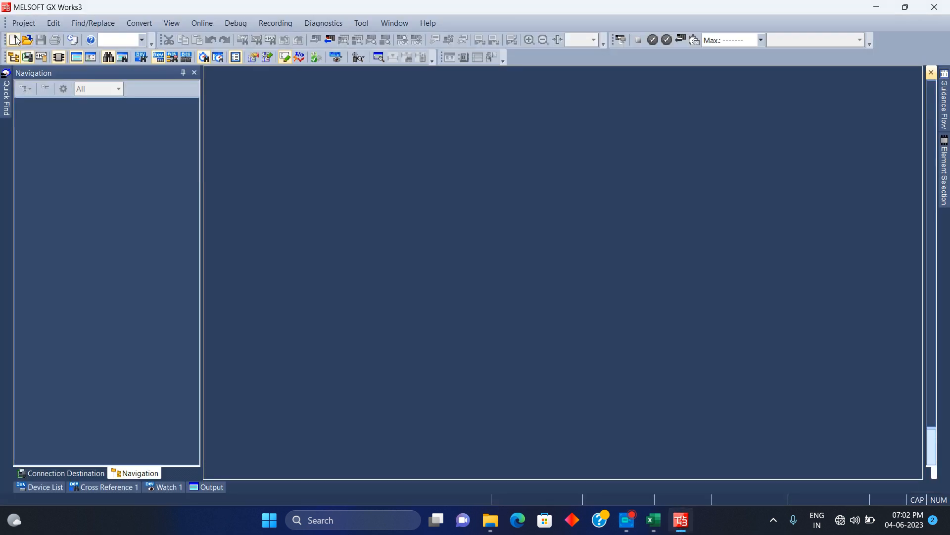
Create a new FX5U ladder project and accept adding the FX5UCPU module with its default settings
click(13, 39)
click(489, 306)
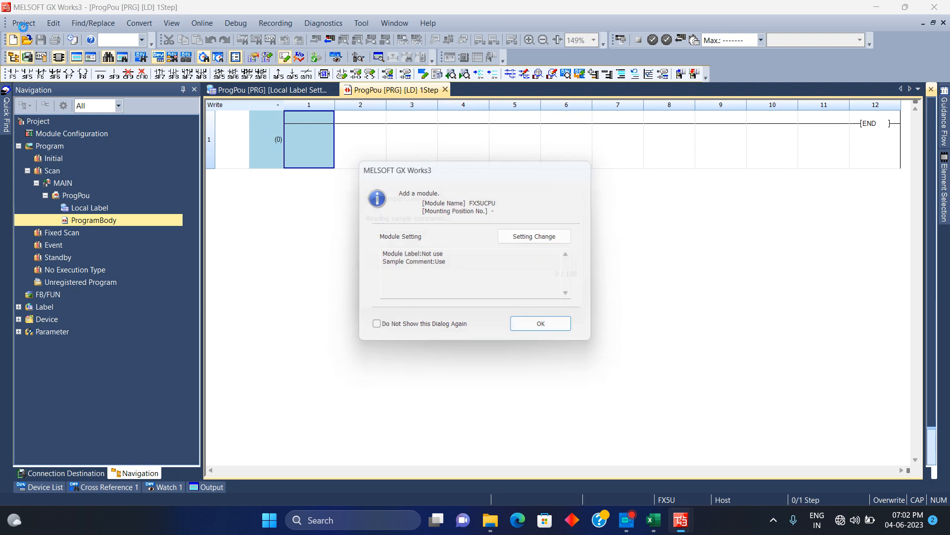
key(Return)
key(Return)
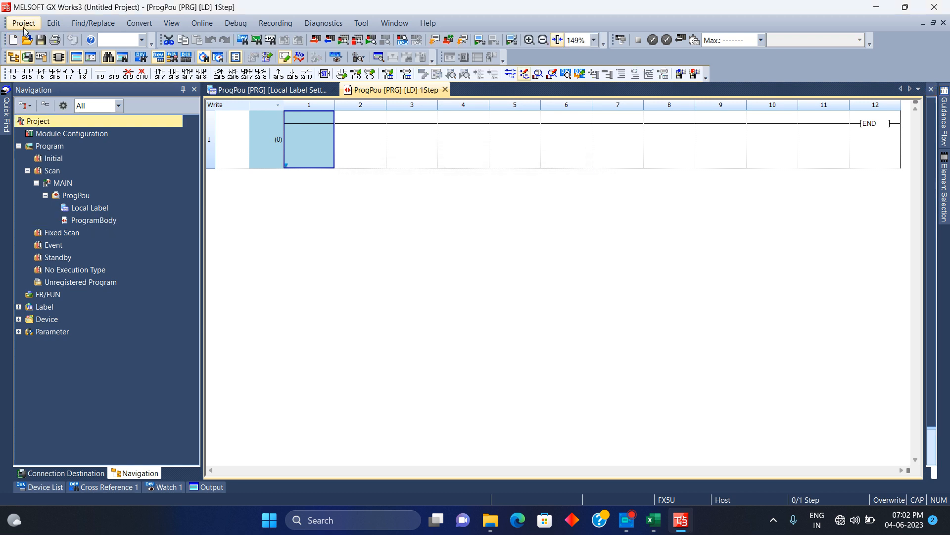
Save the project as PLC1_25 in the PLC_PROGRAMS_DEMO folder, accepting the file size settings
click(24, 27)
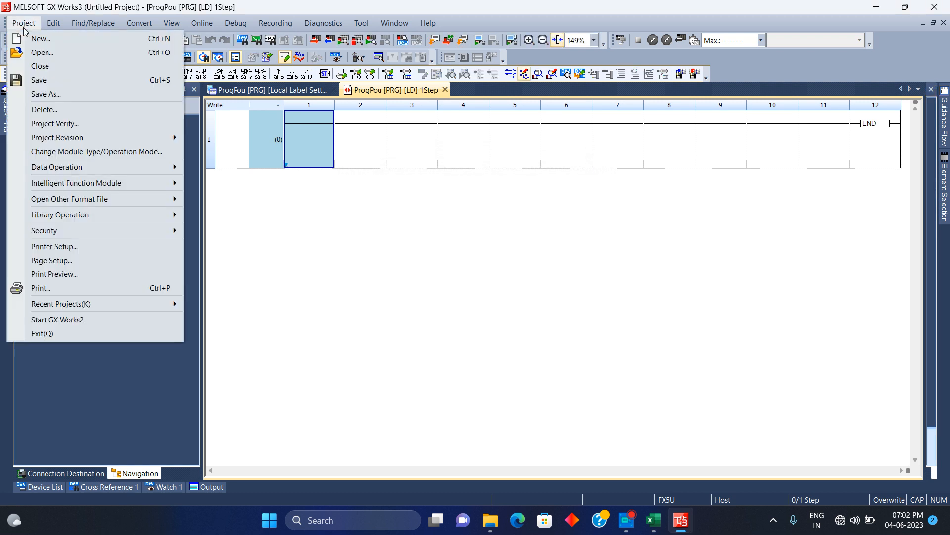
click(47, 94)
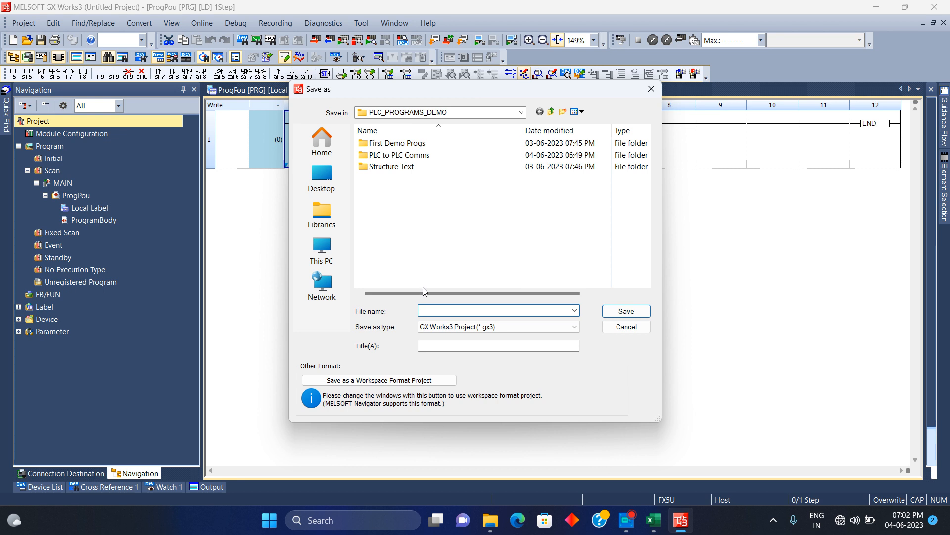
text(PLC1_25)
key(Return)
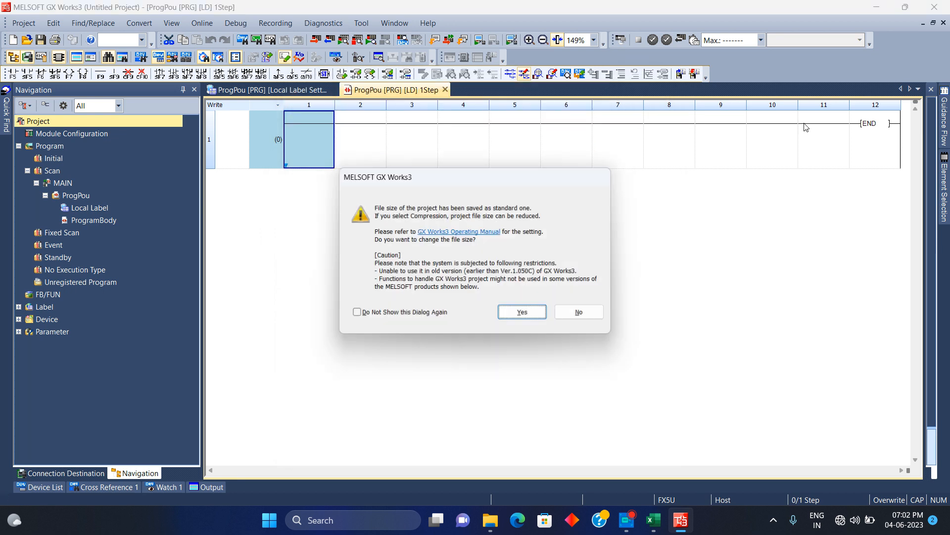
key(Return)
key(Return)
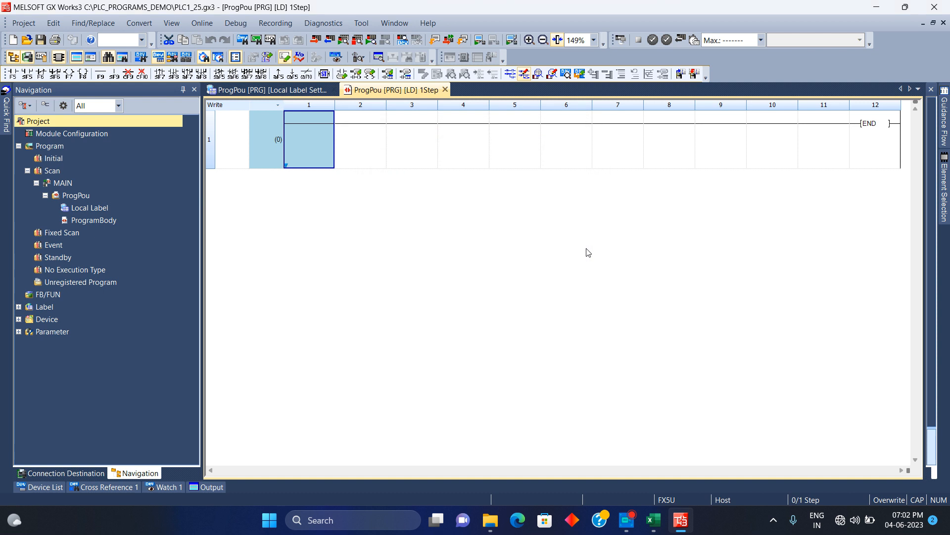
Start a second GX Works3 instance and create another project with series FX5CPU, type FX5U and program language Ladder
click(876, 7)
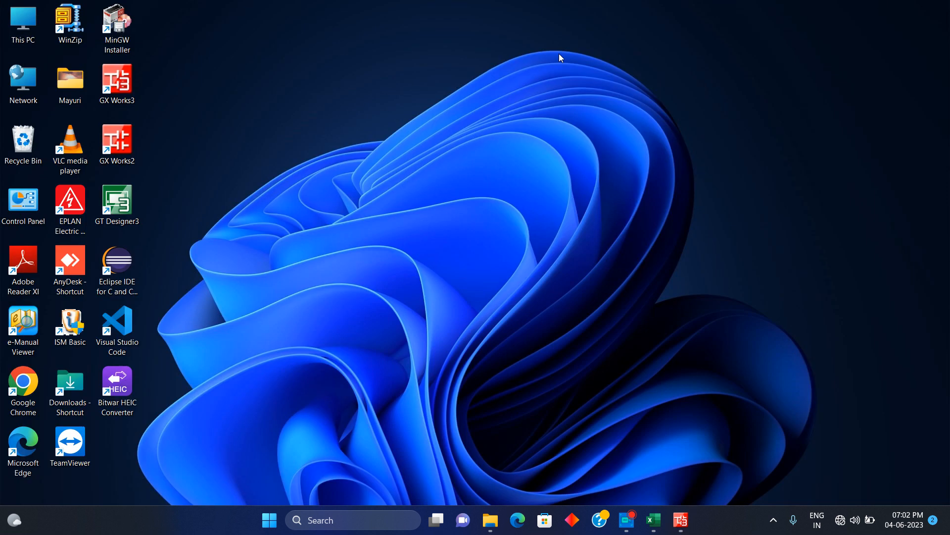
double_click(117, 80)
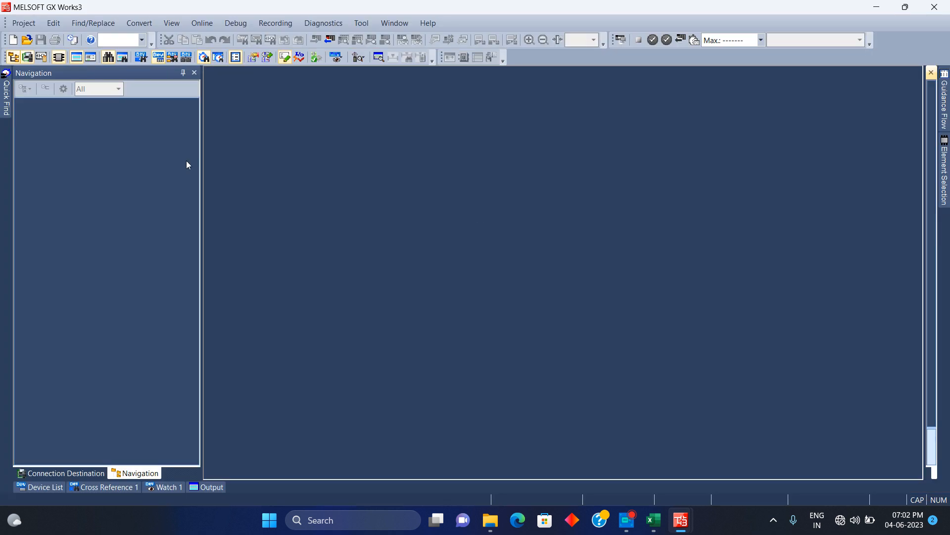
click(12, 40)
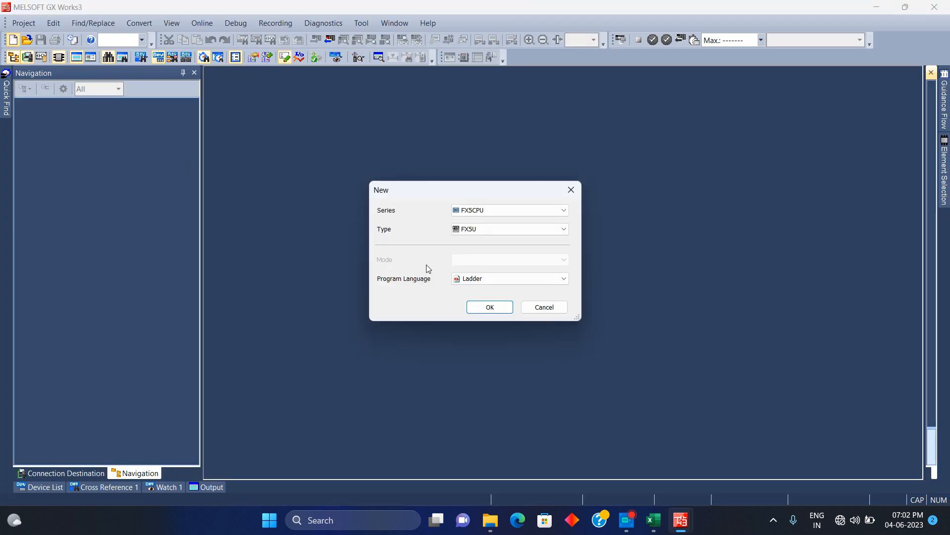
click(506, 306)
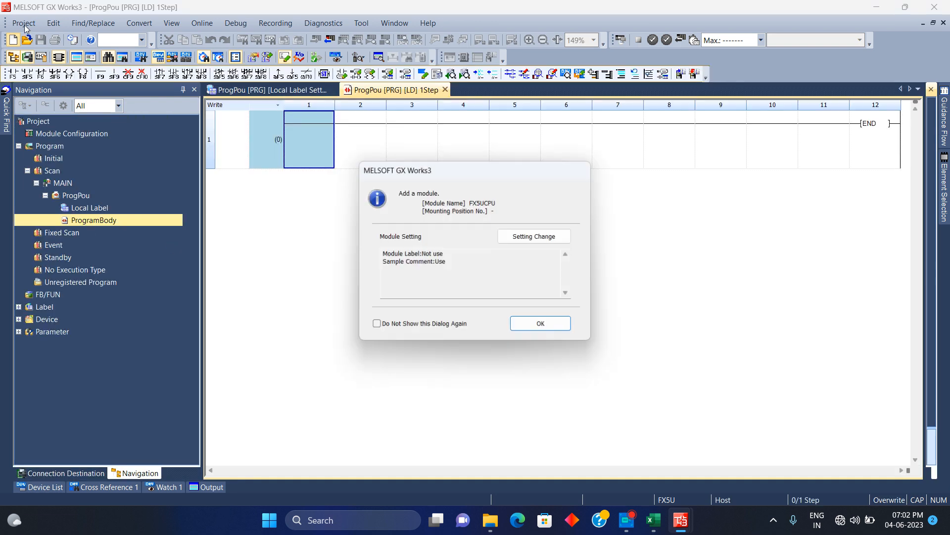
key(Return)
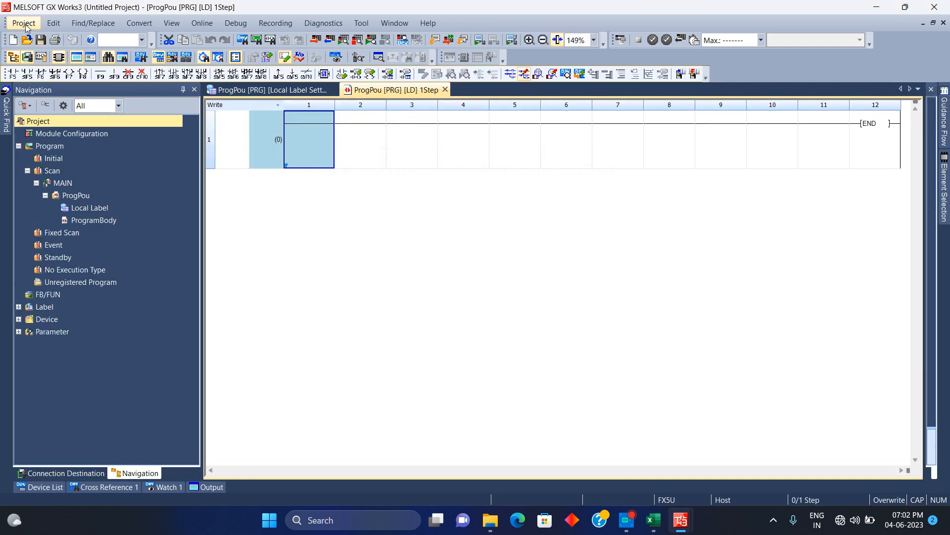
Save the second project as PLC2_35 in the PLC_PROGRAMS_DEMO folder, keeping the file size at Standard
click(25, 25)
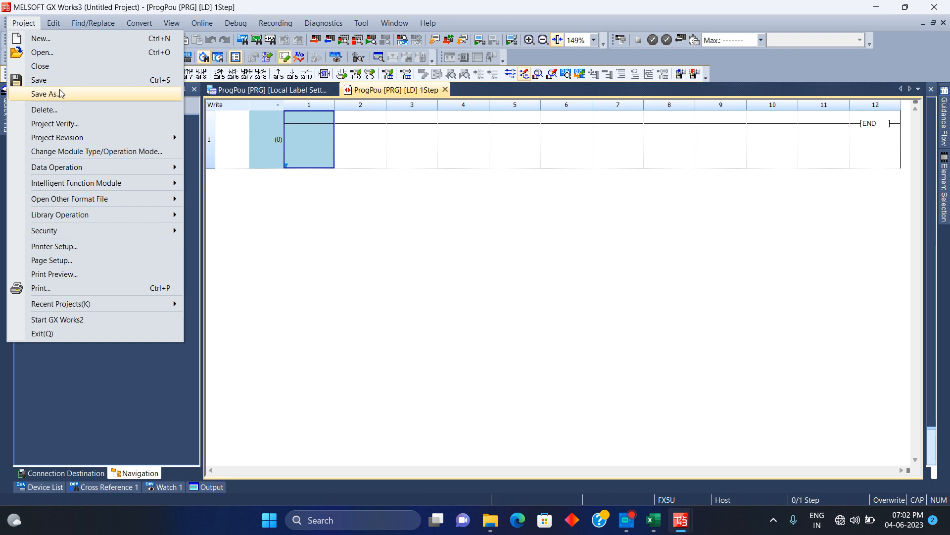
click(60, 93)
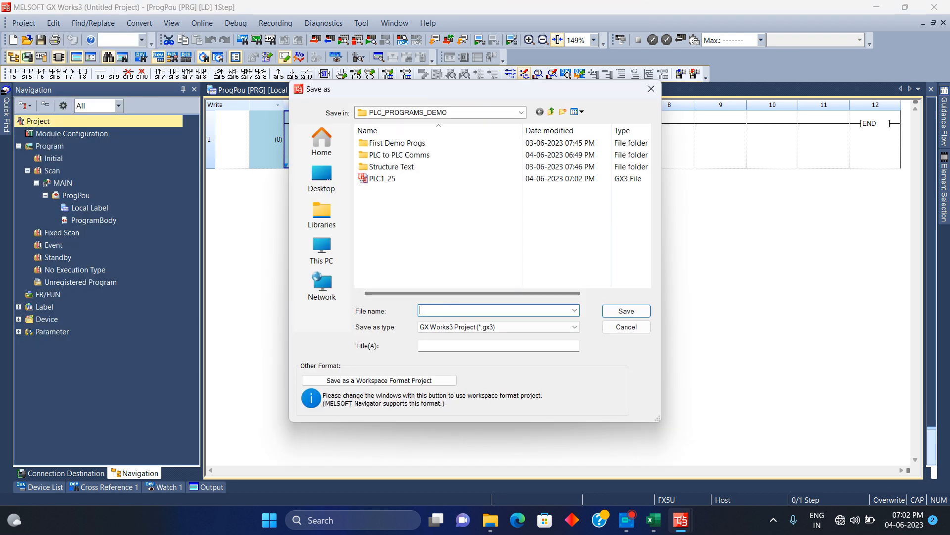
text(PLC2_35)
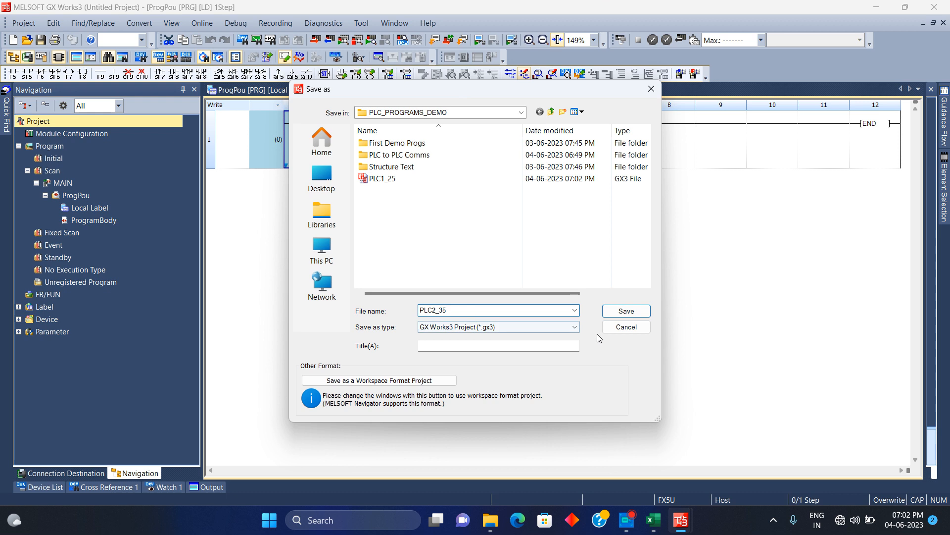
click(625, 316)
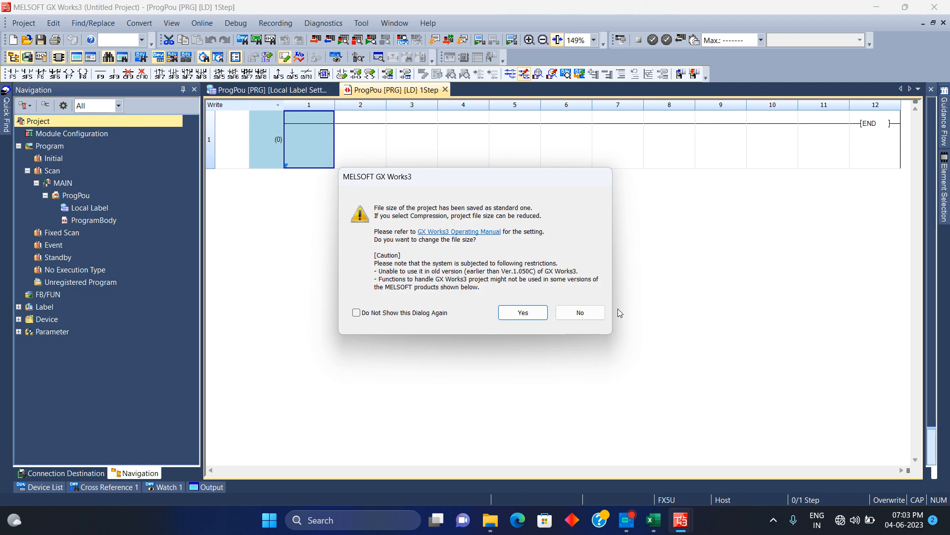
click(523, 312)
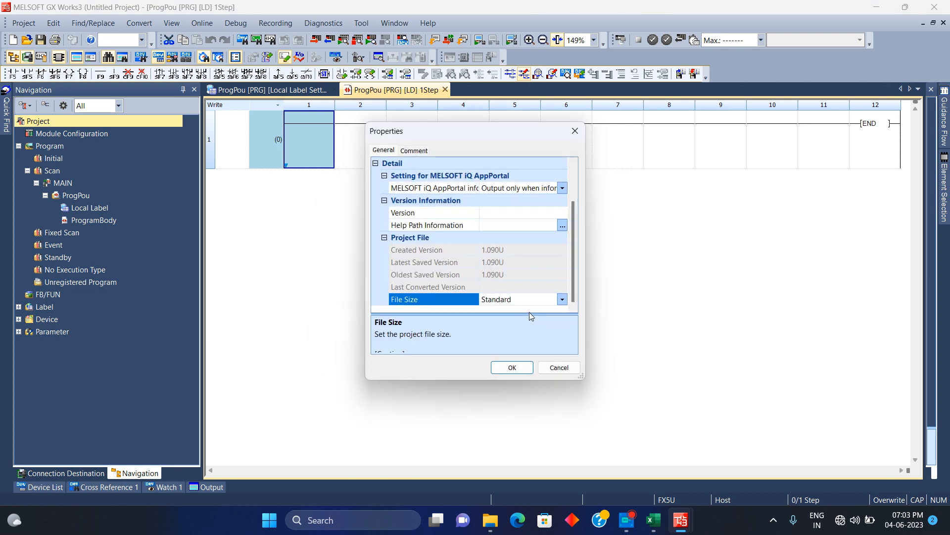
click(527, 367)
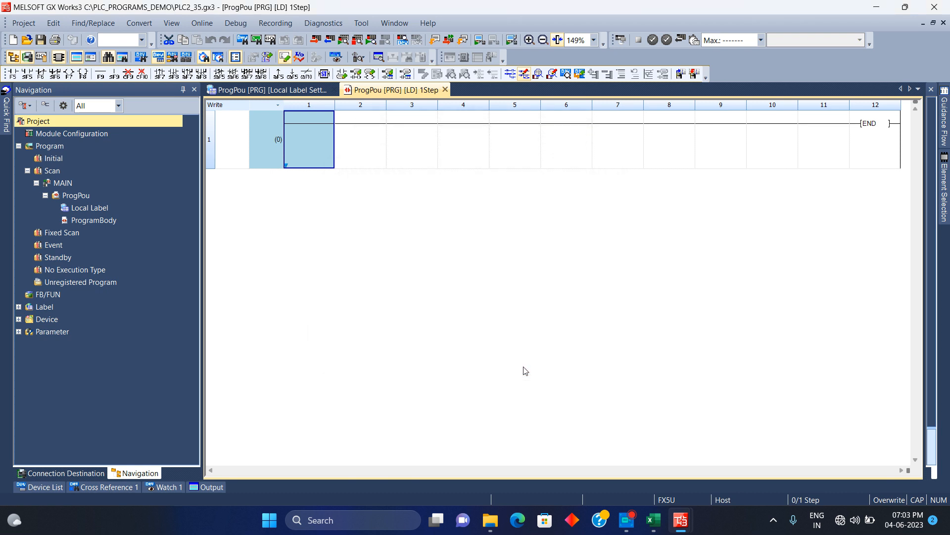
Switch to the Address_Mapping workbook in Excel and examine the IP addresses assigned to PLC1 and PLC2
click(882, 6)
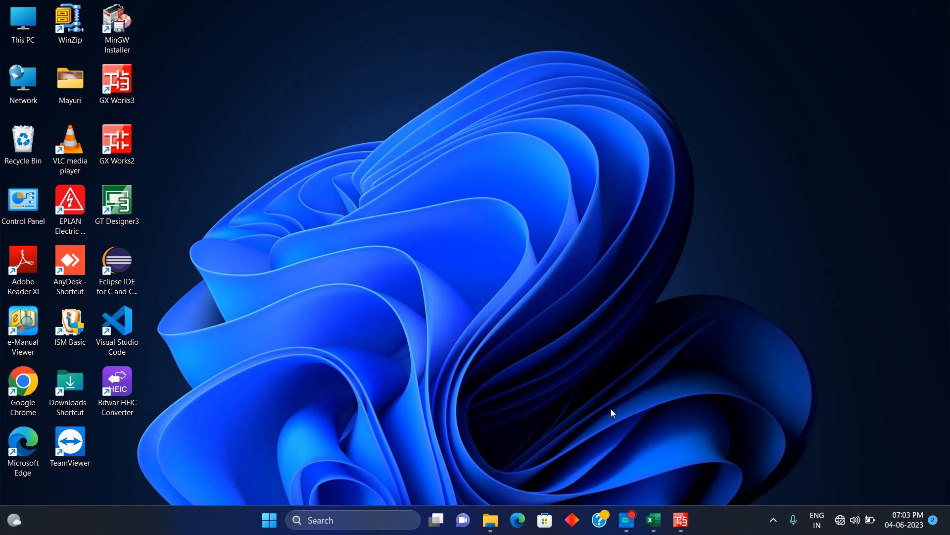
click(652, 520)
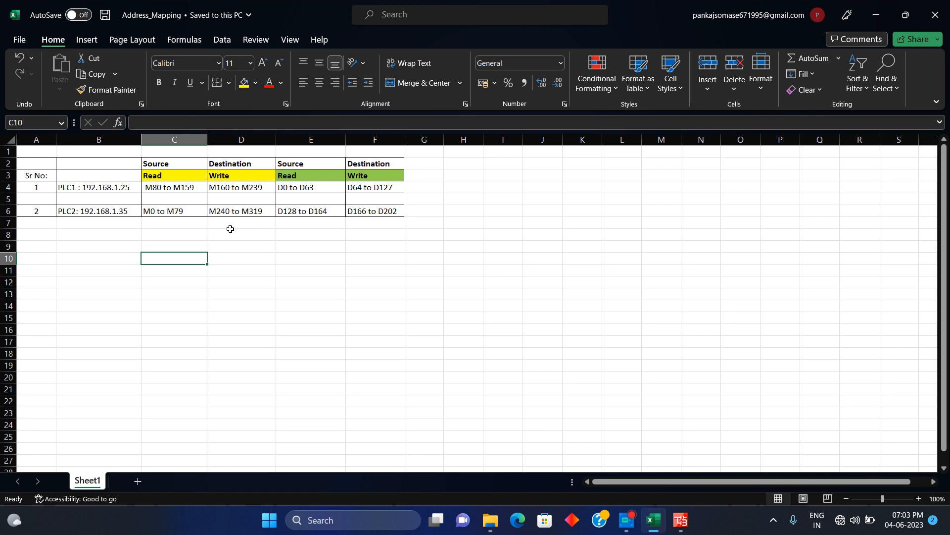
click(120, 191)
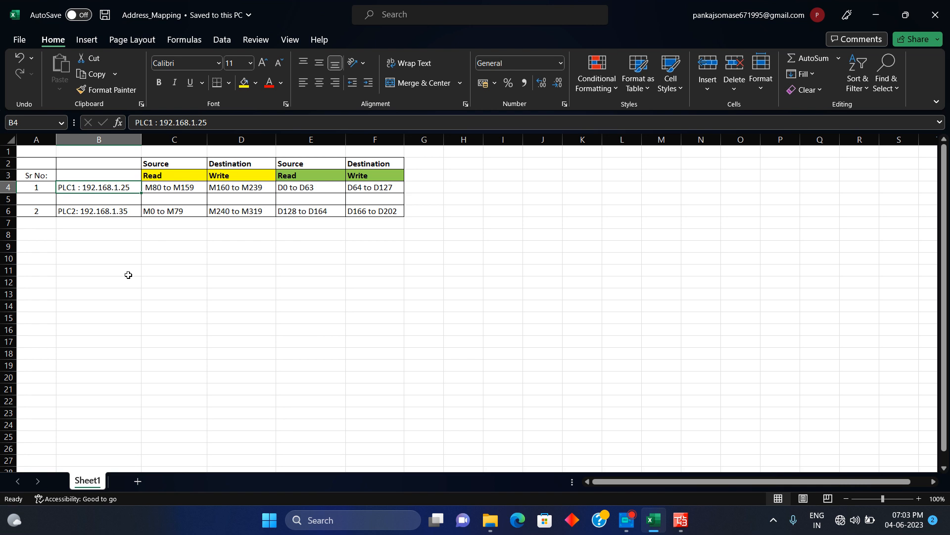
click(126, 216)
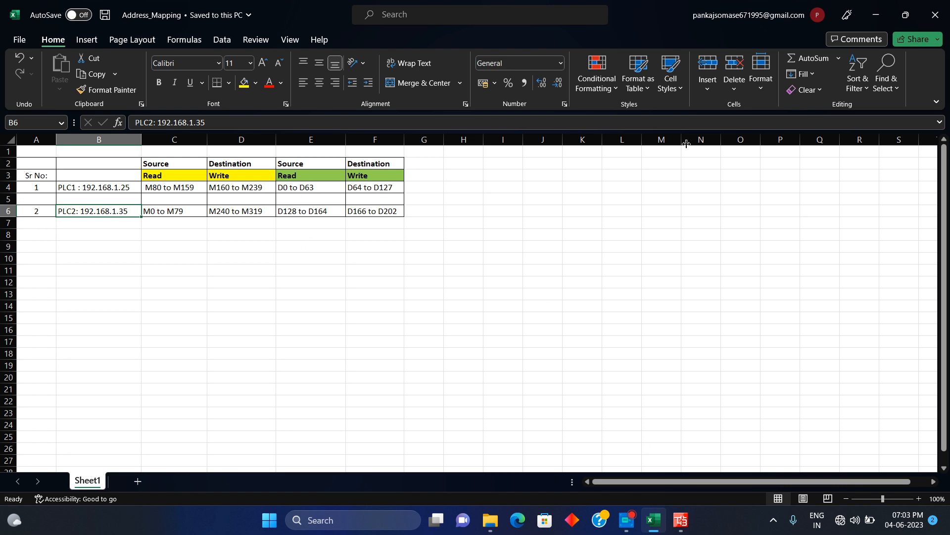
click(875, 12)
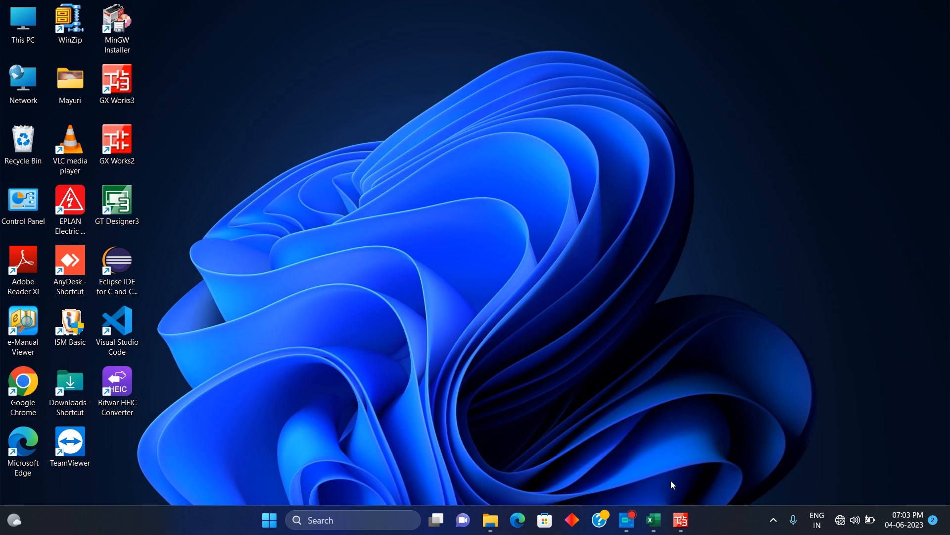
Switch to the PLC1_25 project in GX Works3 and open the Ethernet Port module parameters of the FX5UCPU
mouse_move(679, 519)
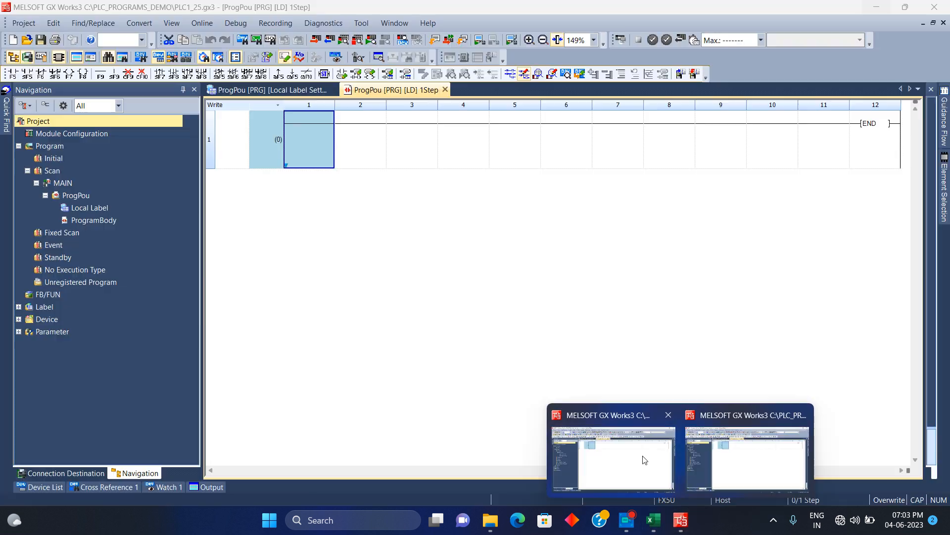
click(644, 460)
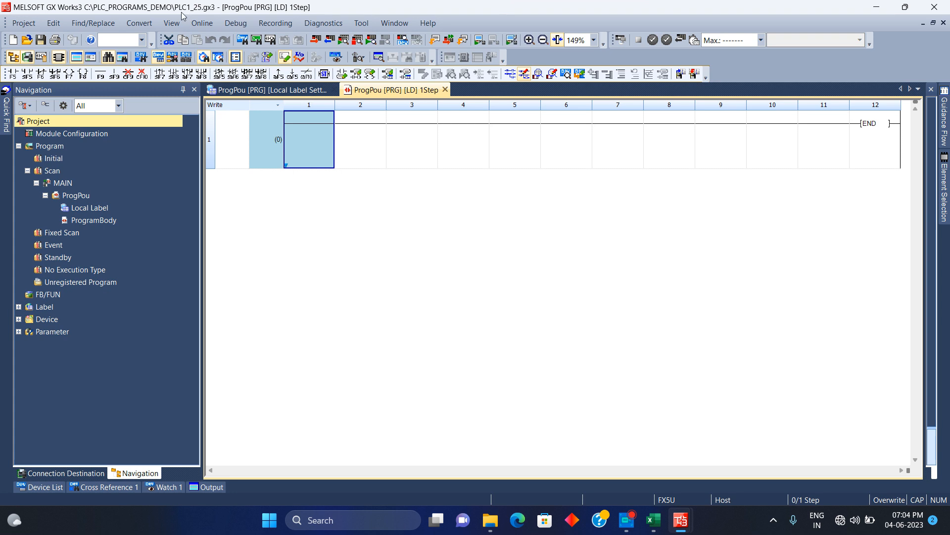
click(19, 332)
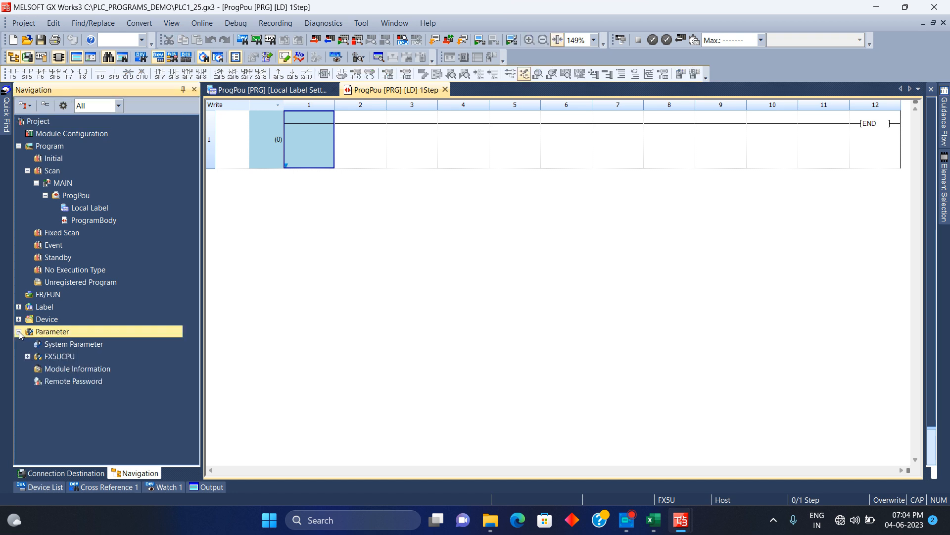
click(28, 357)
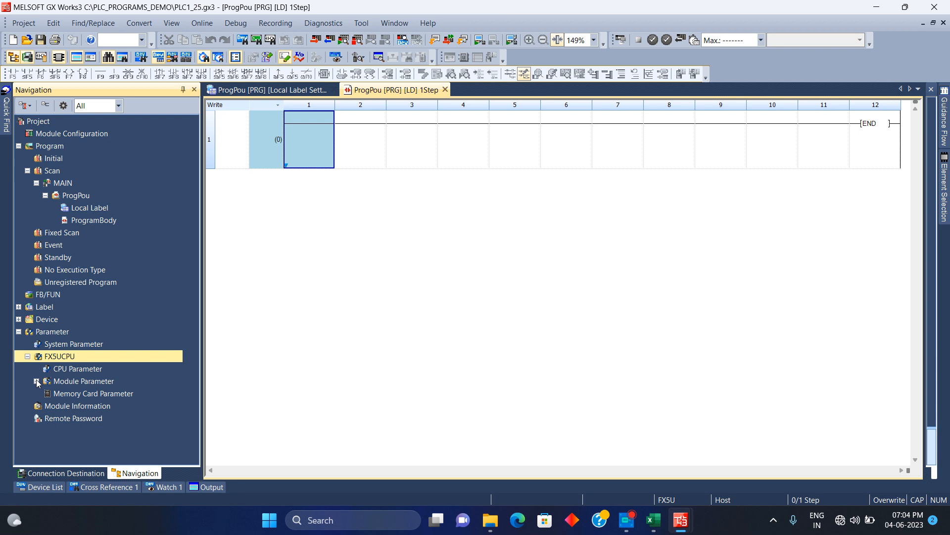
click(37, 381)
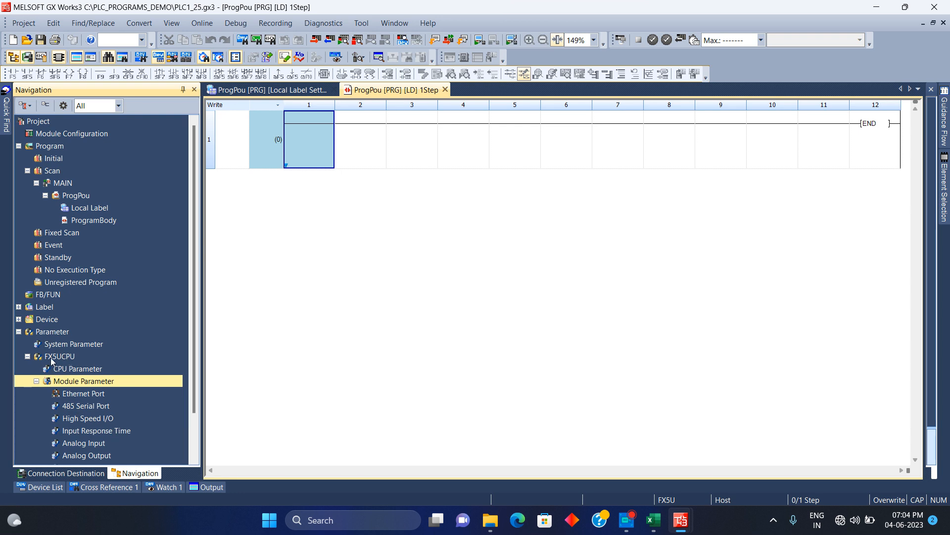
double_click(90, 397)
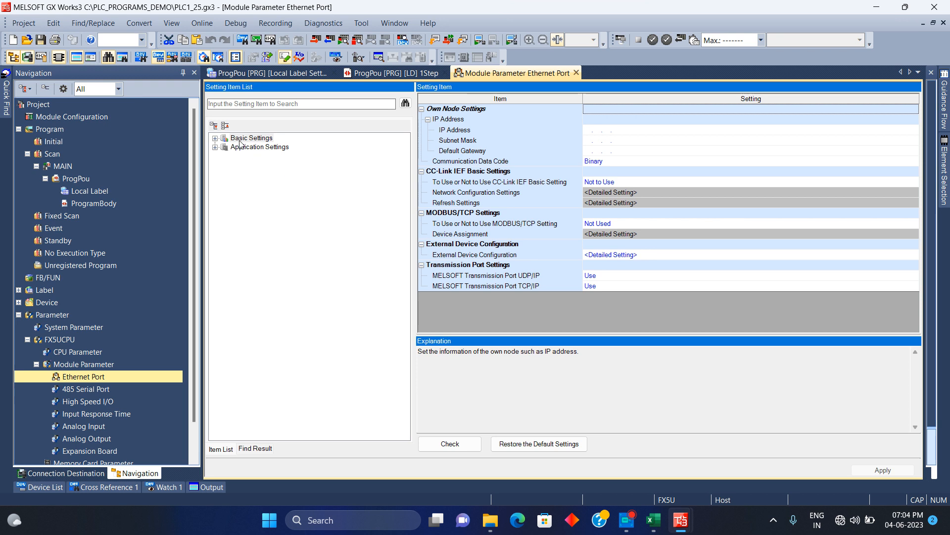
Set the own node IP address to 192.168.1.25, the subnet mask to 255.255.255.0 and the default gateway to 192.168.1.1
click(589, 132)
text(1)
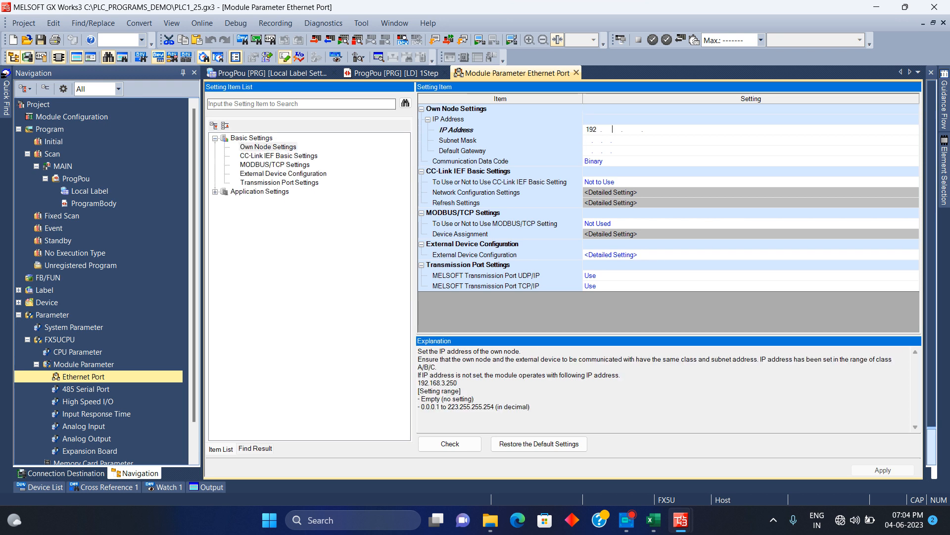
text(92 . 168)
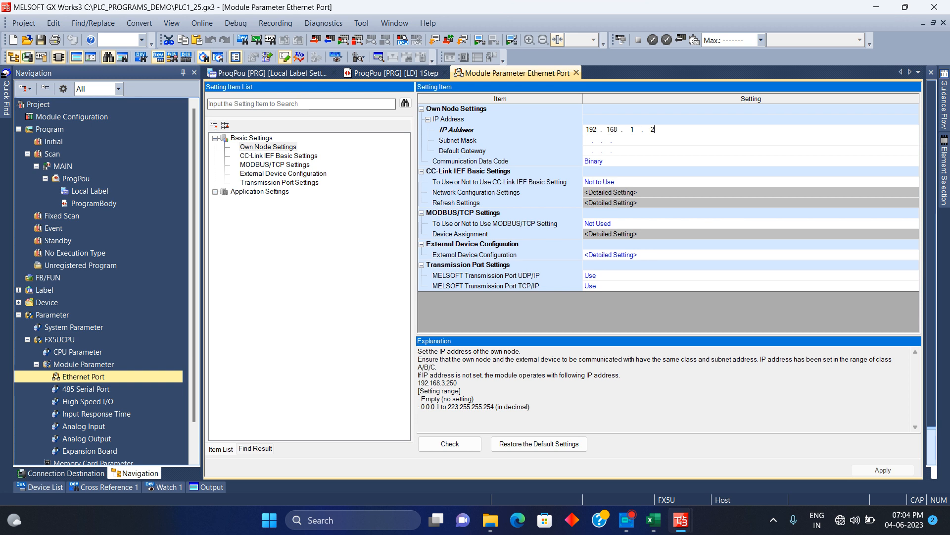
click(593, 141)
text(255 . 255 . 255 . 0)
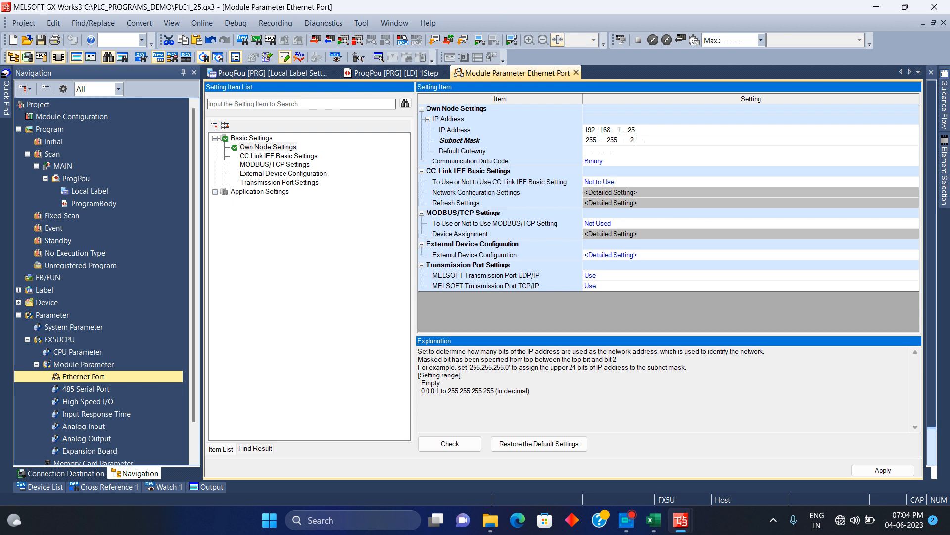
click(588, 152)
text(192)
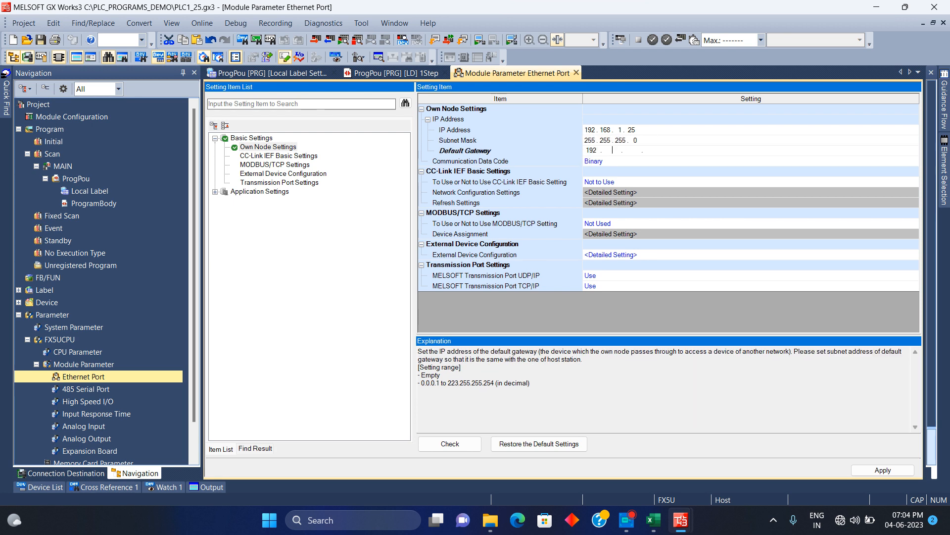
text( . 168 . 1)
Apply the Ethernet port settings of PLC1_25 and check them for errors
click(861, 470)
click(449, 444)
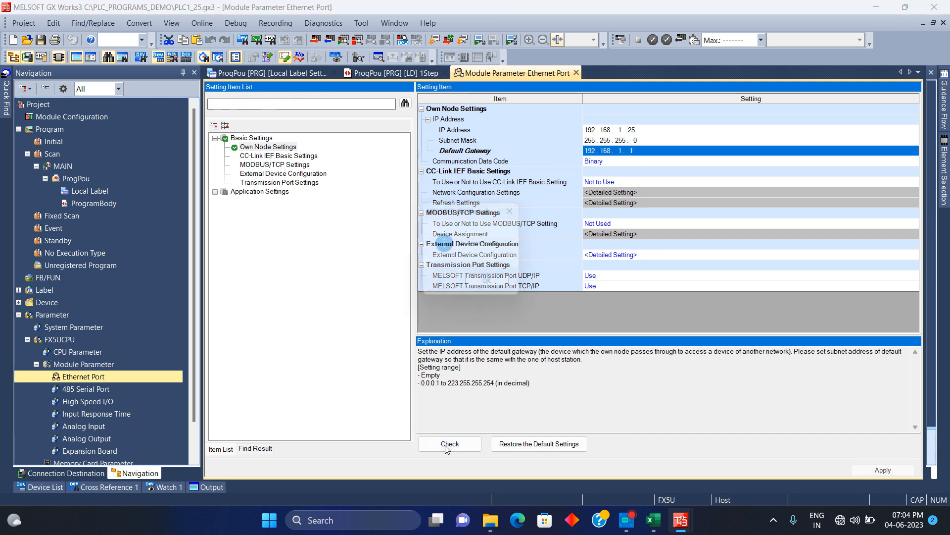
click(484, 287)
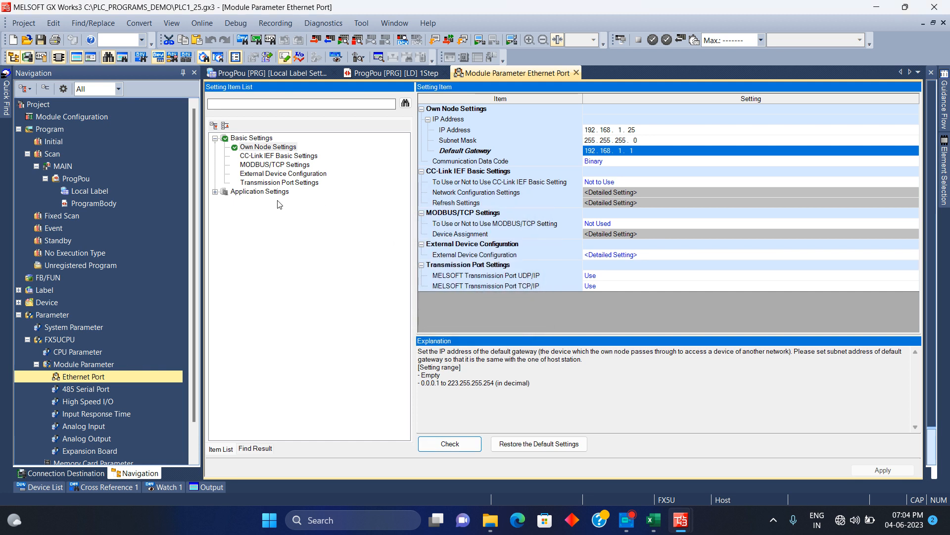
Switch to the PLC2_35 project and open the Ethernet Port module parameters of the FX5UCPU
mouse_move(687, 522)
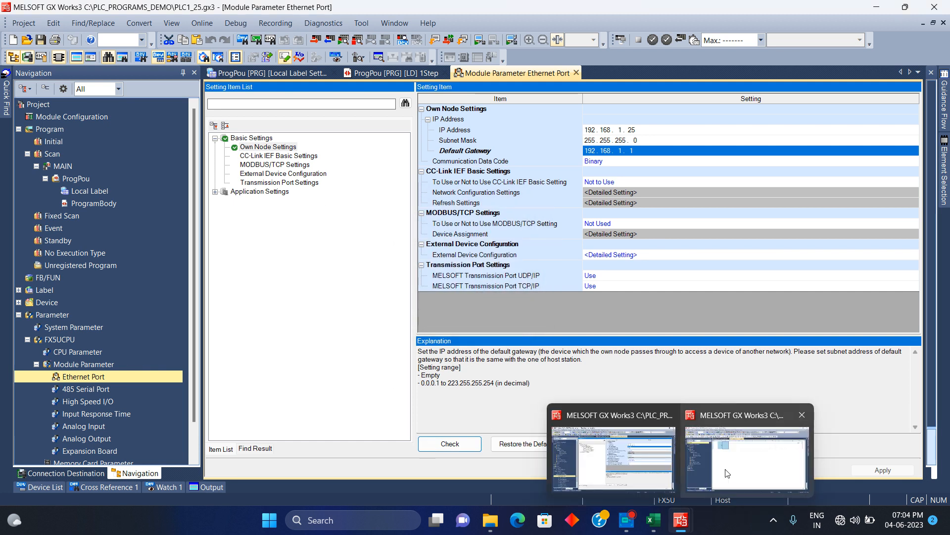
click(747, 455)
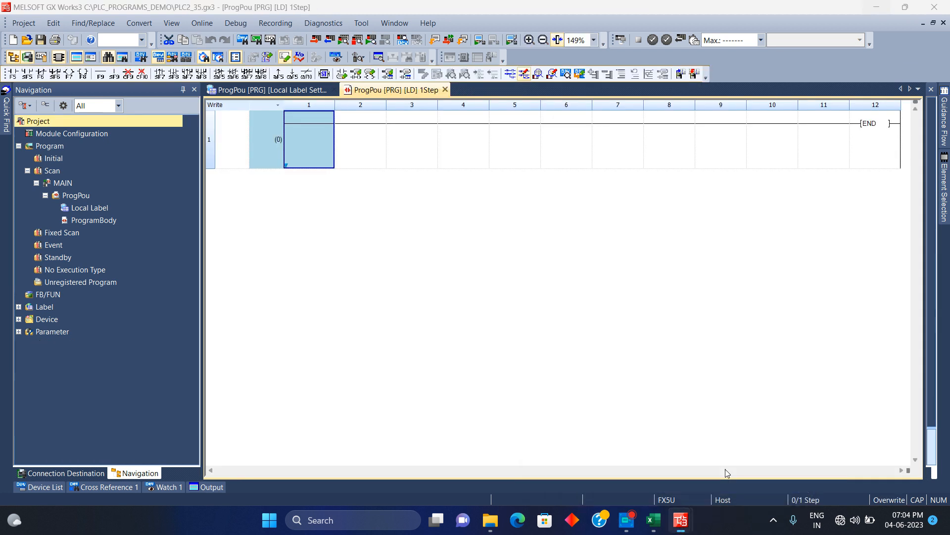
click(18, 331)
click(27, 356)
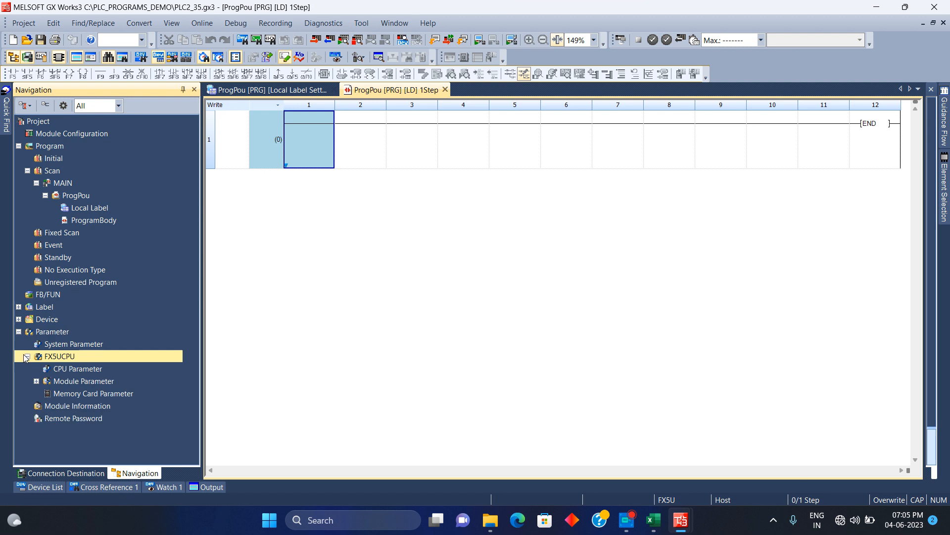
click(36, 380)
click(85, 393)
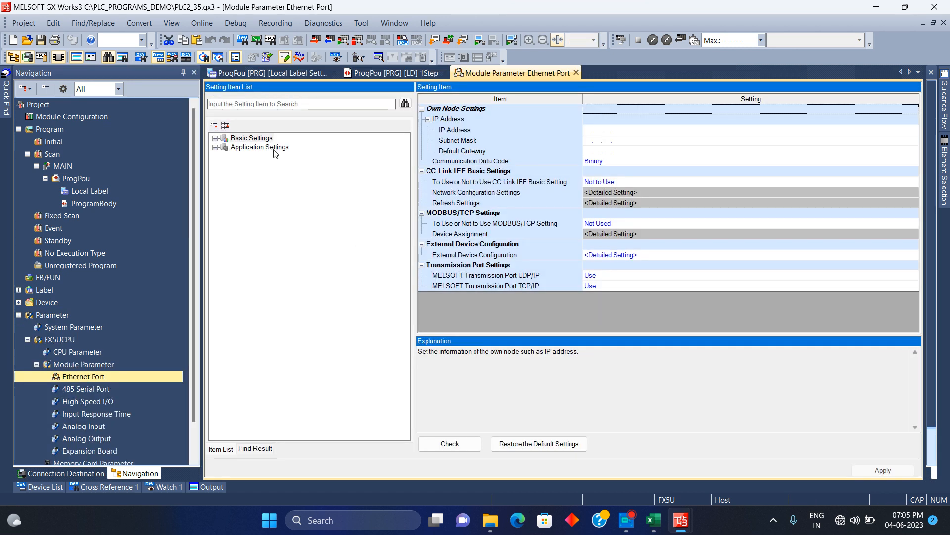
Set the own node IP address to 192.168.1.35, the subnet mask to 255.255.255.0 and the default gateway to 192.168.1.1
click(597, 131)
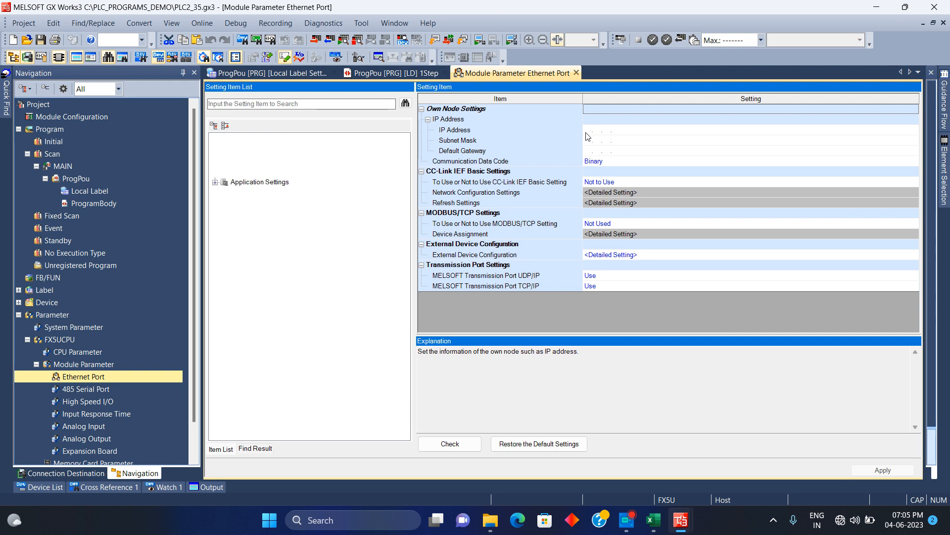
text(192 . 168 . 1 . 35)
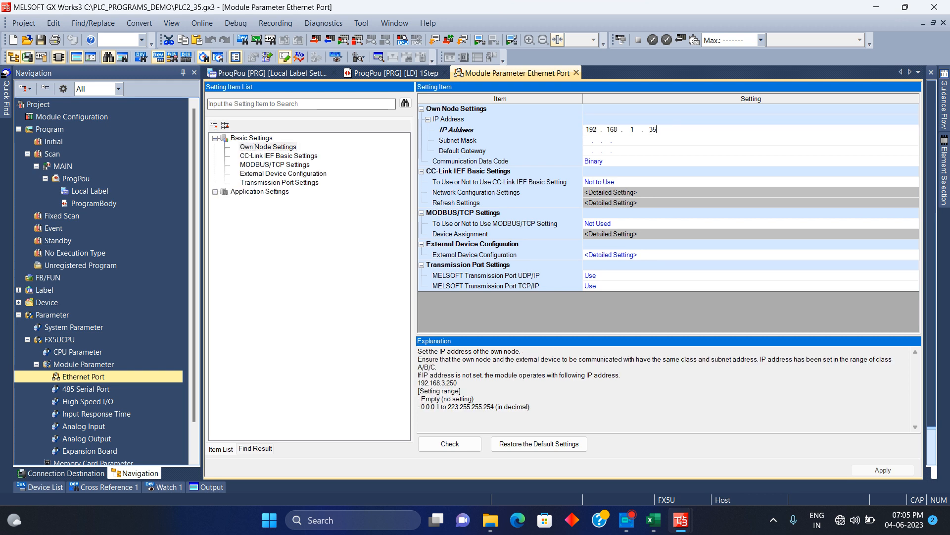
click(593, 142)
text(255 . 255 . )
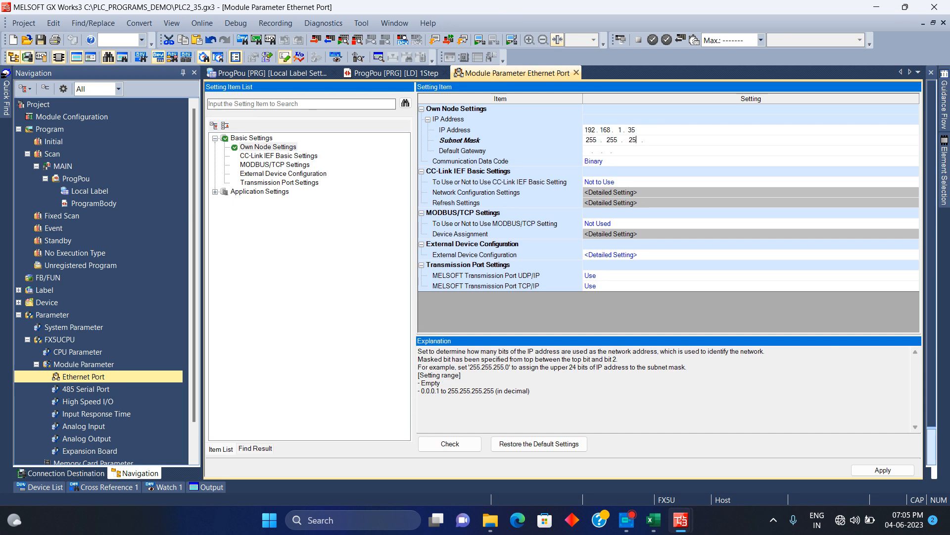
text(255 . 0)
click(590, 151)
text(192 . )
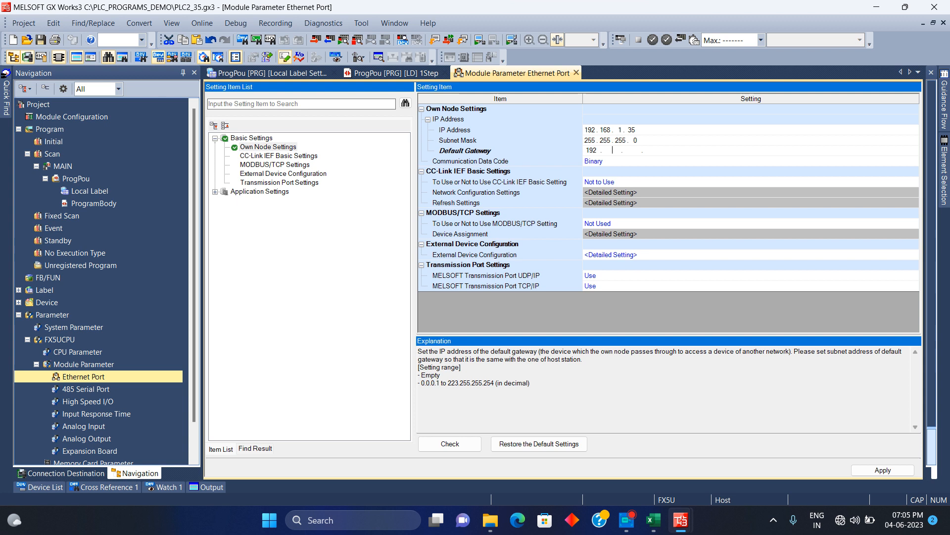
text(168 .)
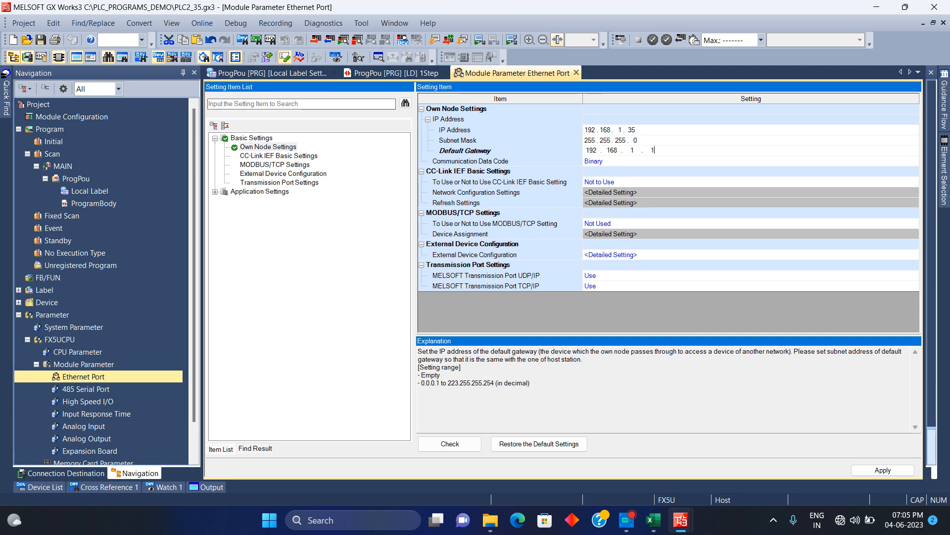
Apply the Ethernet port settings of PLC2_35 and check them for errors
click(875, 469)
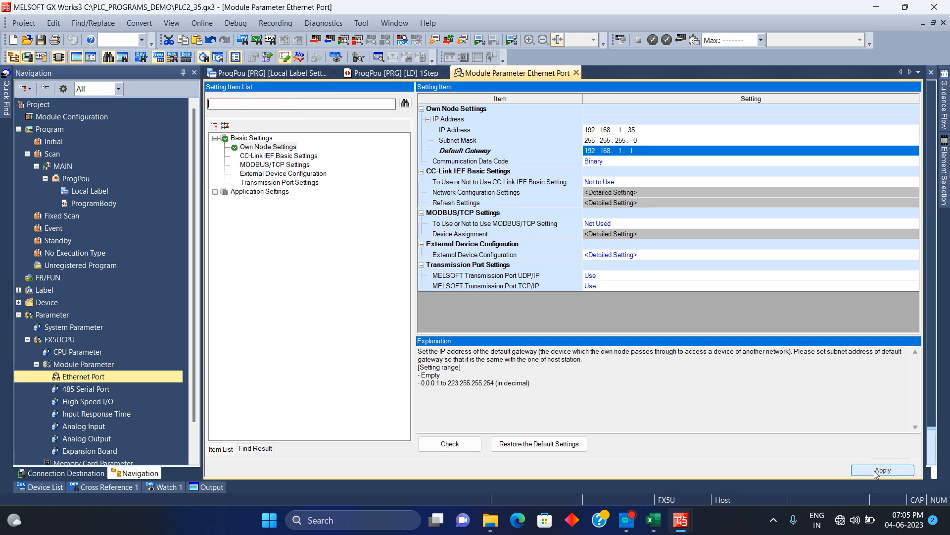
click(464, 444)
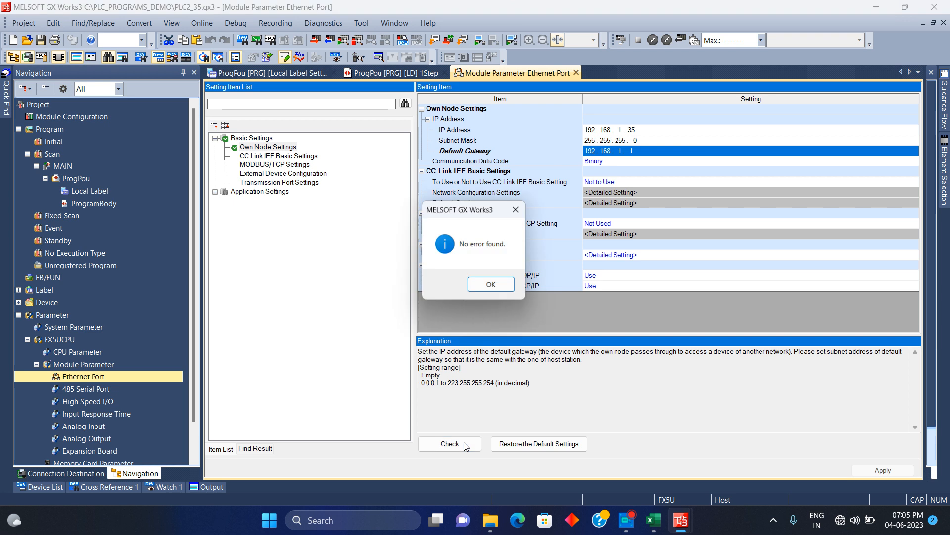
click(506, 291)
Switch to the PLC1_25 project and set Simple CPU Communication to Use in the Ethernet port's application settings
mouse_move(680, 520)
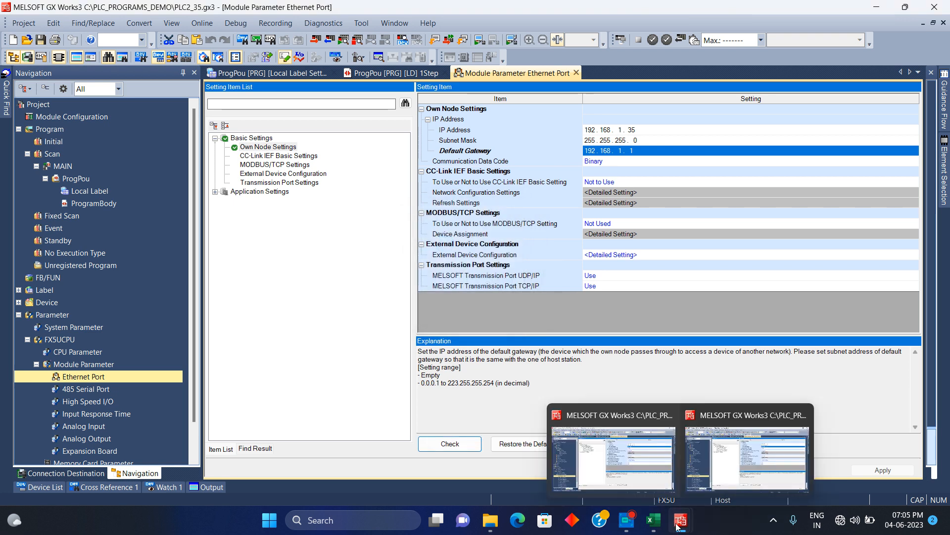
click(620, 419)
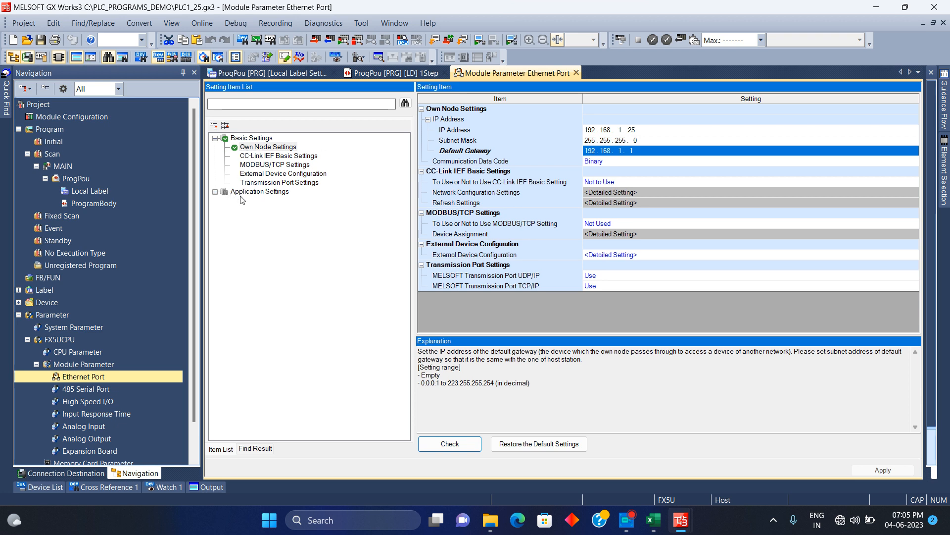
click(215, 191)
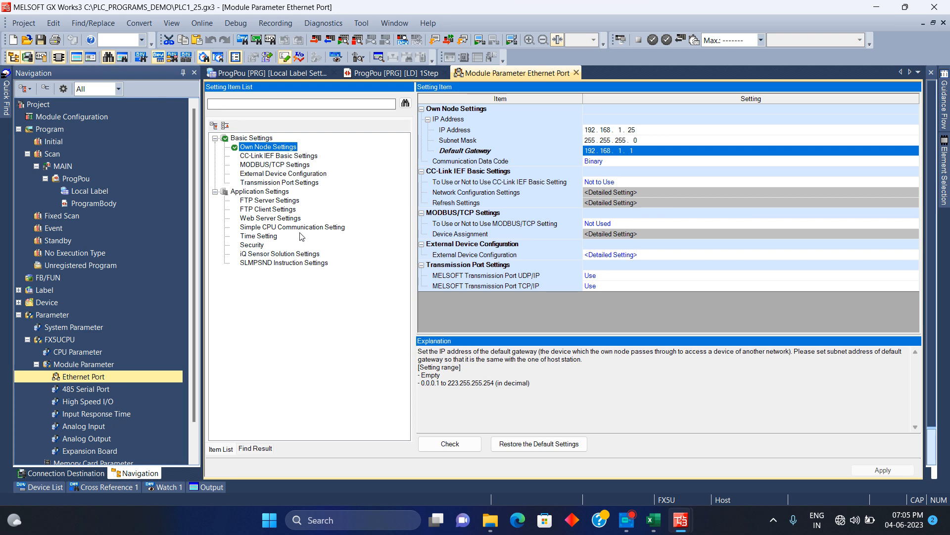
click(343, 228)
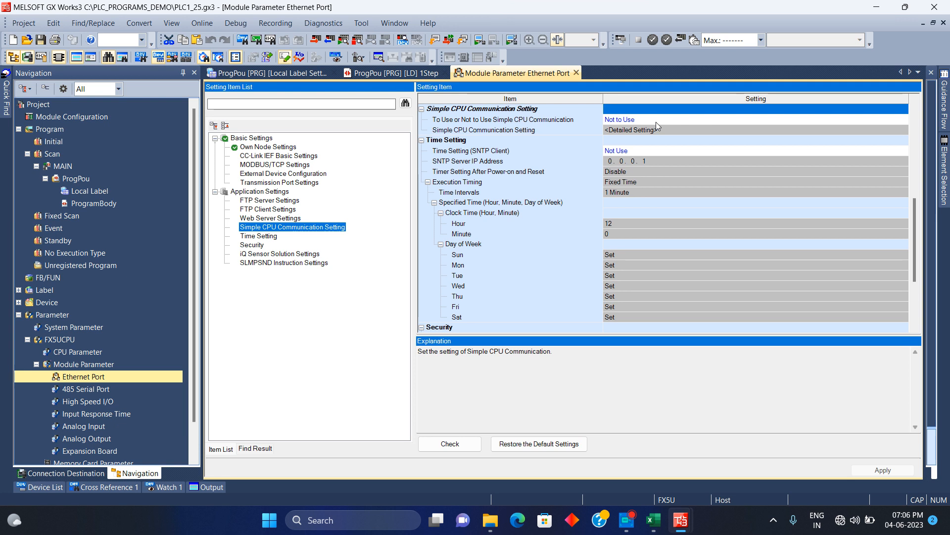
click(875, 118)
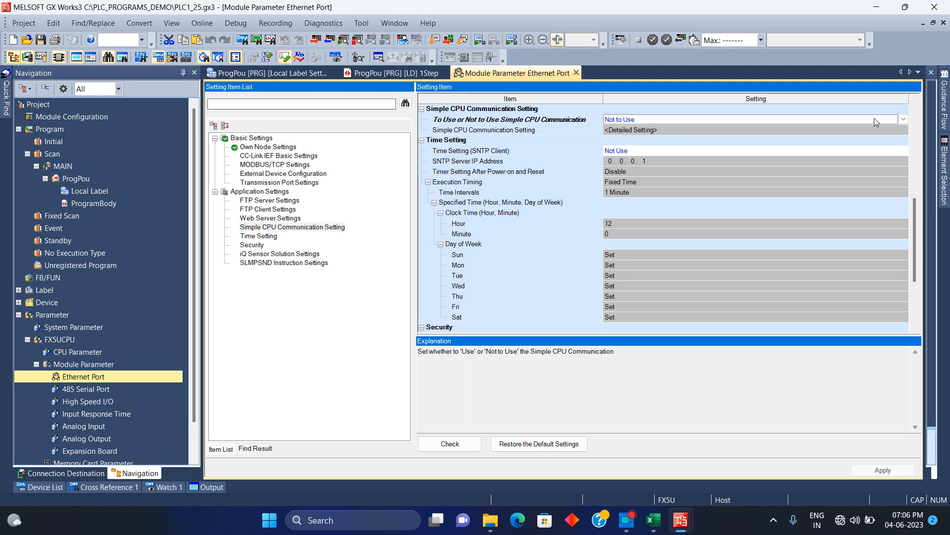
click(904, 121)
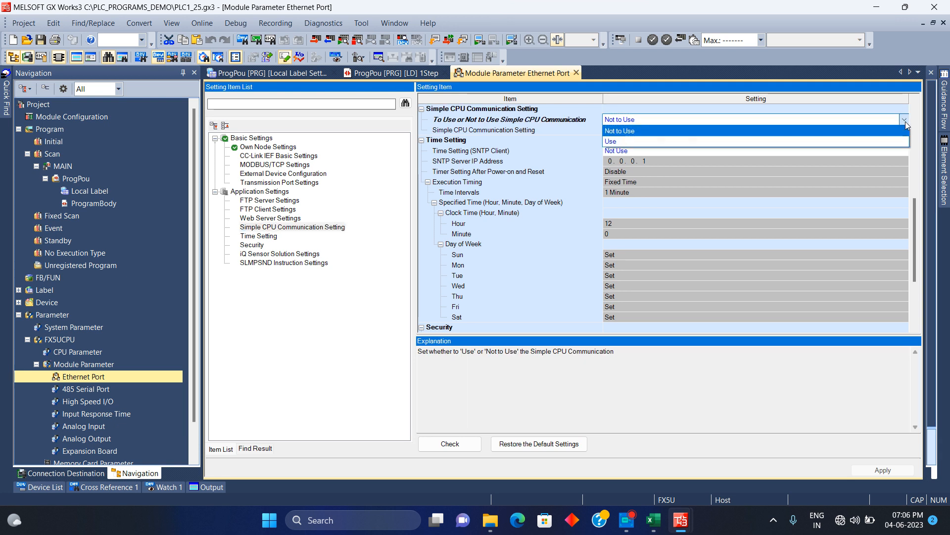
click(857, 142)
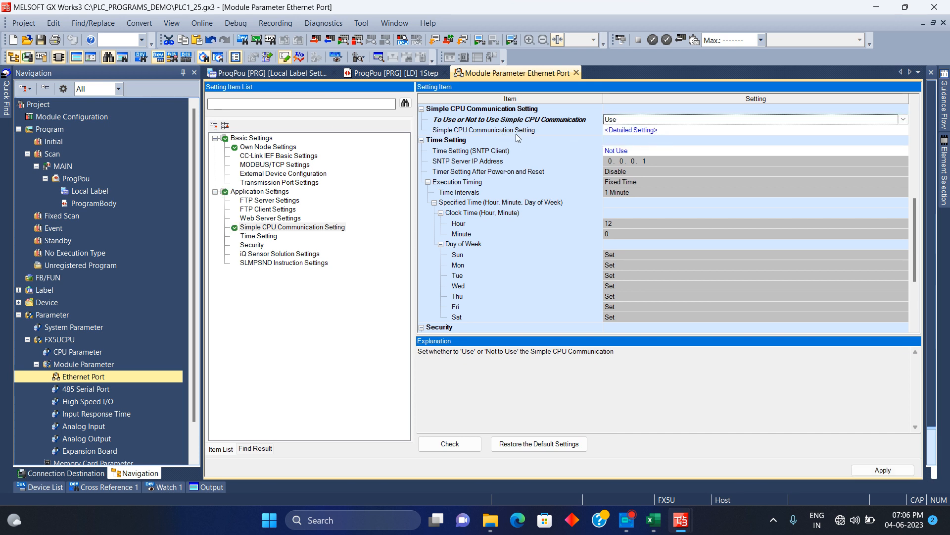
Open the detailed Simple CPU Communication settings and consult the PLC1 and PLC2 device ranges in the Address_Mapping workbook in Excel
double_click(652, 129)
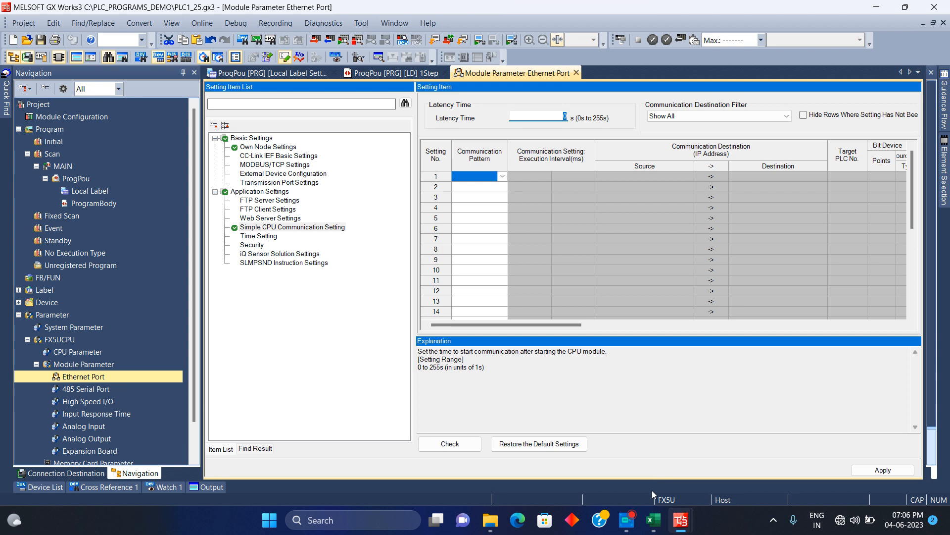
click(653, 520)
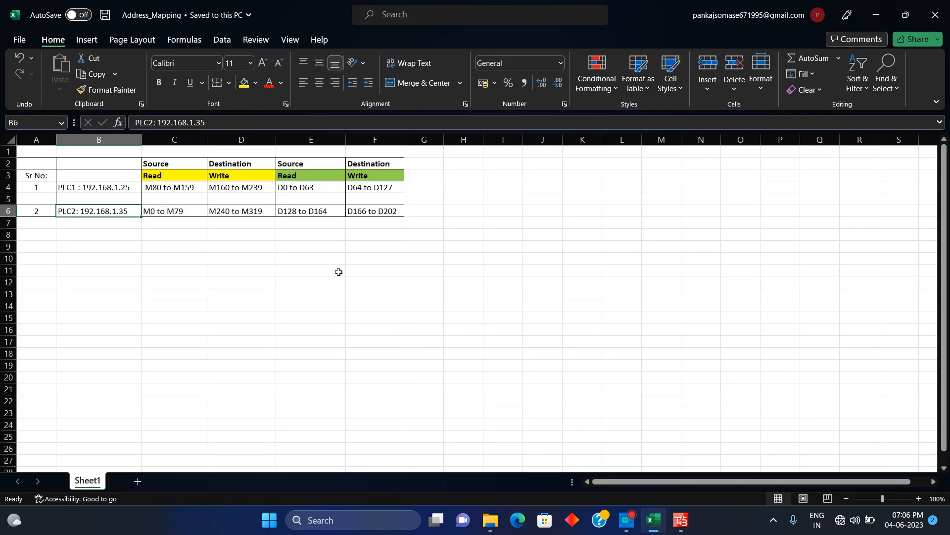
click(875, 13)
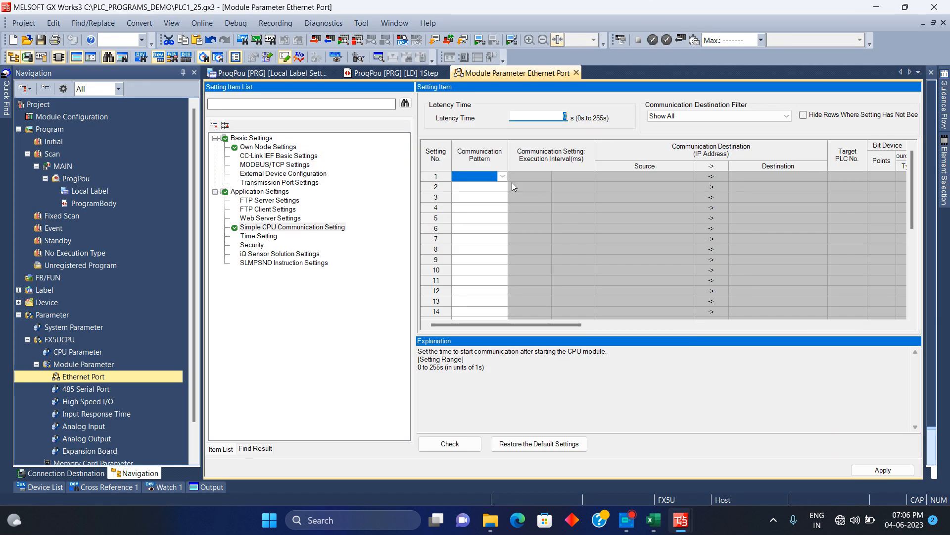
Set the communication pattern of setting No. 1 to Read and of setting No. 2 to Write
click(503, 177)
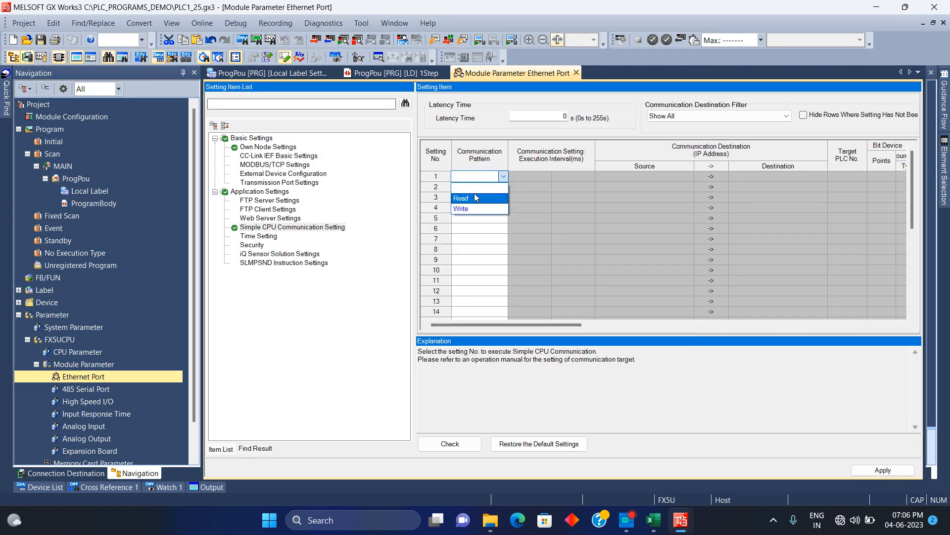
click(474, 193)
click(506, 183)
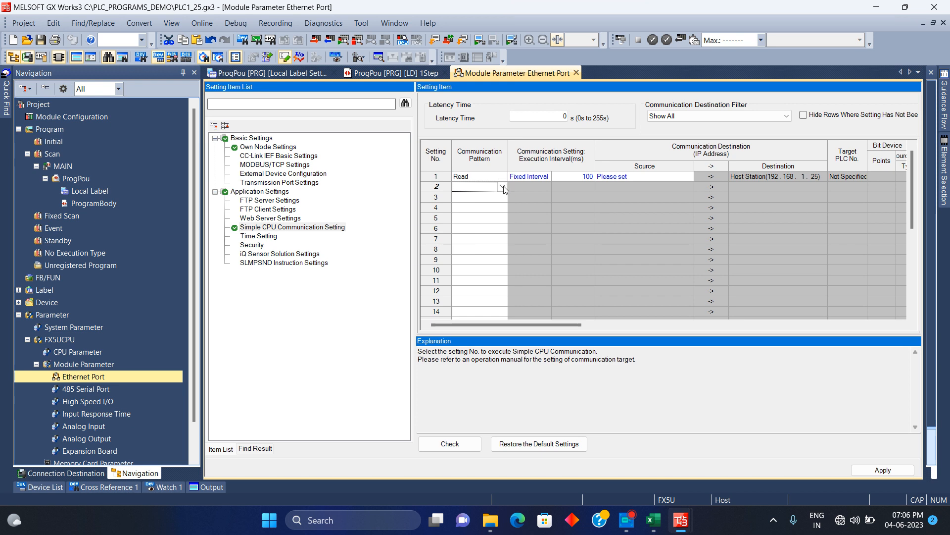
click(503, 187)
click(470, 220)
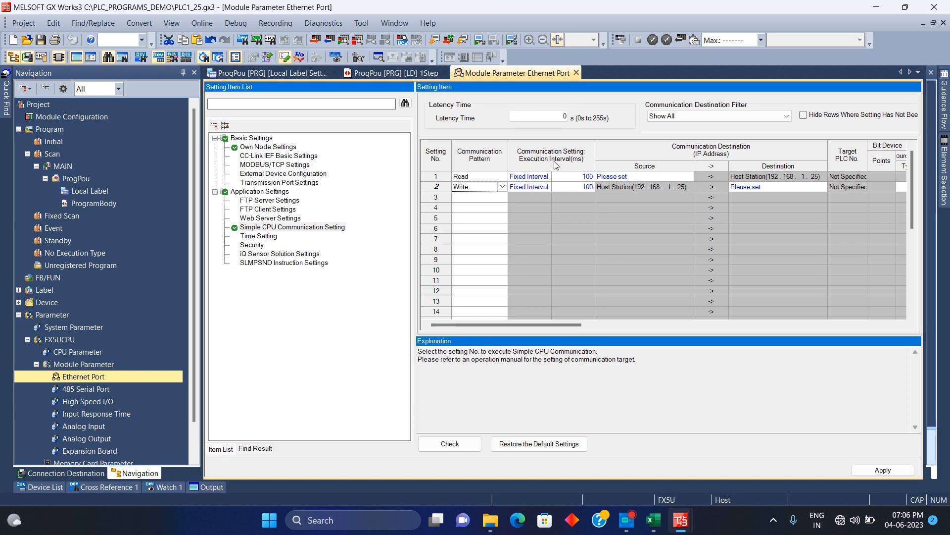
Choose Fixed Interval as the communication setting for the Read entry in setting No. 1
click(549, 177)
click(547, 177)
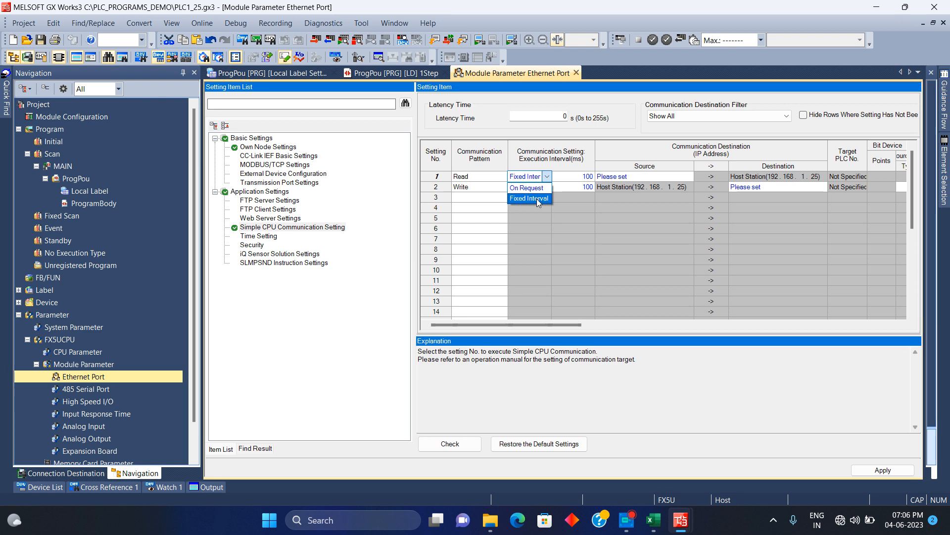
click(536, 198)
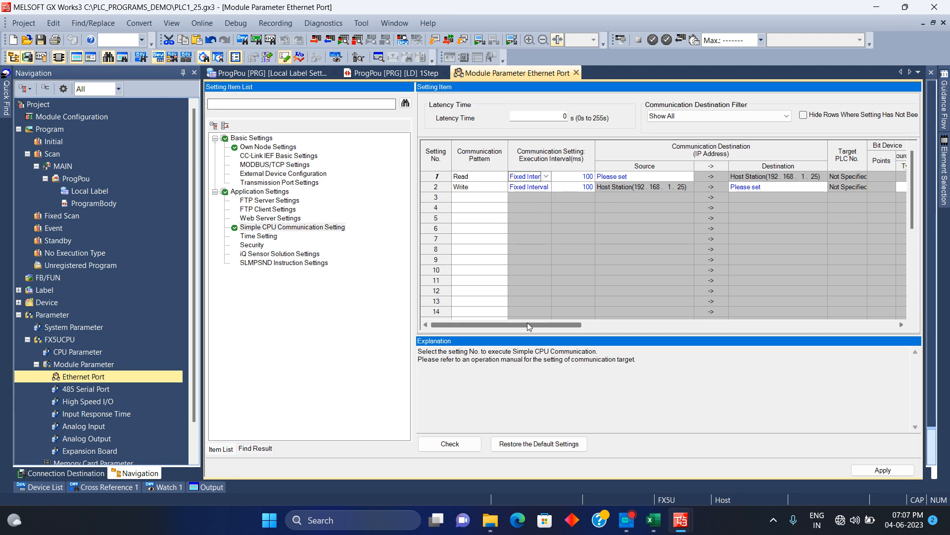
Set the Read entry's communication source to a MELSEC iQ-F (built-in Ethernet) device with IP address 192.168.1.35
drag(528, 322, 544, 322)
click(662, 178)
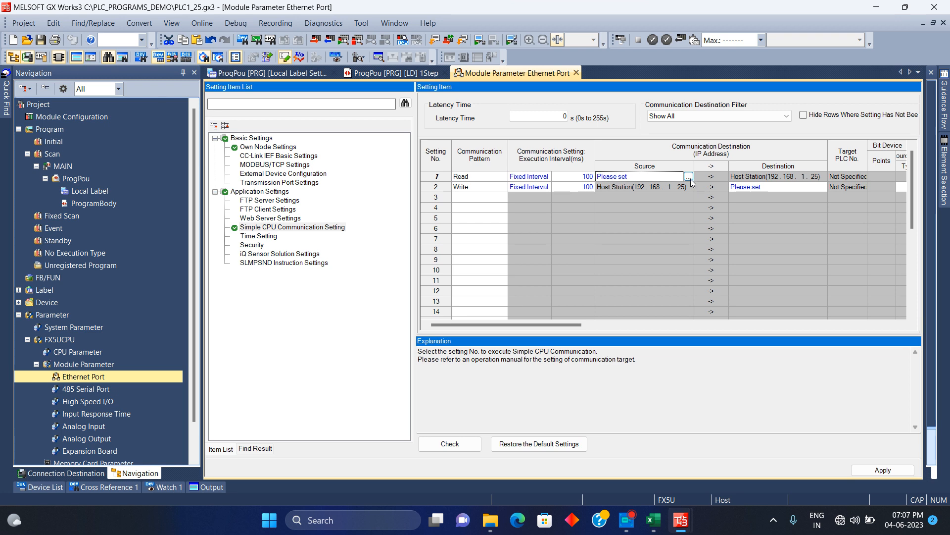
click(689, 178)
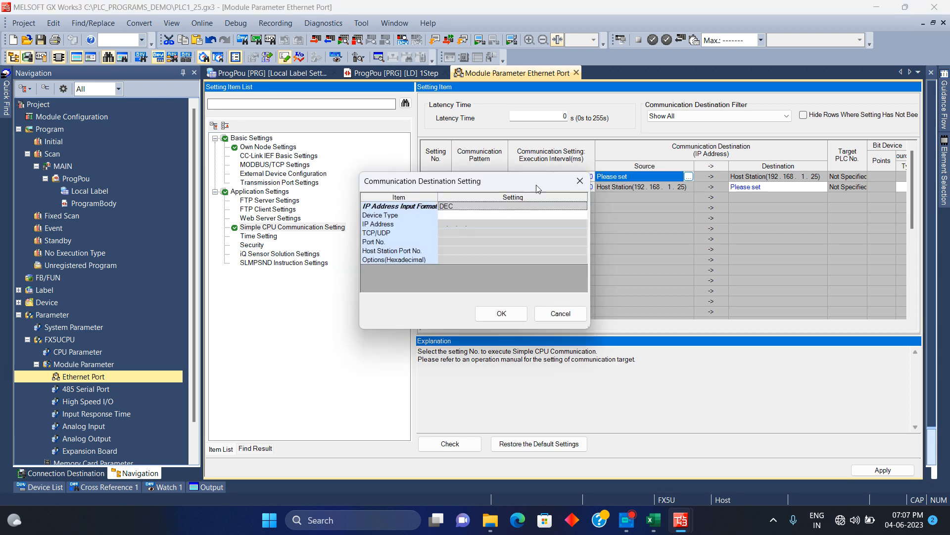
click(444, 215)
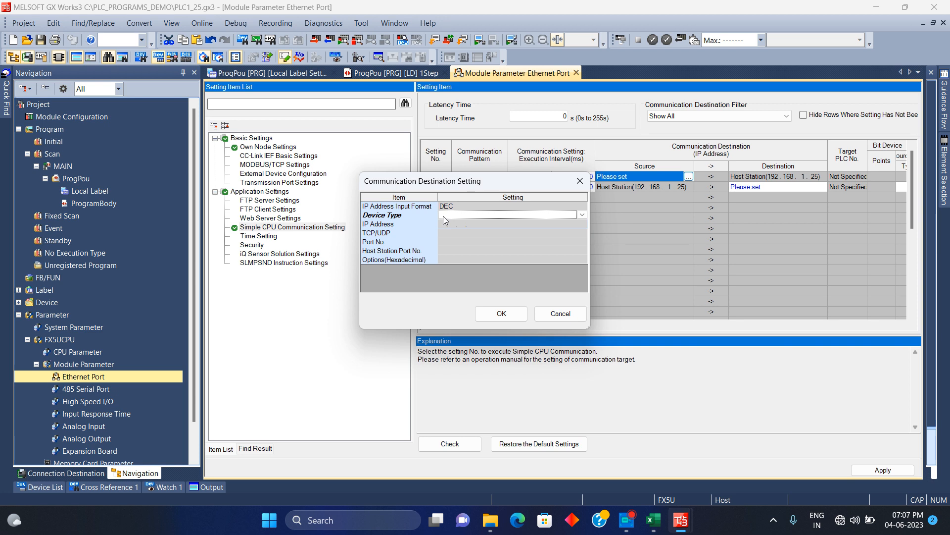
click(582, 216)
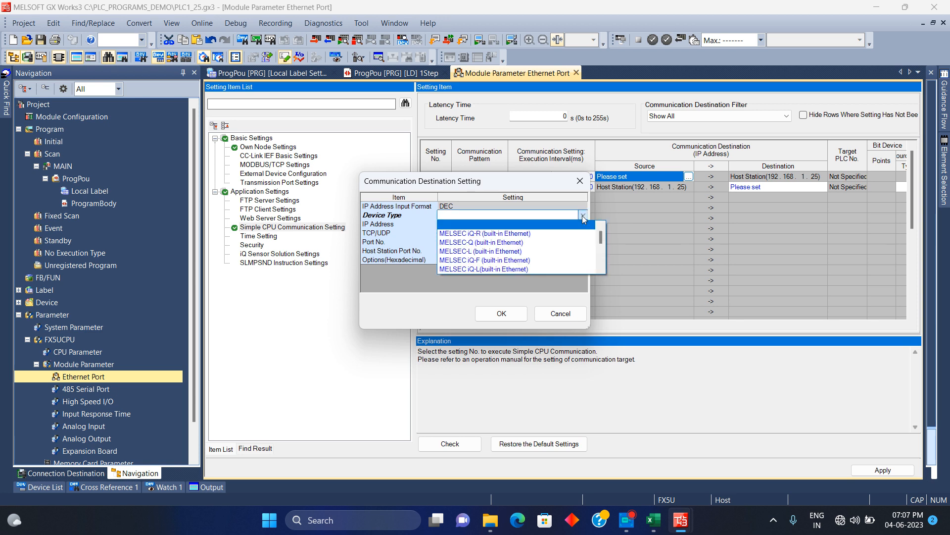
click(523, 260)
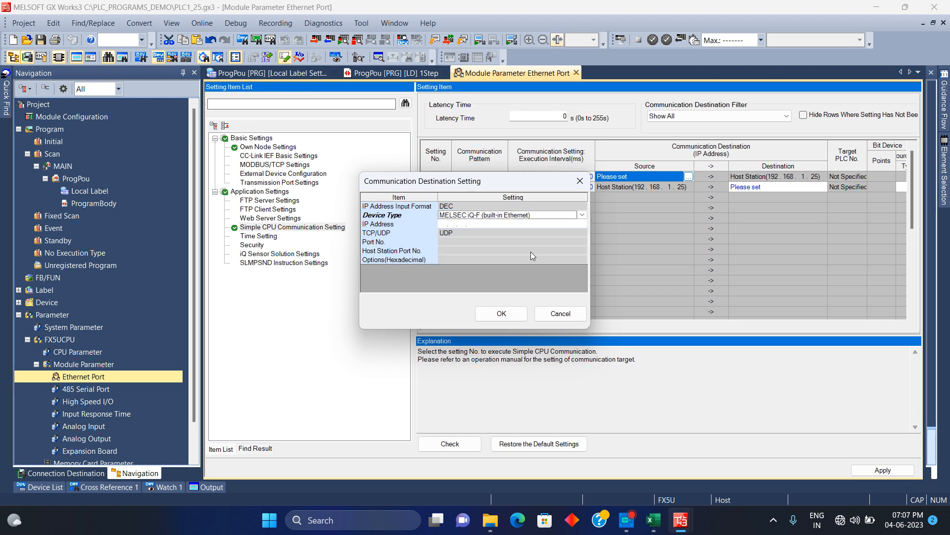
click(444, 225)
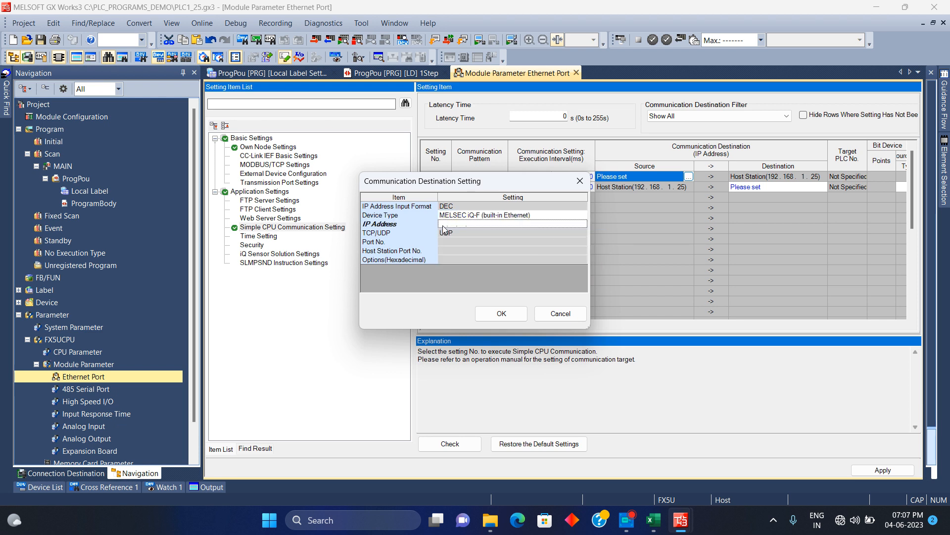
text(192 . )
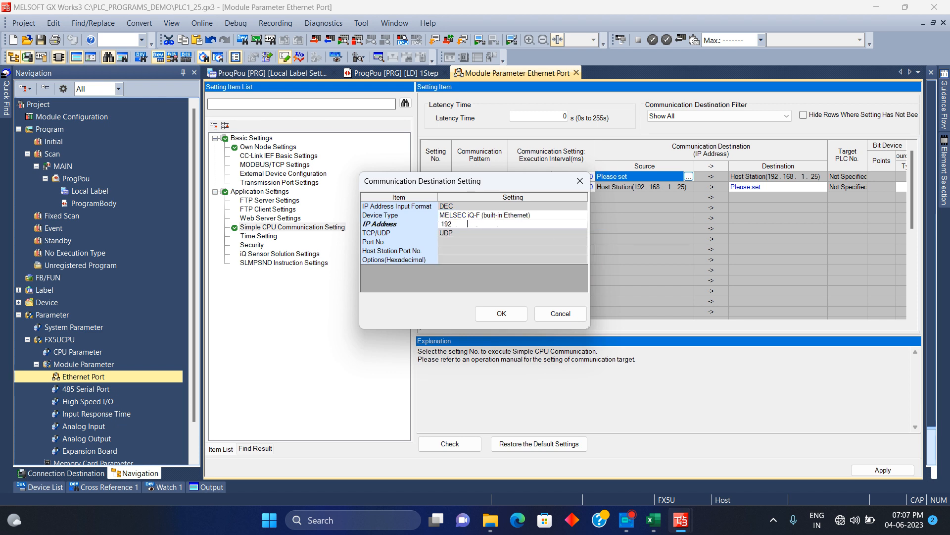
text(168 . 1 . 35)
click(504, 313)
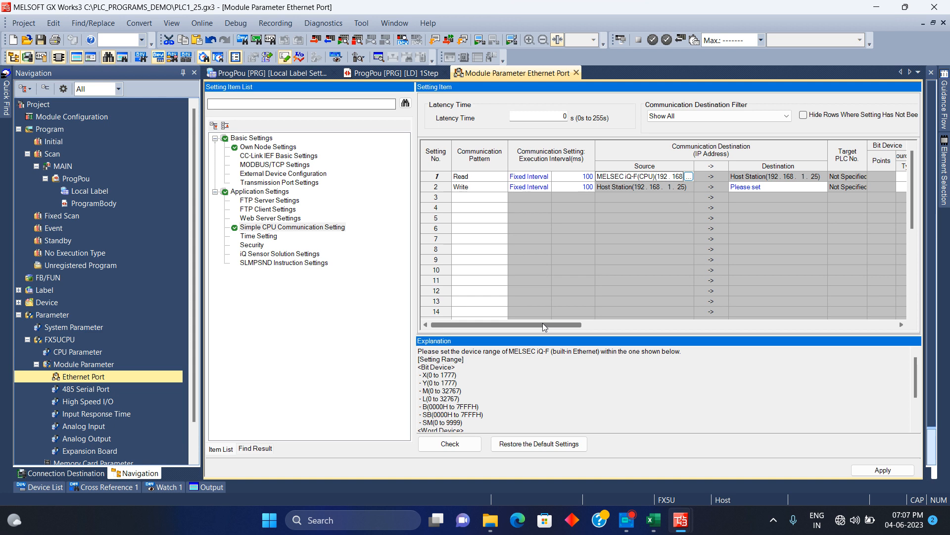
drag(543, 323, 569, 323)
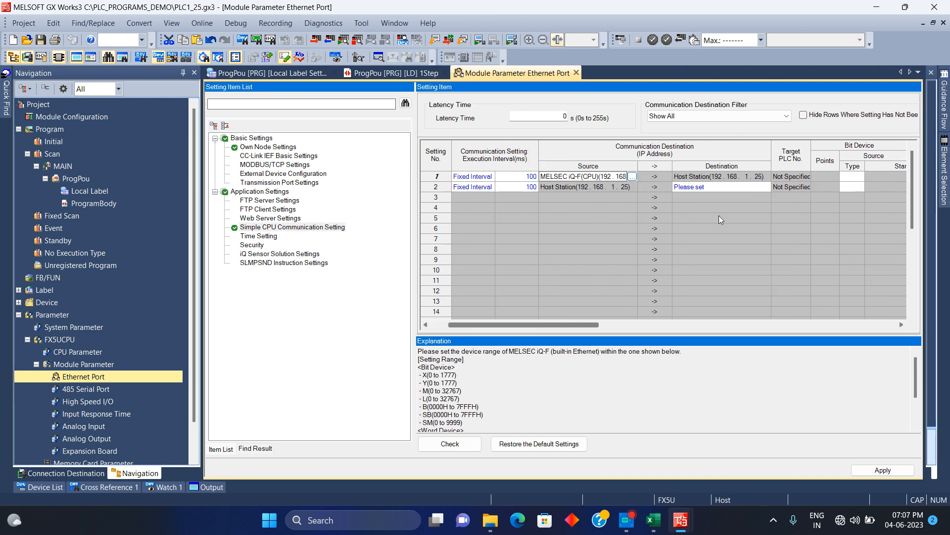
Set the Write entry's communication destination in setting No. 2 to a MELSEC iQ-F (built-in Ethernet) device with IP address 192.168.1.35
click(764, 187)
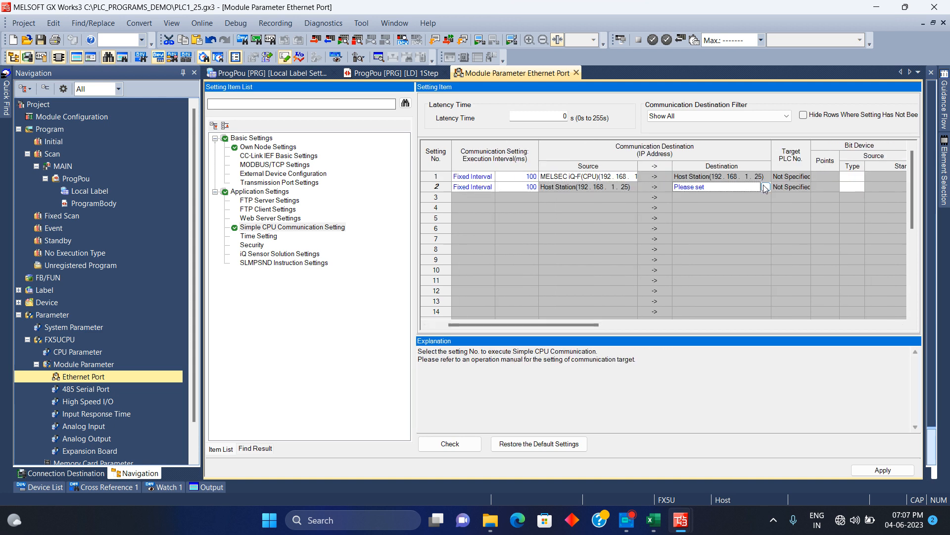
click(766, 188)
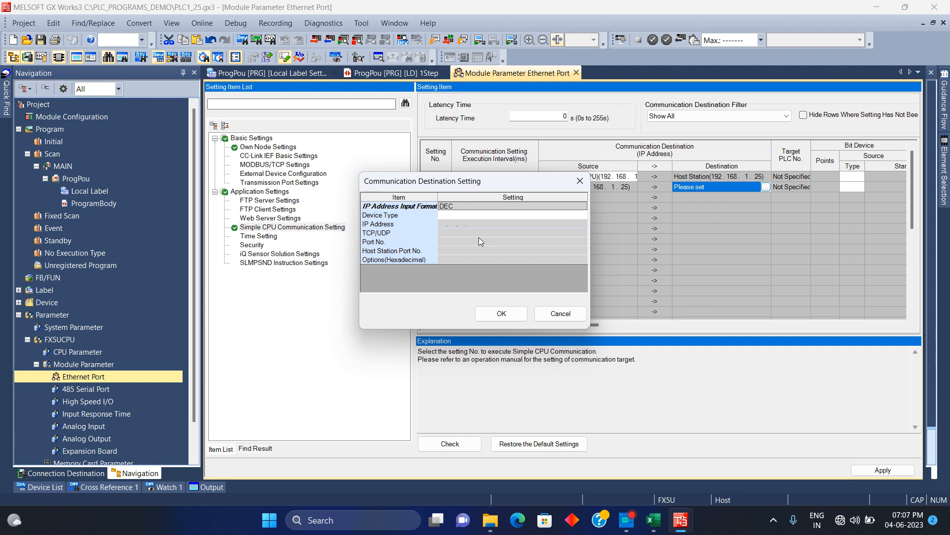
click(447, 216)
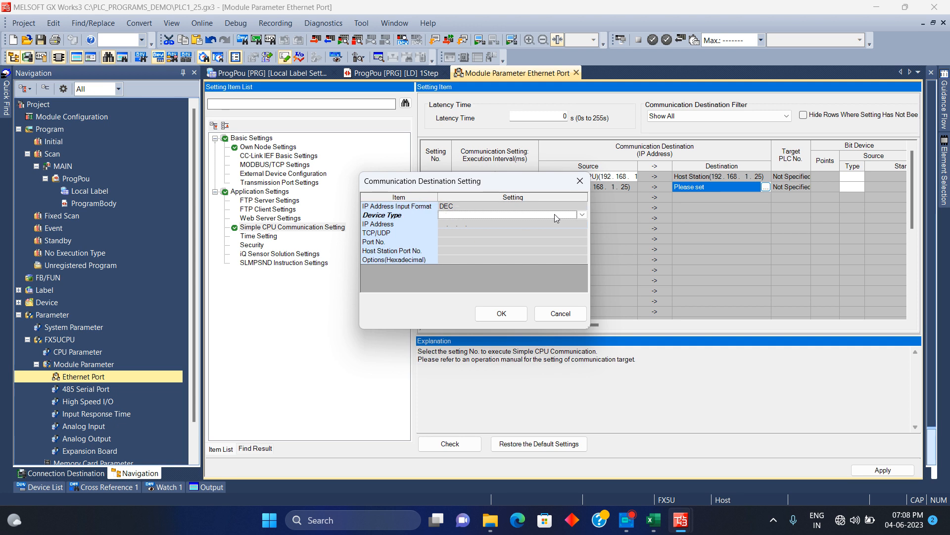
click(583, 215)
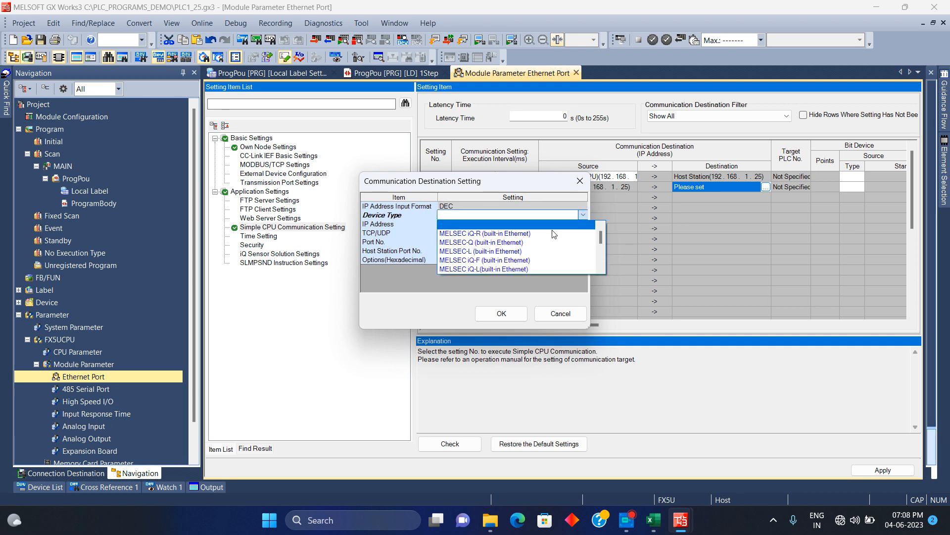
click(514, 265)
click(446, 224)
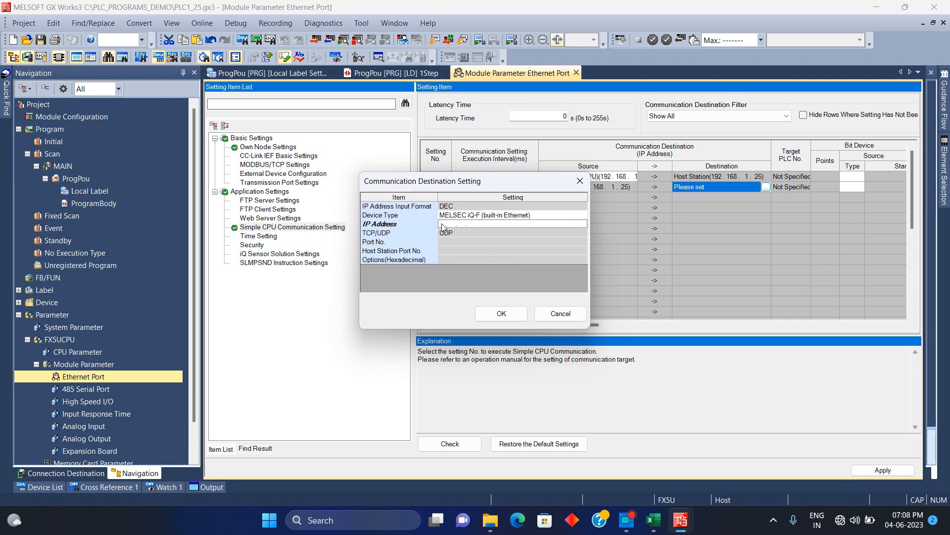
text(192 . 168 . )
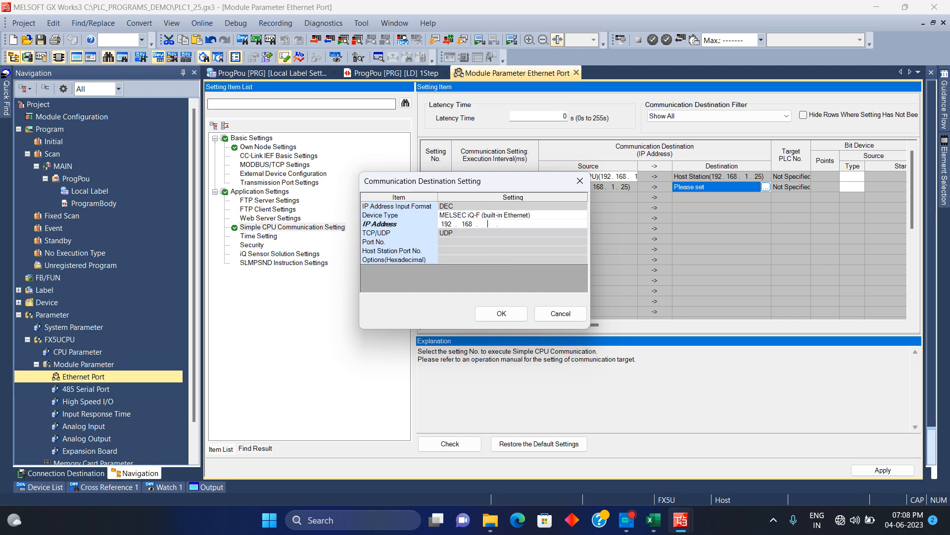
text(1 . 35)
key(Return)
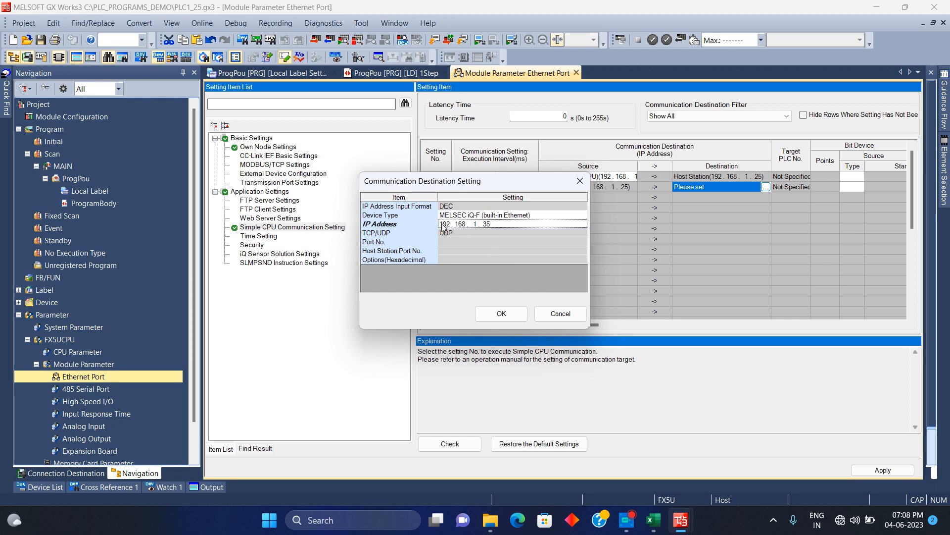
click(499, 316)
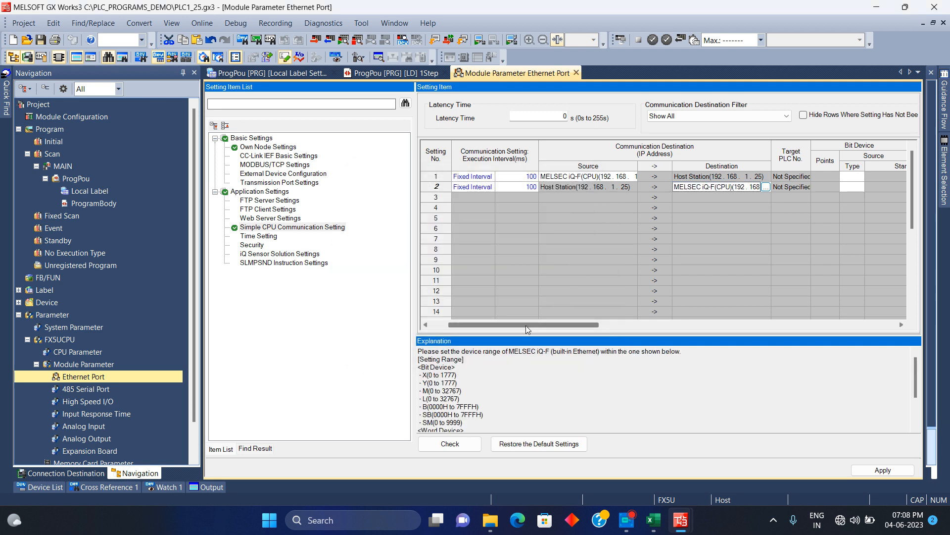
Consult the Address_Mapping workbook in Excel and set the bit device source type to M for settings No. 1 and No. 2
drag(526, 325, 564, 333)
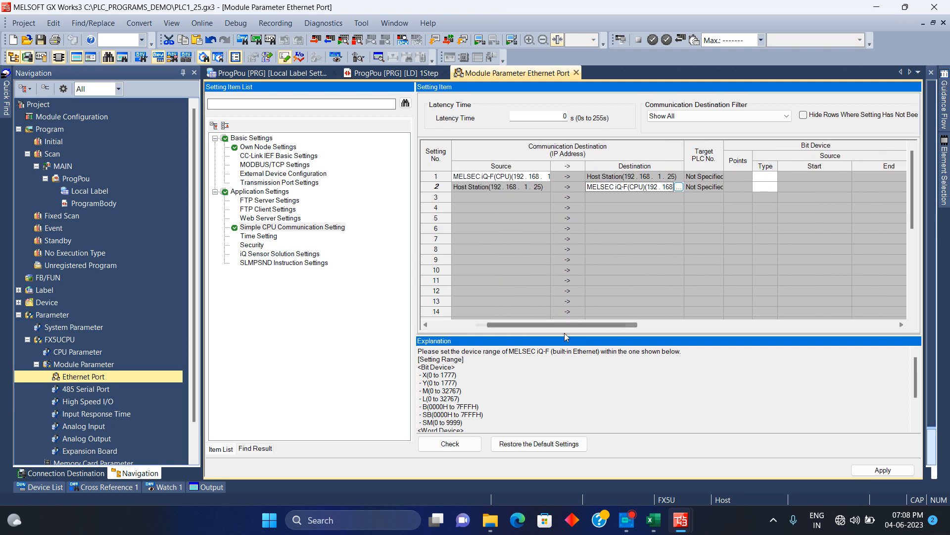
click(650, 519)
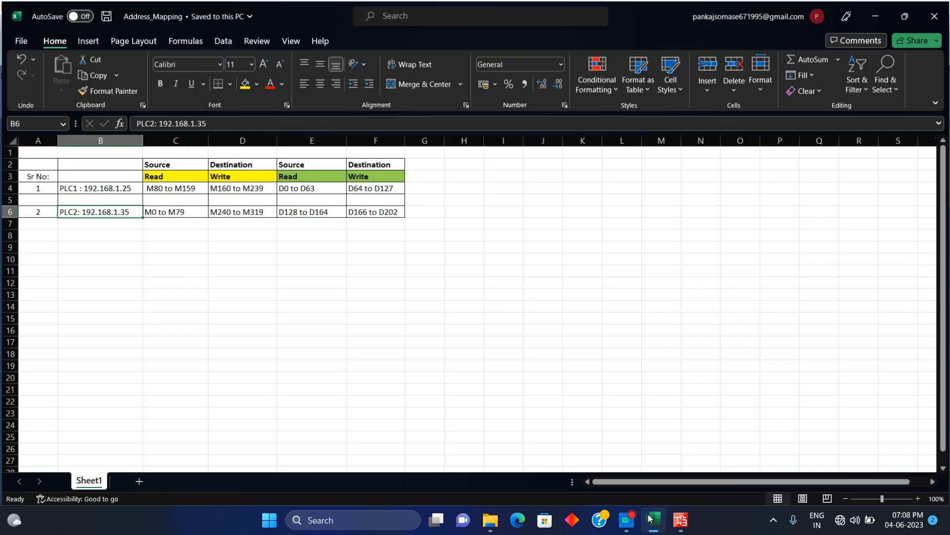
click(650, 519)
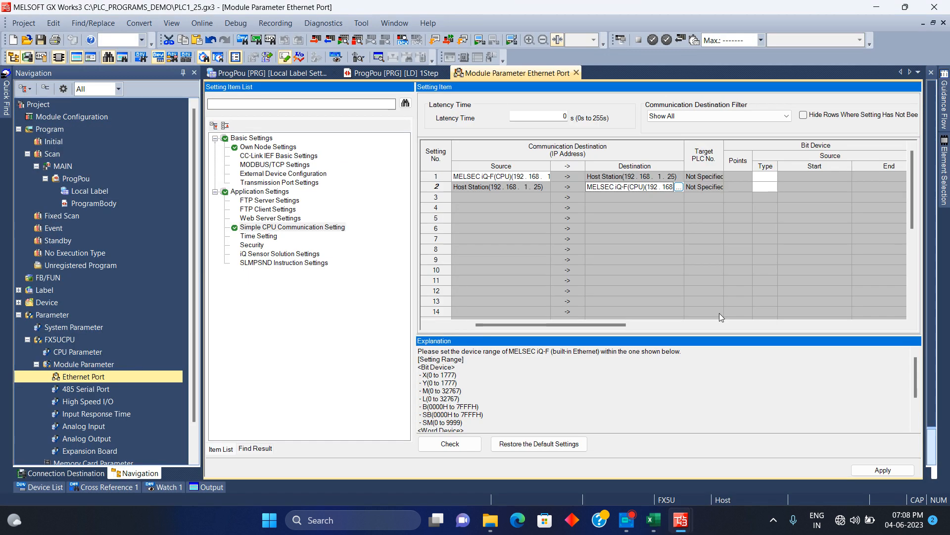
click(766, 176)
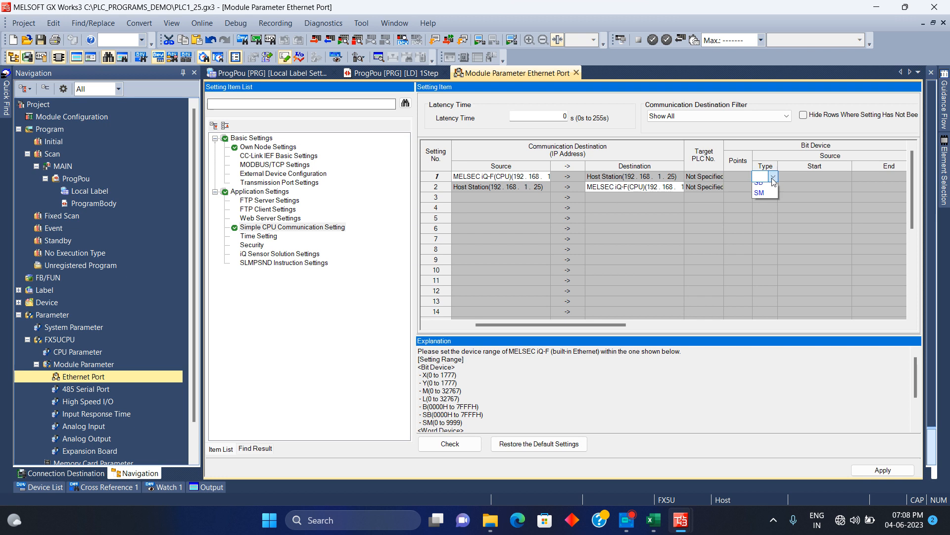
click(772, 176)
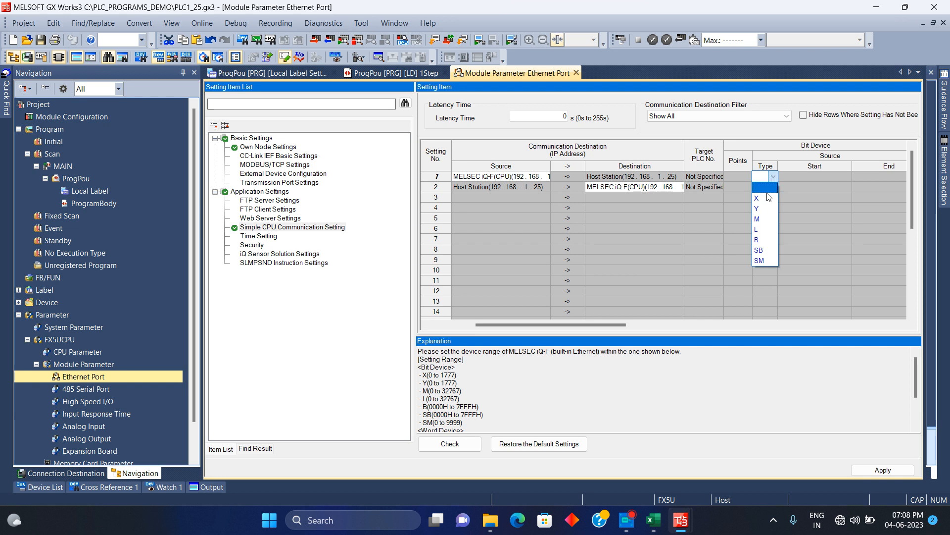
click(763, 218)
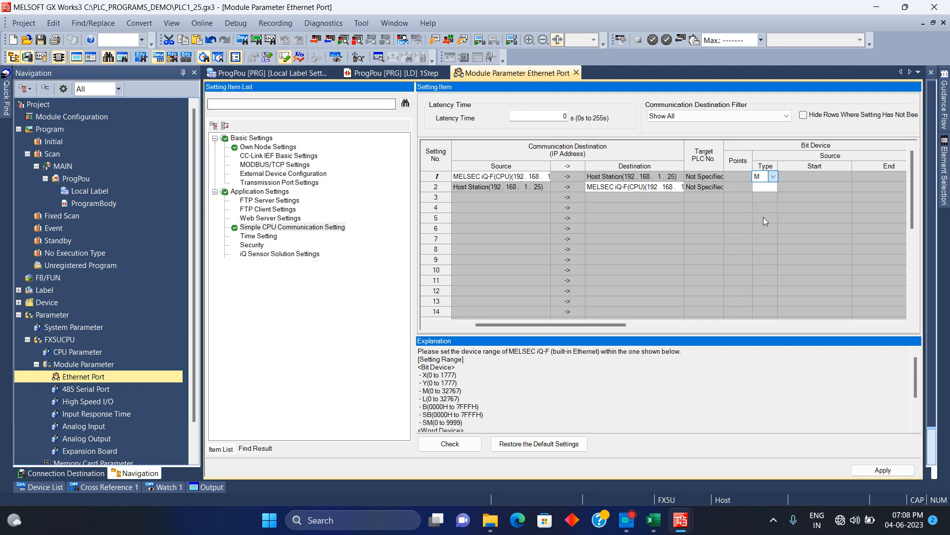
click(770, 188)
click(773, 187)
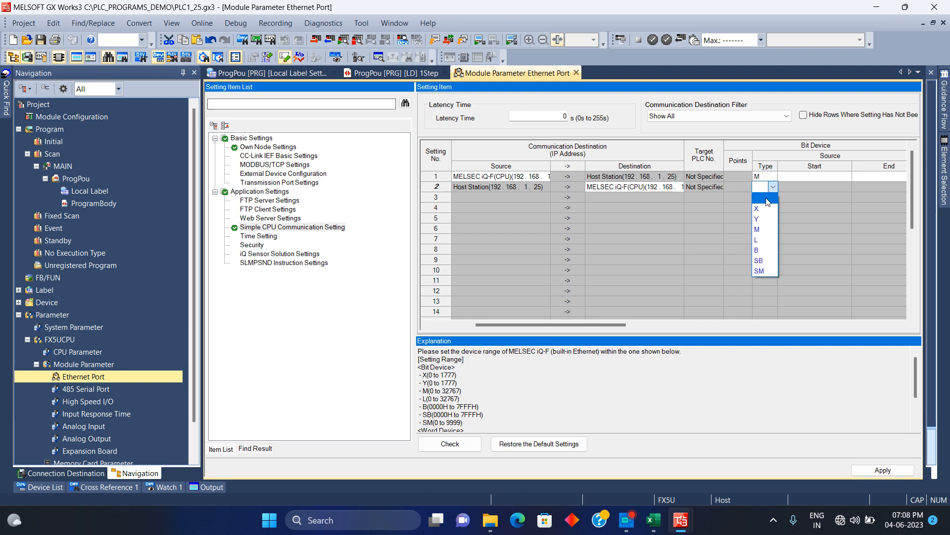
click(758, 229)
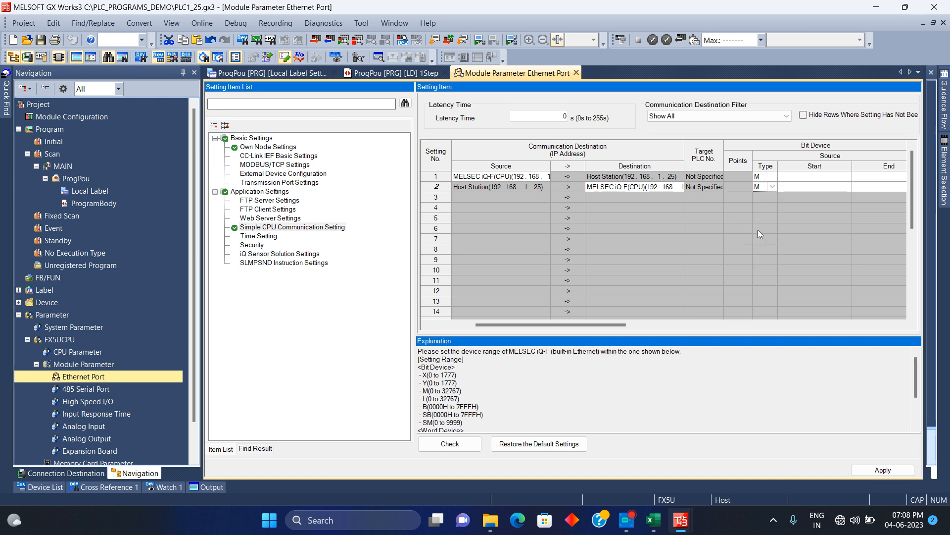
Set the source bit device range of setting No. 1 to start 80 and end 159, following the Address_Mapping workbook in Excel
drag(616, 323, 658, 326)
click(699, 177)
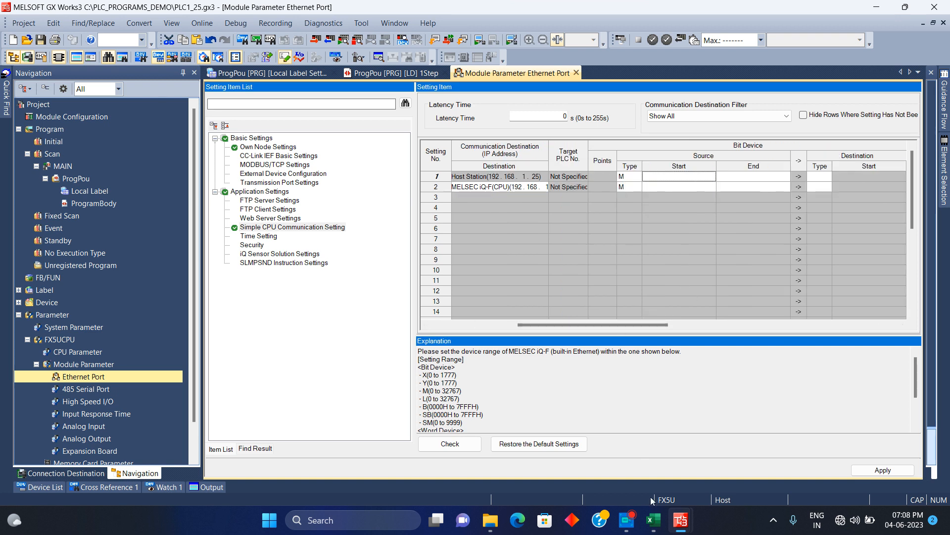
click(648, 517)
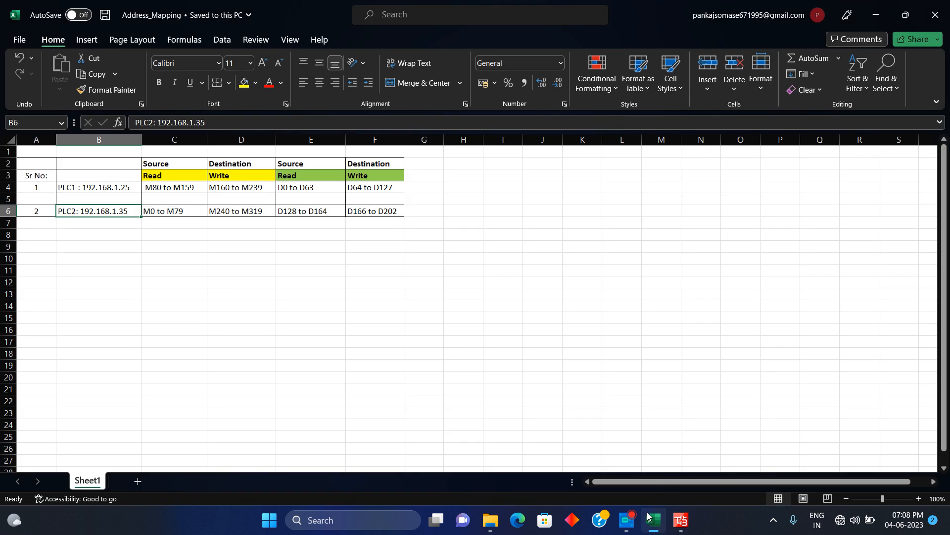
click(648, 517)
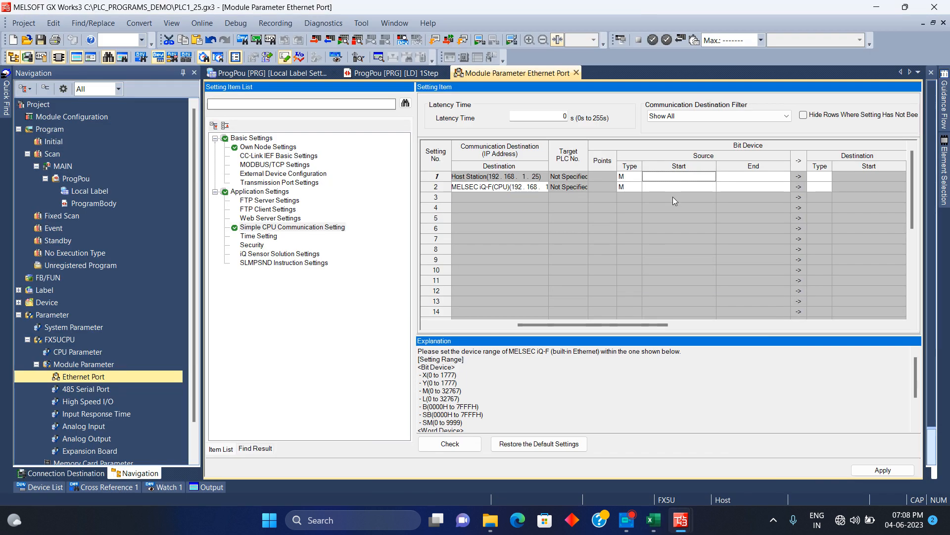
double_click(673, 177)
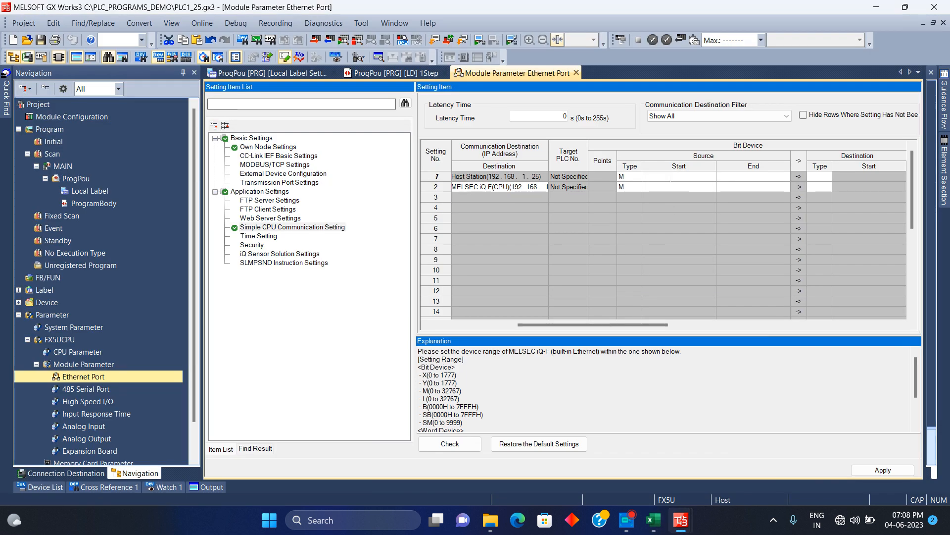
text(80)
key(alt+Tab)
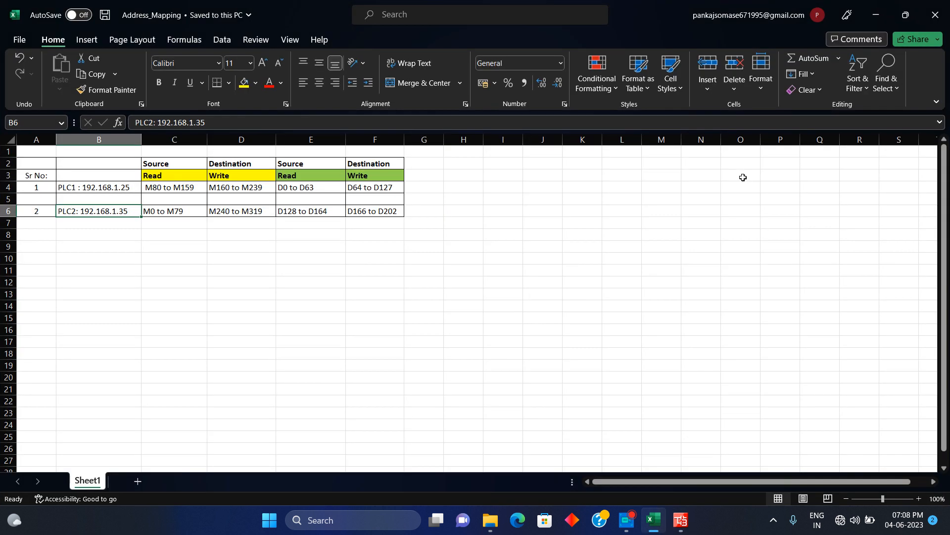
key(alt+Tab)
click(744, 179)
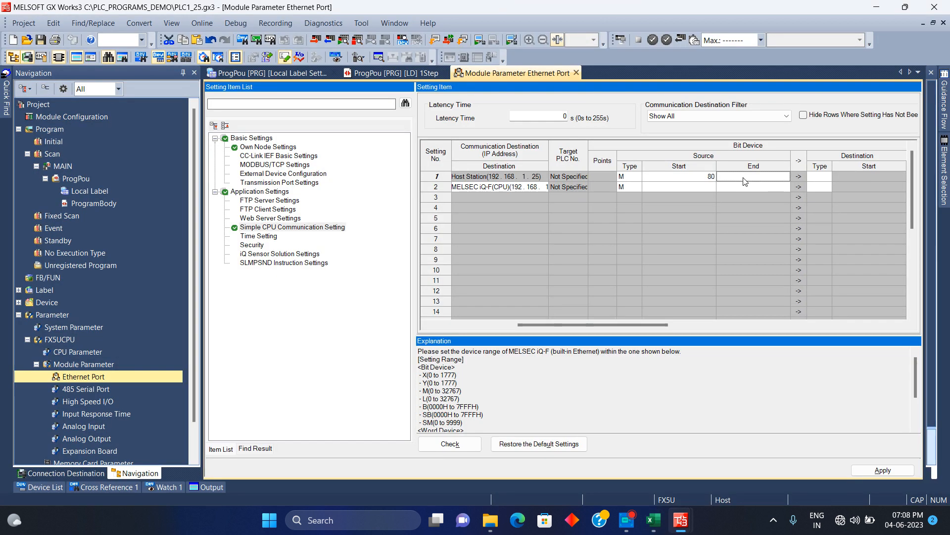
text(159)
key(Tab)
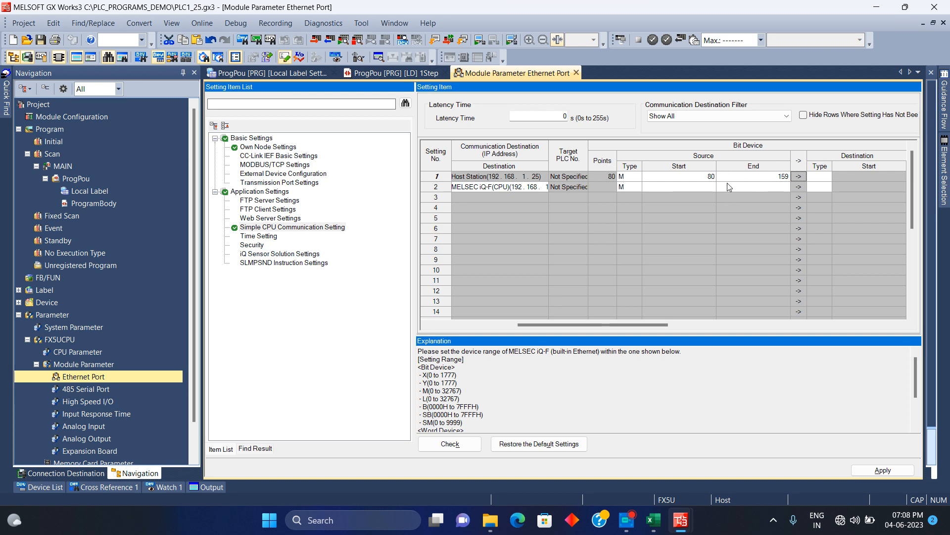
Set the source bit device range of setting No. 2 to start 0 and end 79, checking the mapping in Excel
click(708, 190)
key(alt+Tab)
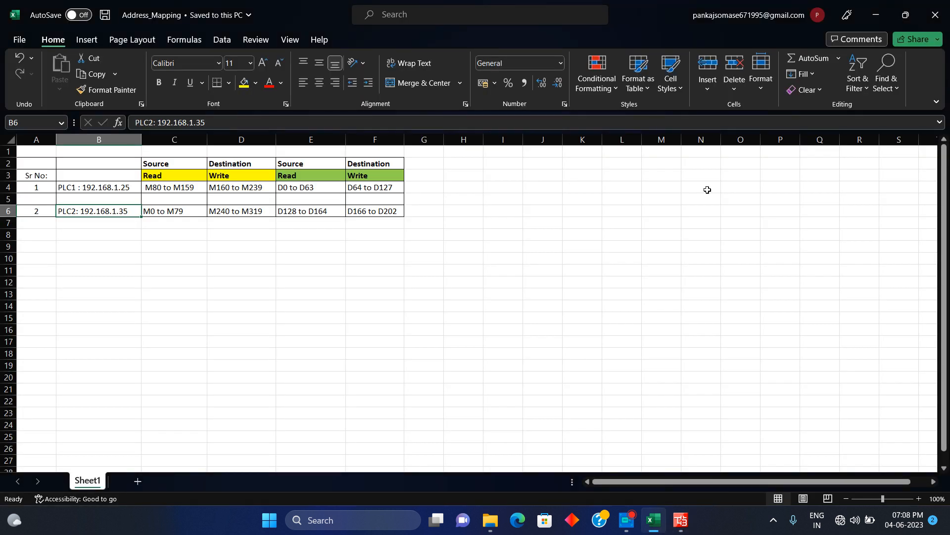
key(alt+Tab)
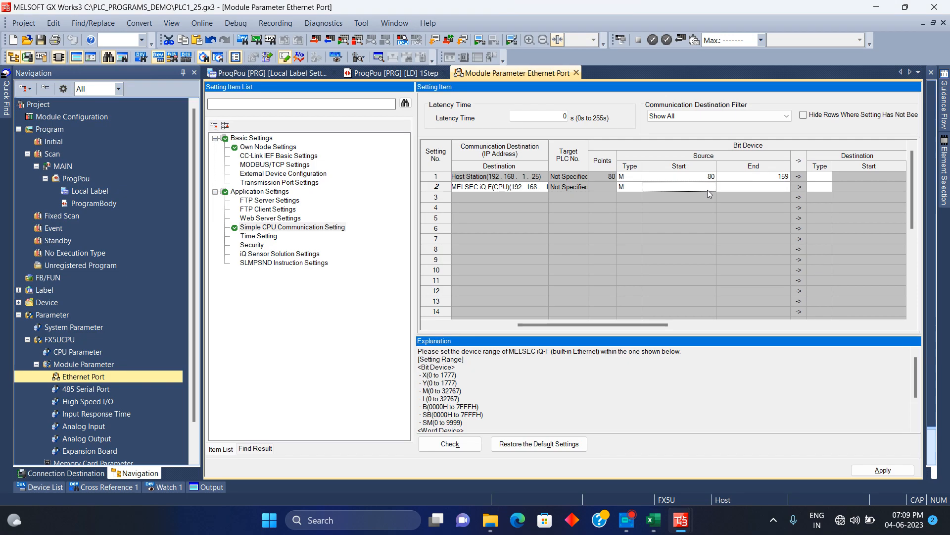
text(0)
click(742, 187)
text(79)
Check the write ranges in the Excel mapping and set the destination bit device of setting No. 1 to type M starting at 160
click(824, 177)
drag(625, 323, 665, 325)
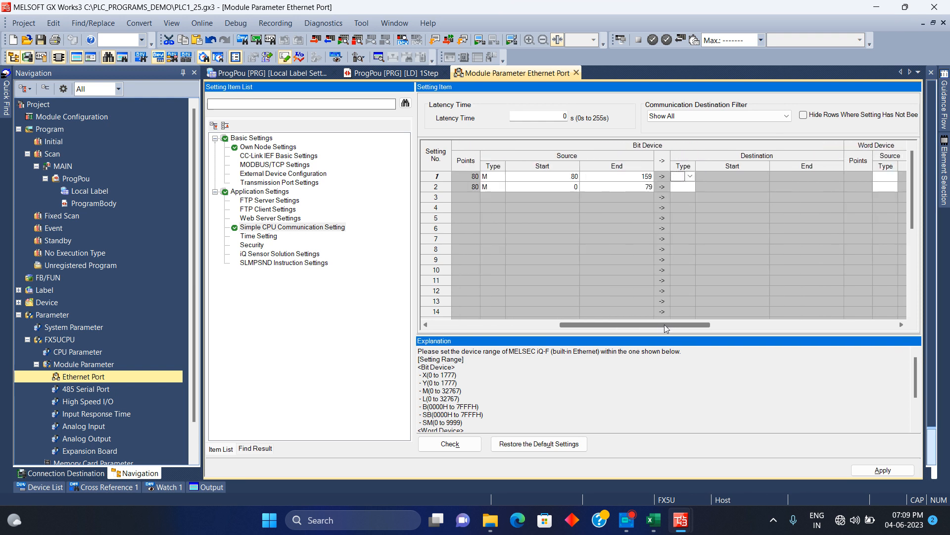
key(alt+Tab)
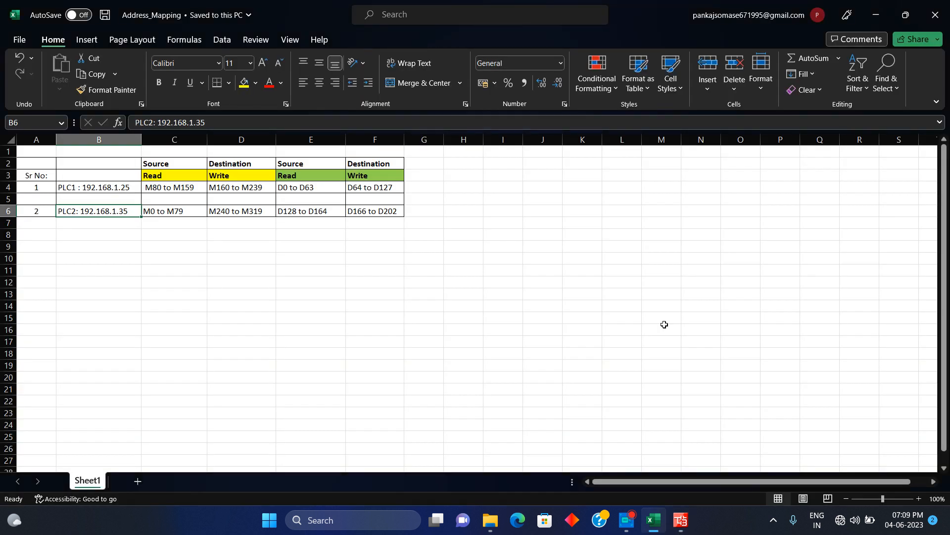
key(alt+Tab)
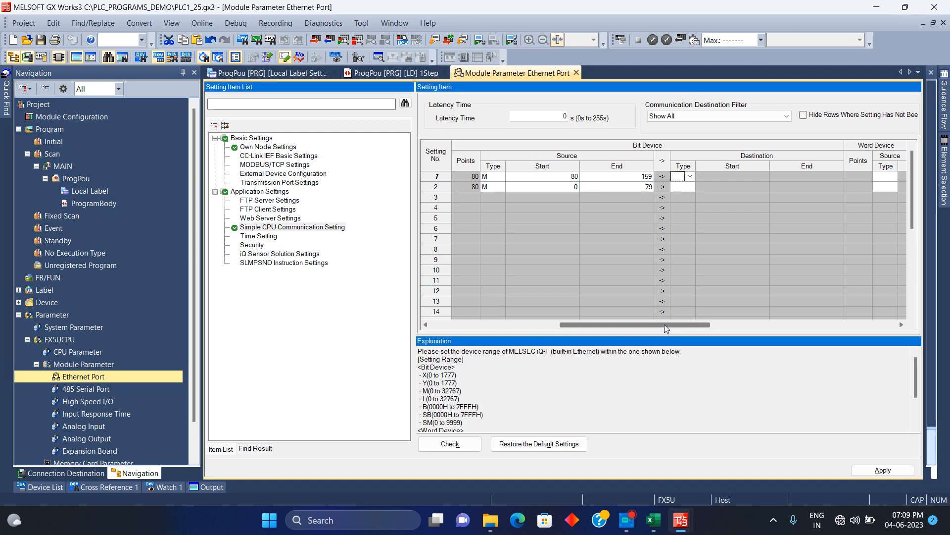
key(alt+Tab)
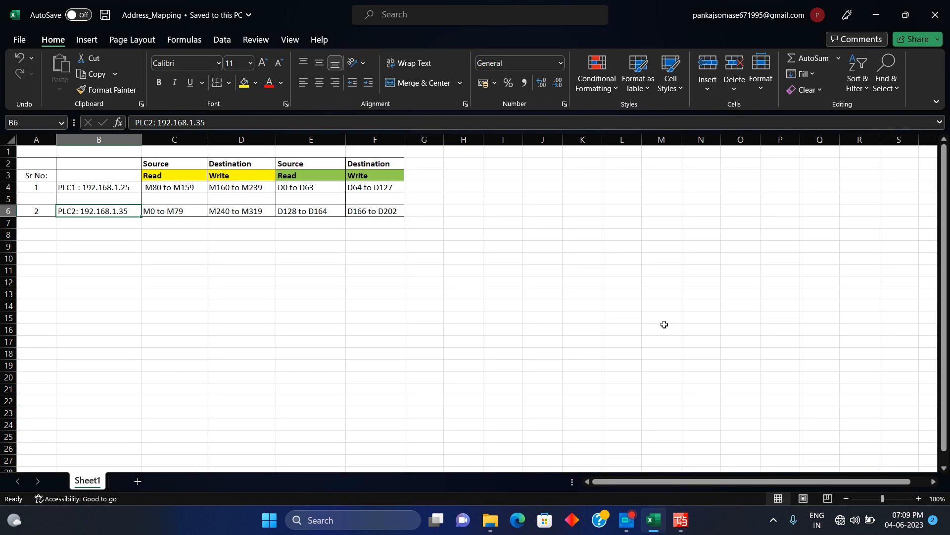
key(alt+Tab)
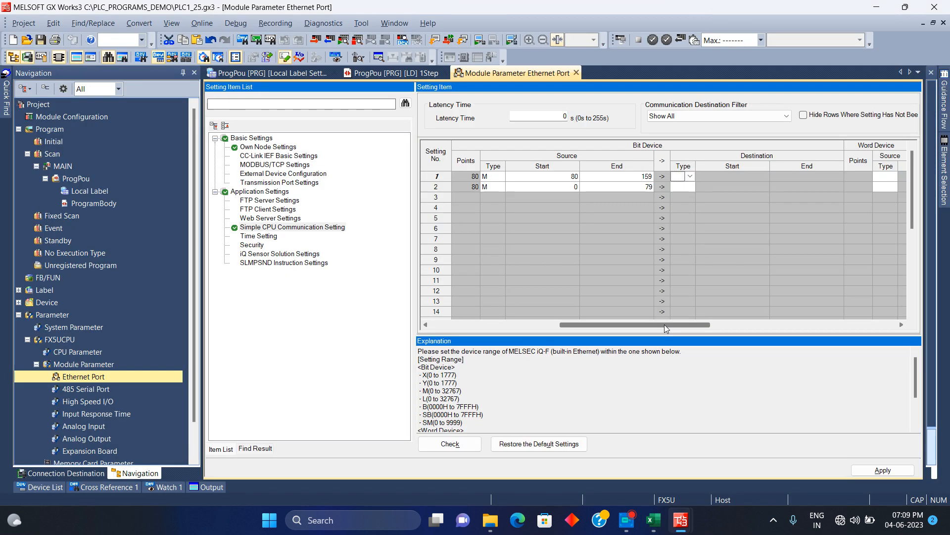
key(alt+Tab)
key(alt+Tab)
click(691, 177)
click(691, 177)
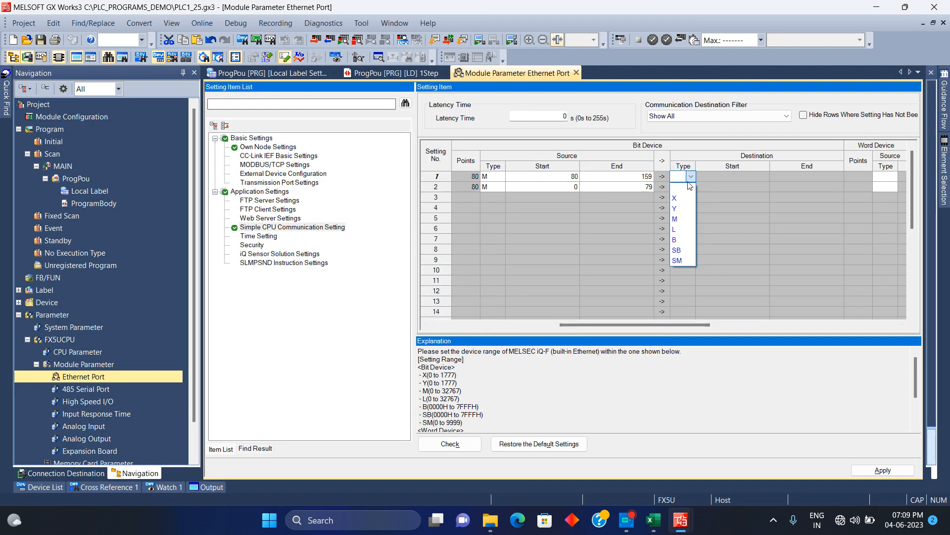
click(682, 221)
click(726, 177)
text(160)
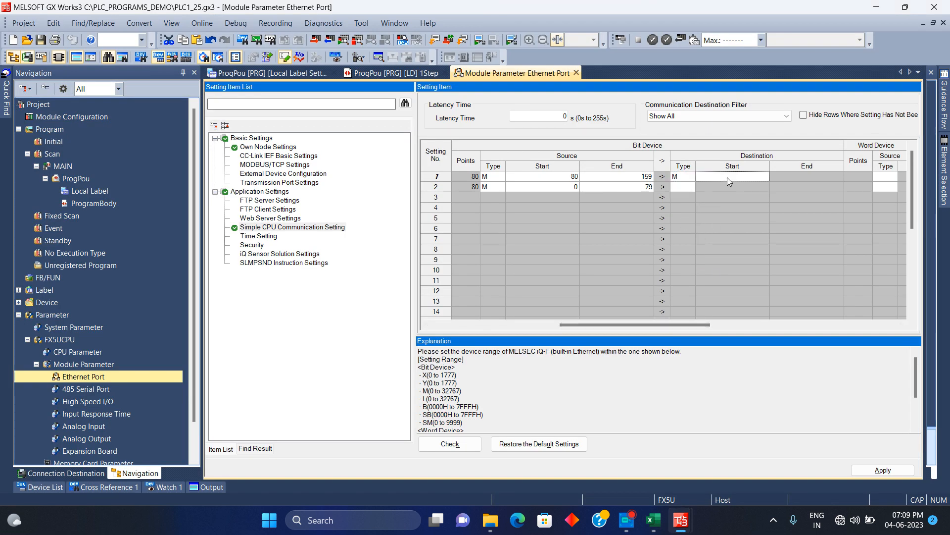
key(Return)
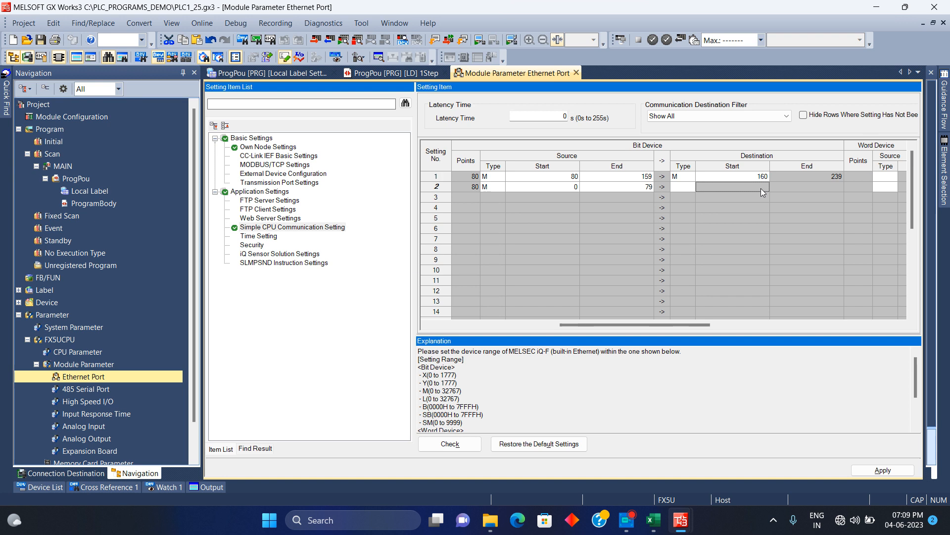
Set the destination bit device of setting No. 2 to type M starting at 240, checking the address mapping in Excel
click(683, 186)
click(689, 187)
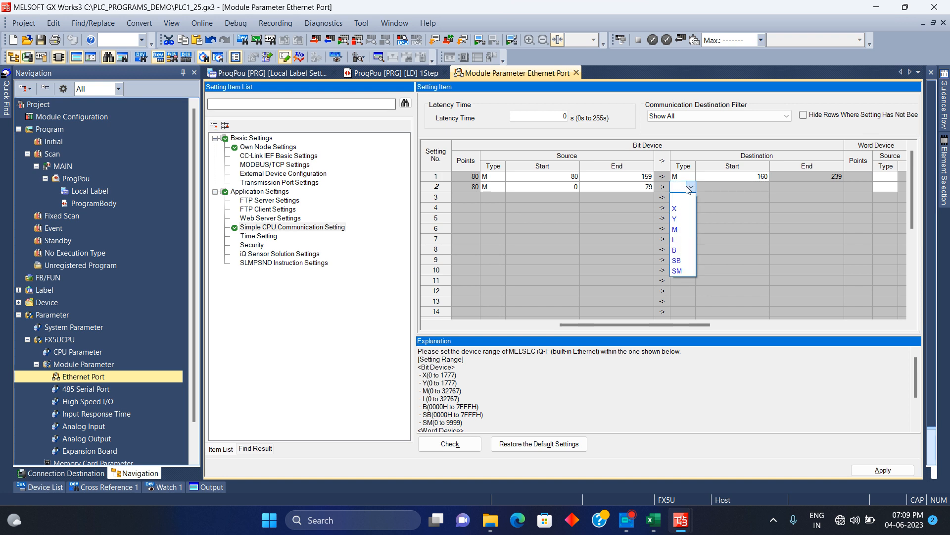
click(682, 230)
key(alt+Tab)
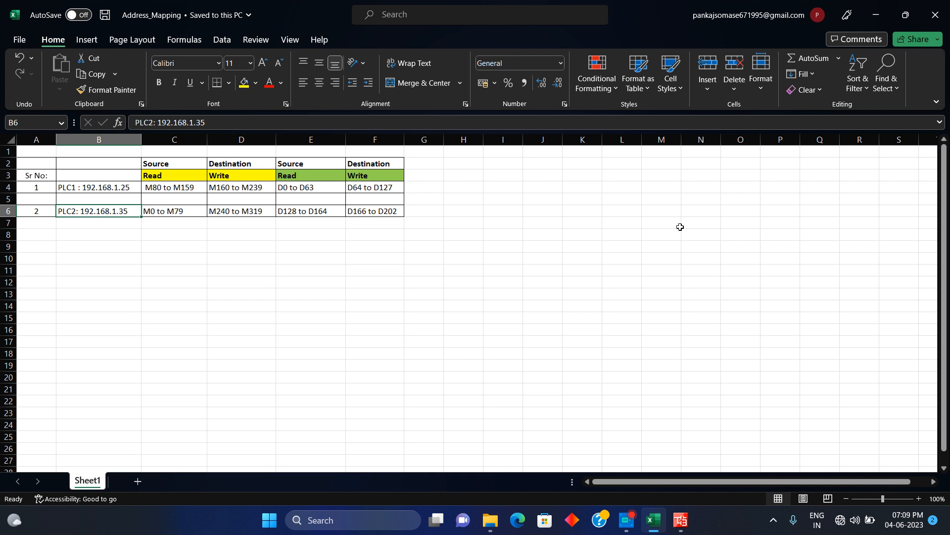
key(alt+Tab)
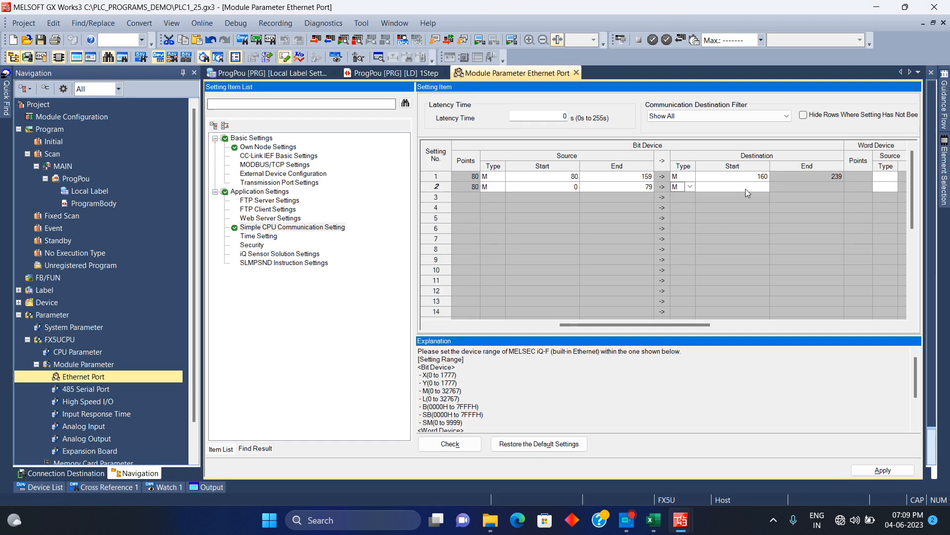
click(746, 188)
text(240)
key(Tab)
Set the source word device type to D for settings No. 1 and No. 2
drag(676, 325, 742, 334)
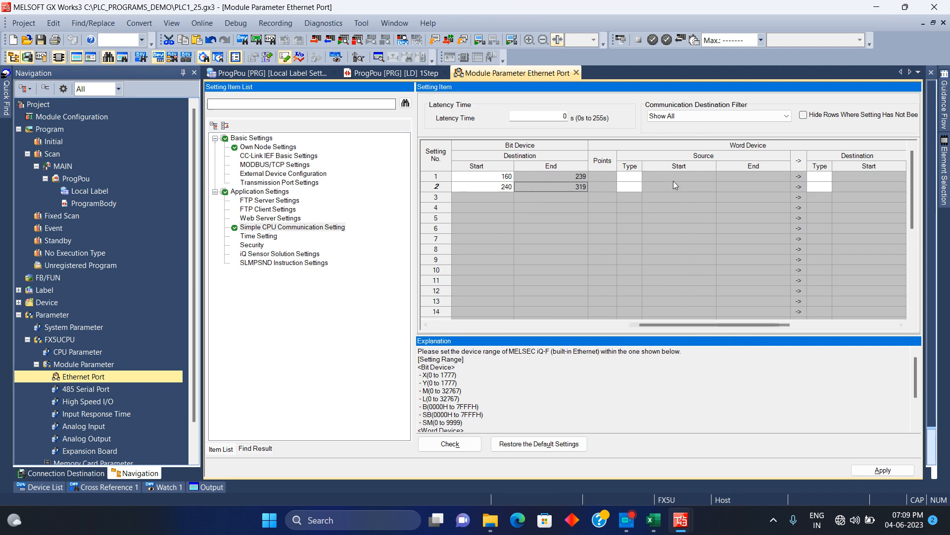
click(629, 177)
click(637, 177)
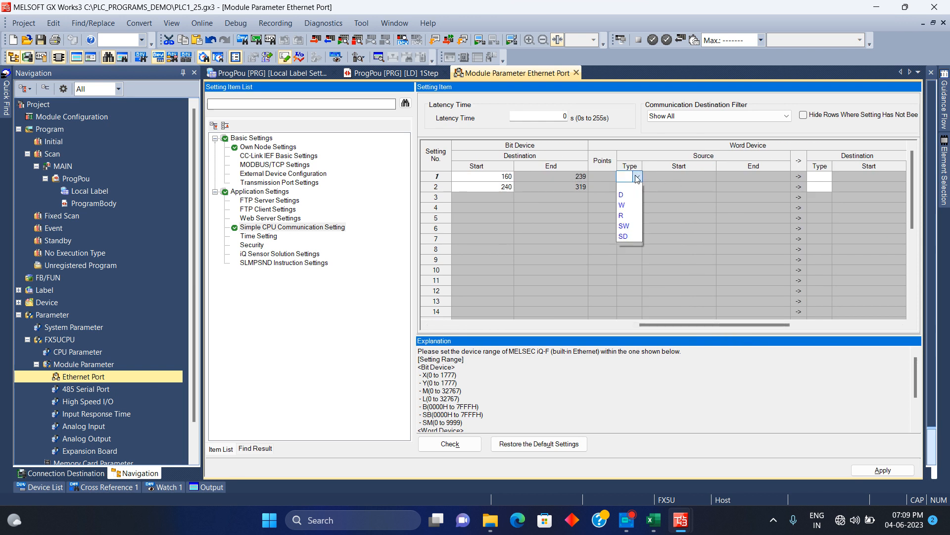
click(623, 199)
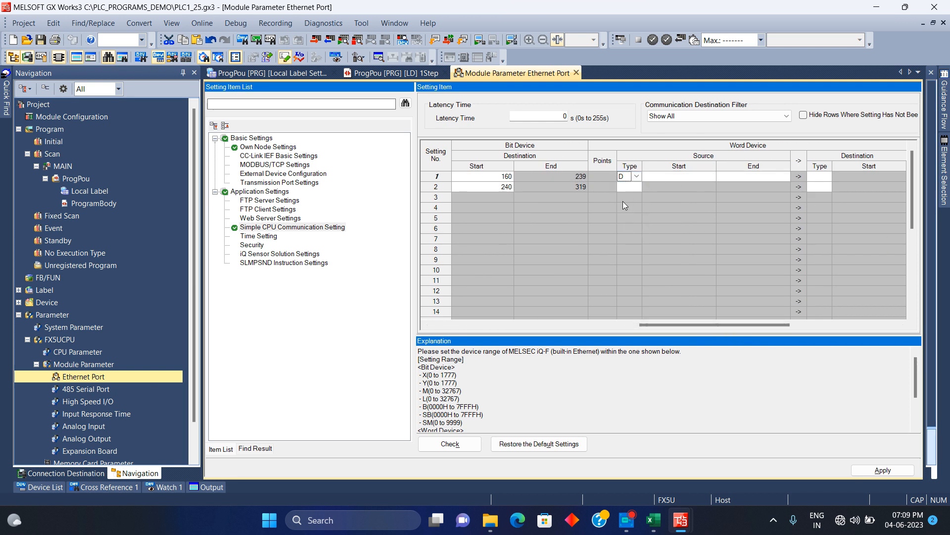
click(644, 186)
click(638, 187)
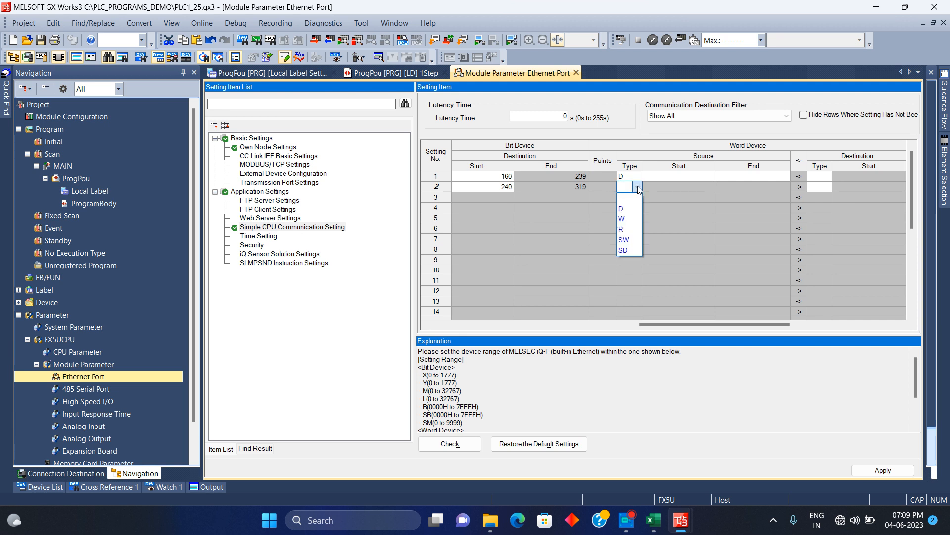
click(623, 207)
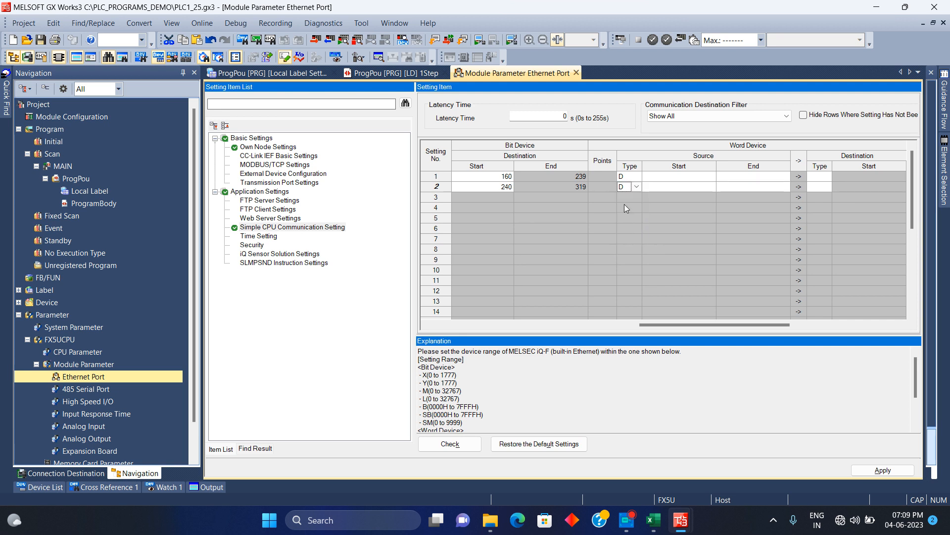
Consult the Excel mapping and set the source word device range of setting No. 1 to start 0 and end 63
key(alt+Tab)
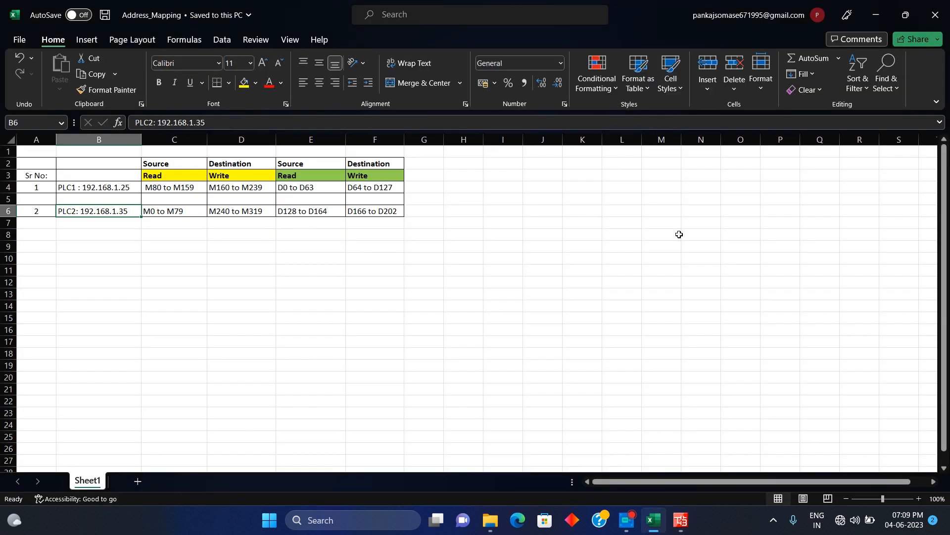
key(alt+Tab)
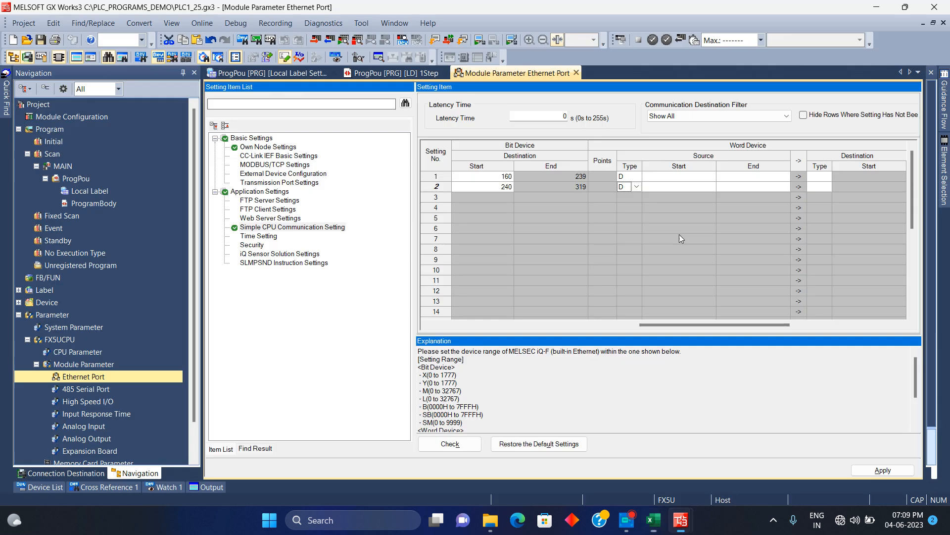
click(672, 178)
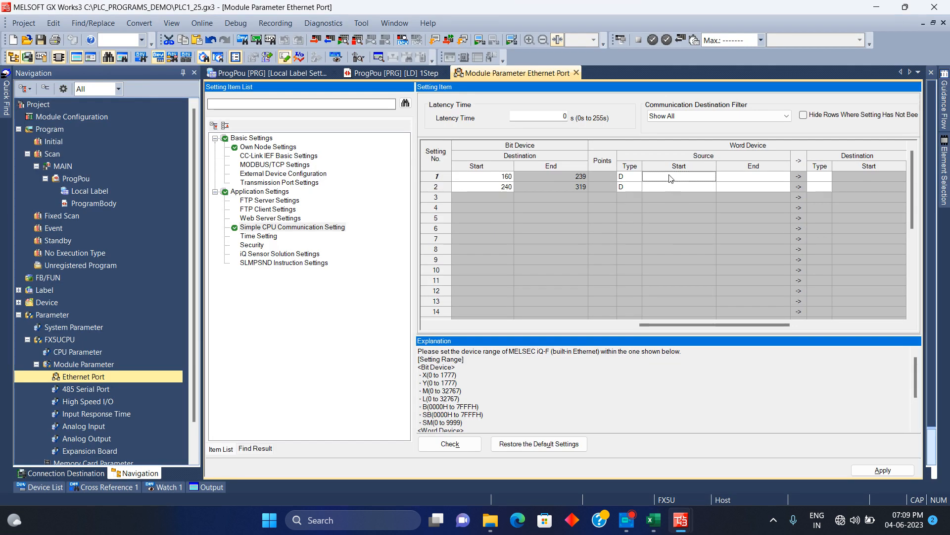
key(alt+Tab)
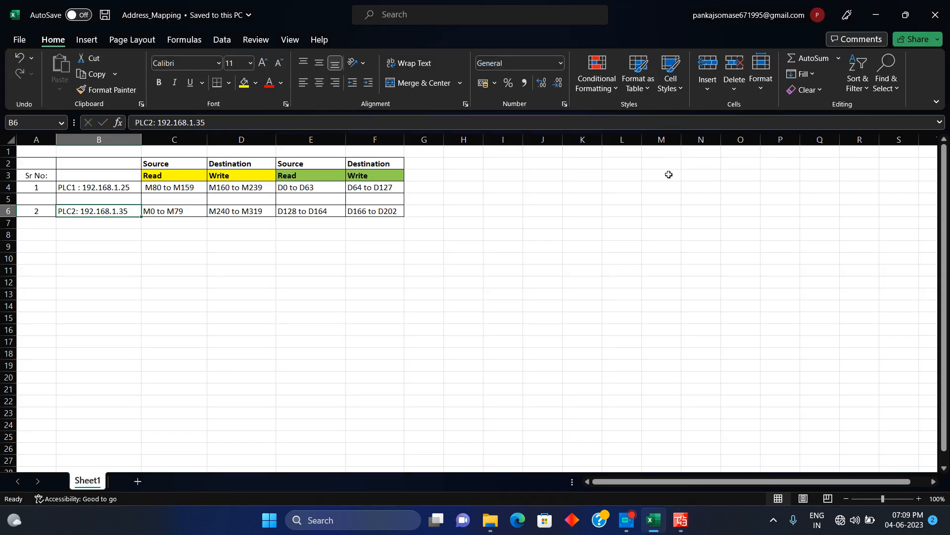
key(alt+Tab)
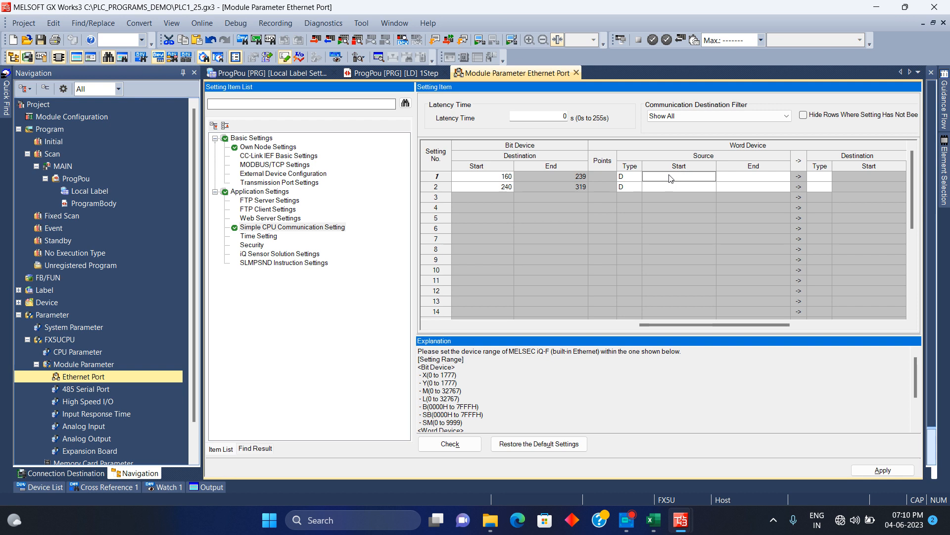
text(0)
key(Tab)
text(63)
Set the source word device range of setting No. 2 to start 128 and end 164, following the mapping in Excel
click(696, 186)
key(alt+Tab)
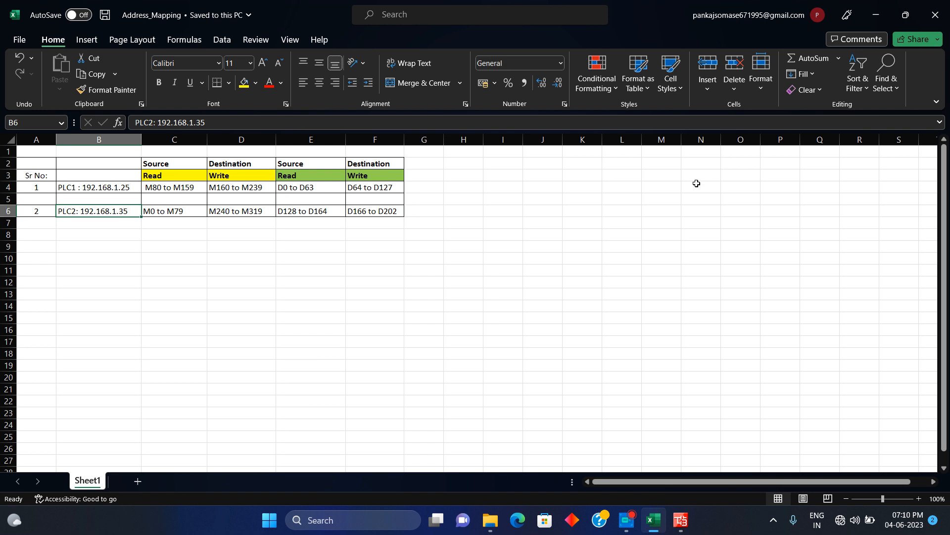
key(alt+Tab)
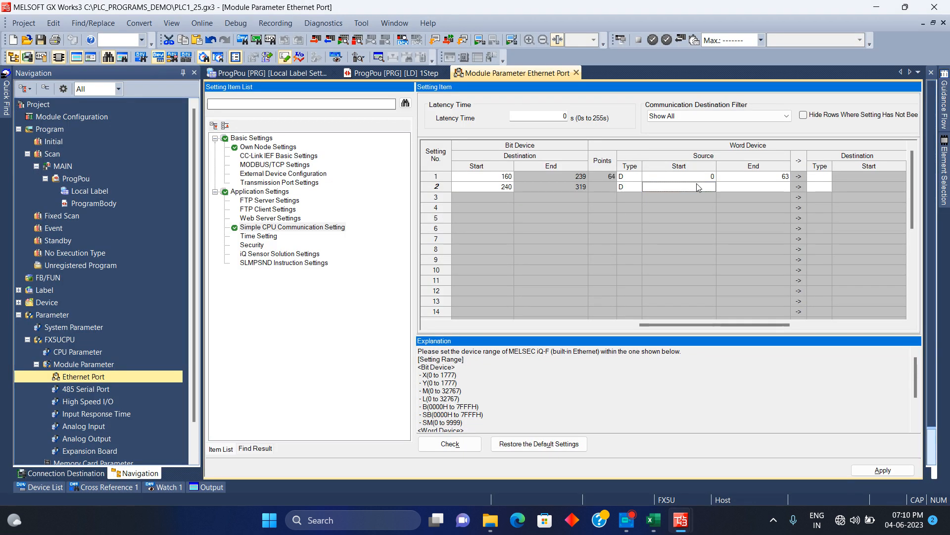
text(128)
click(741, 188)
text(1654)
key(BackSpace)
key(BackSpace)
text(4)
key(Return)
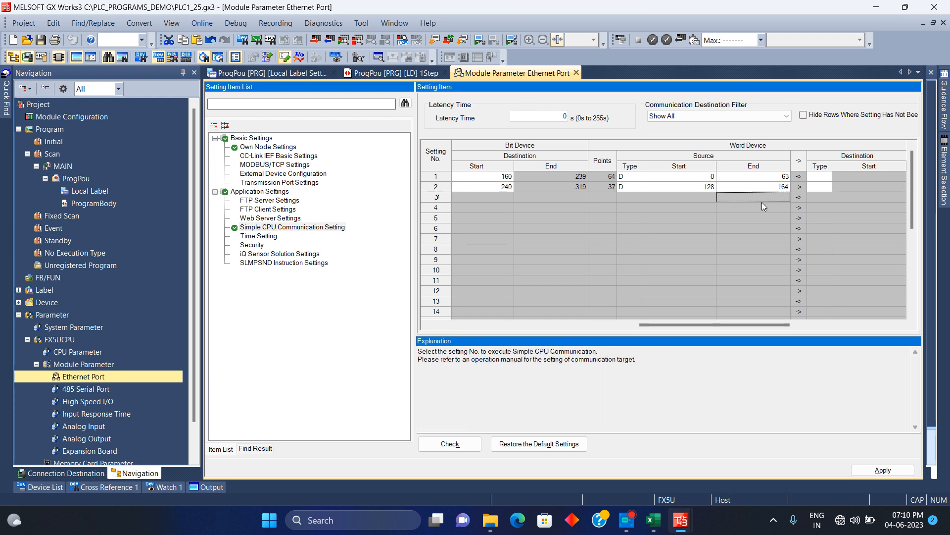
Set the destination word device type to D for settings No. 1 and No. 2
click(817, 177)
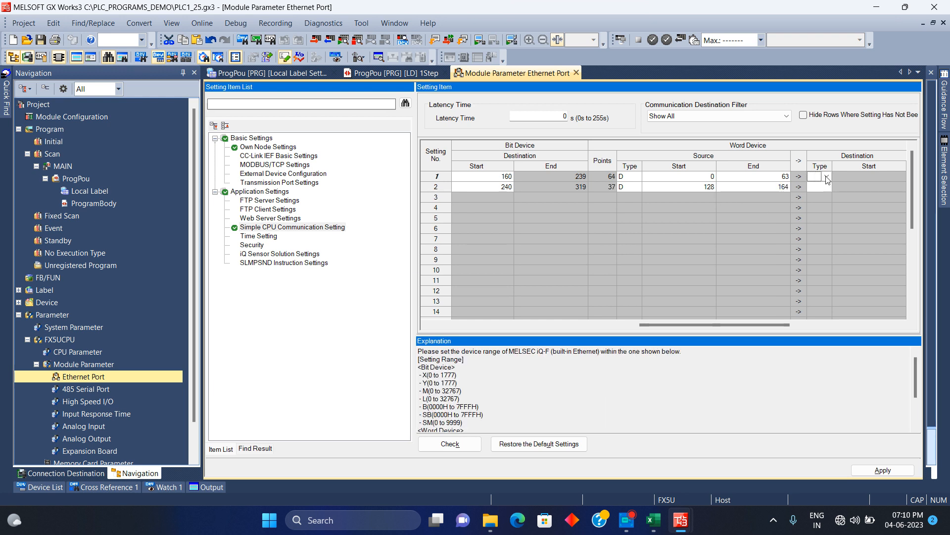
click(827, 176)
click(821, 200)
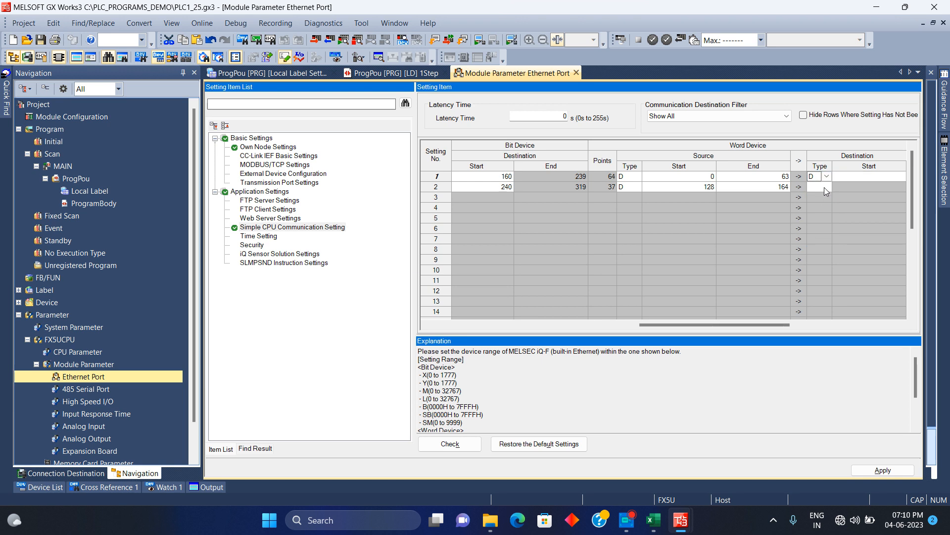
click(824, 187)
click(827, 187)
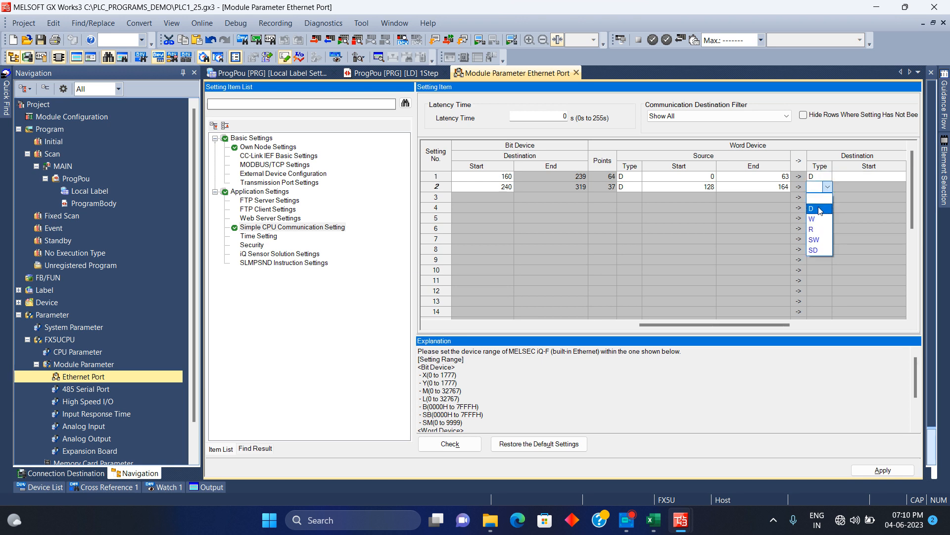
click(821, 209)
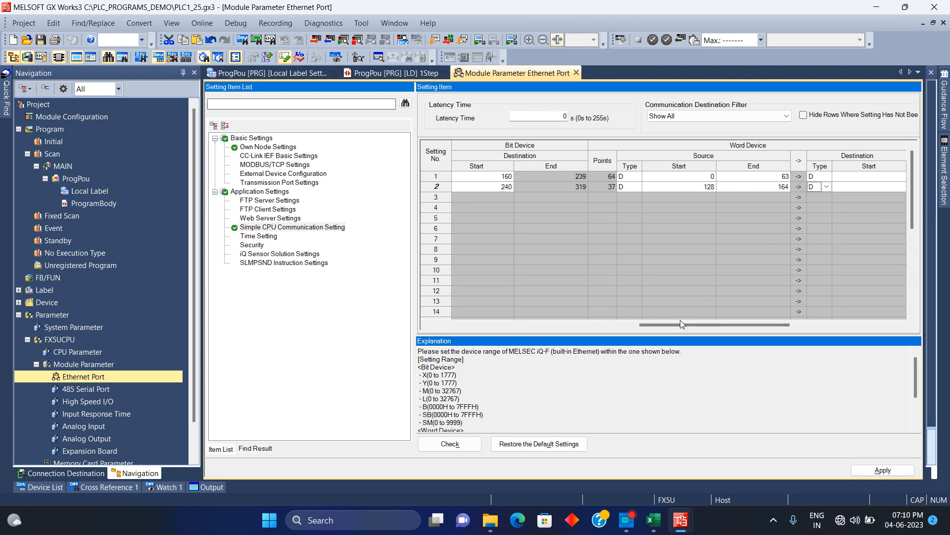
Check the Excel mapping and set the destination word device start of setting No. 1 to 64
drag(676, 323, 726, 329)
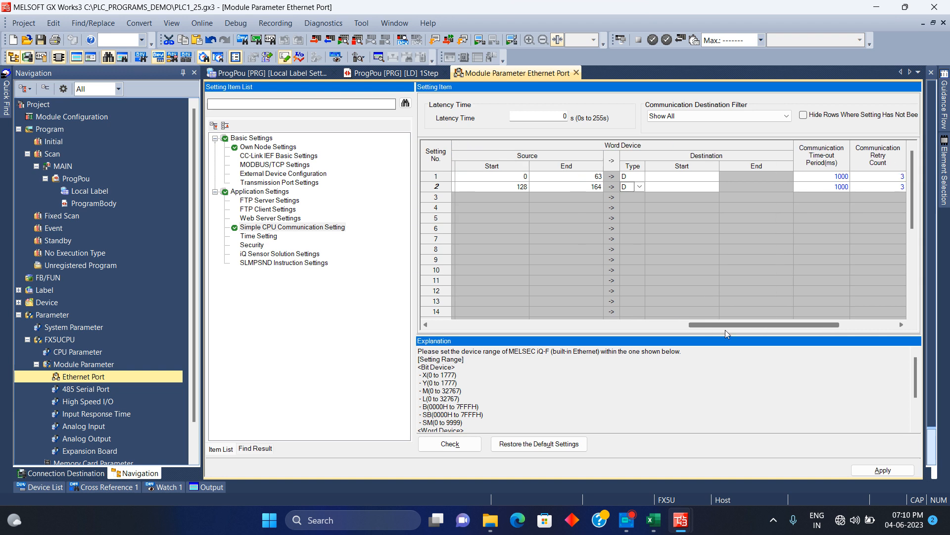
key(alt+Tab)
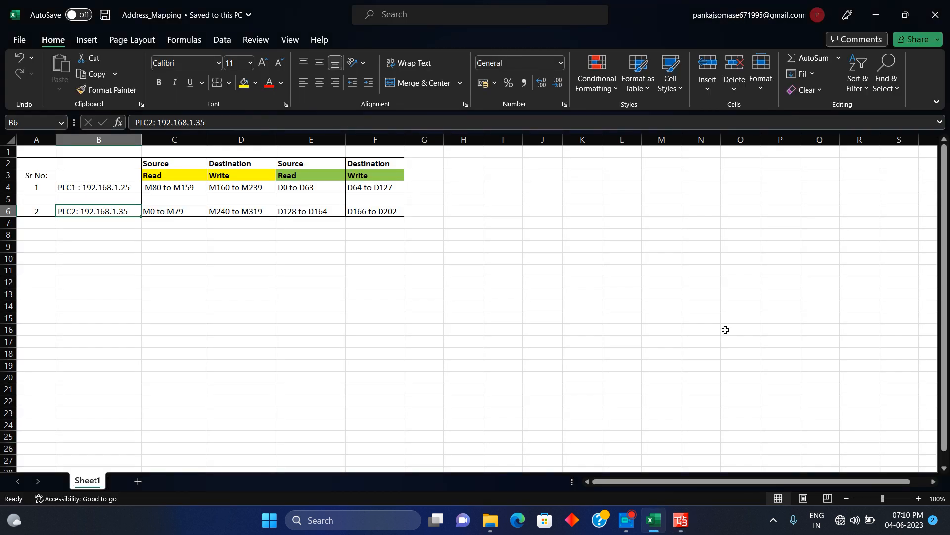
key(alt+Tab)
click(743, 177)
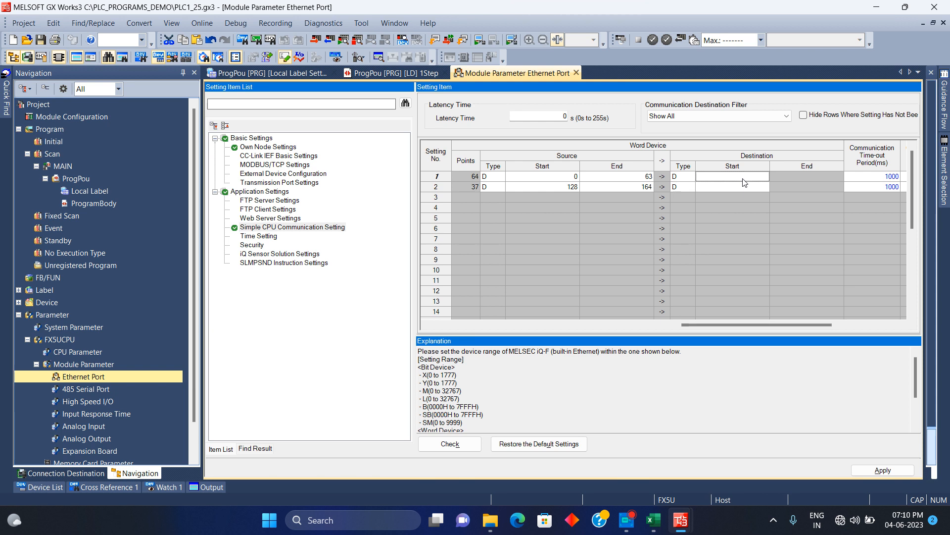
text(64)
click(789, 206)
Set the destination word device start of setting No. 2 to 166, following the mapping in Excel
click(751, 183)
key(alt+Tab)
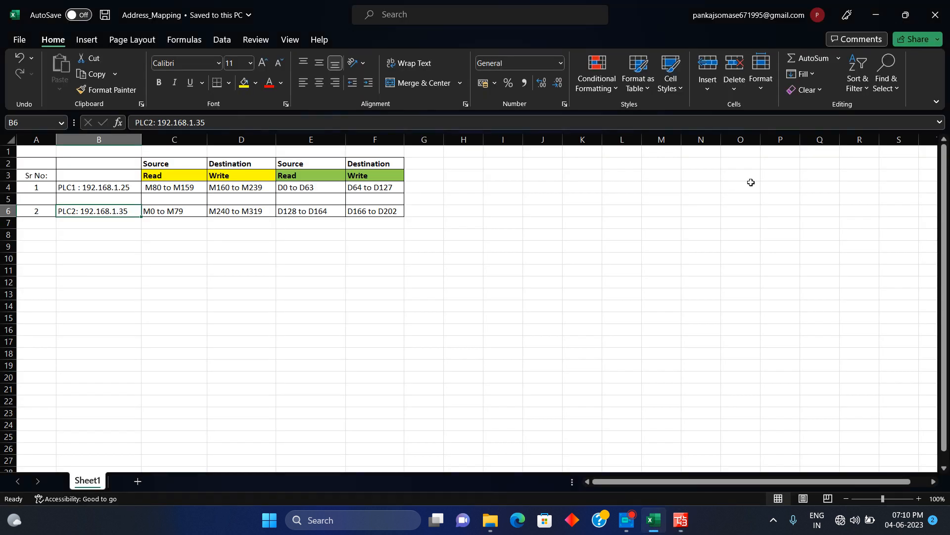
key(alt+Tab)
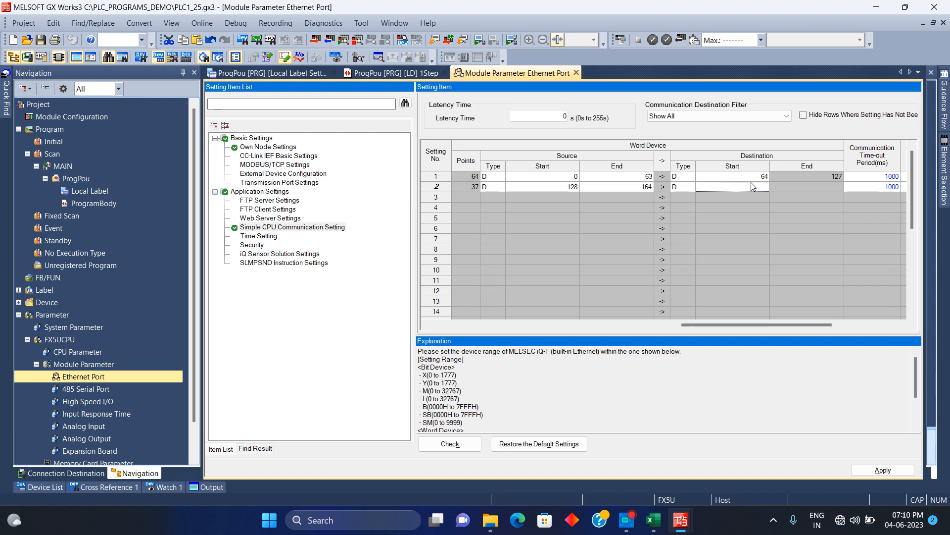
text(166)
key(Tab)
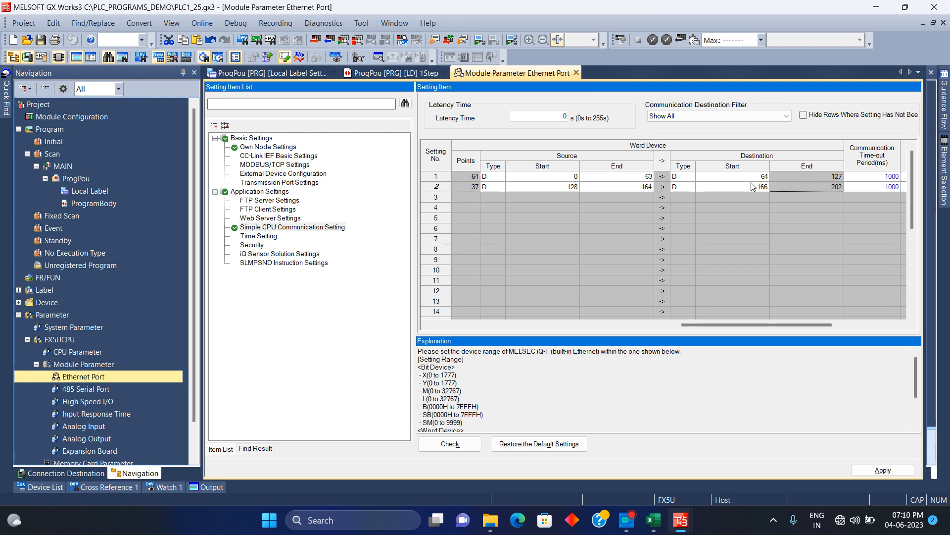
Review the communication patterns, IP addresses and bit device ranges of both settings, widening the communication source and destination columns to read the full addresses
drag(728, 326, 535, 340)
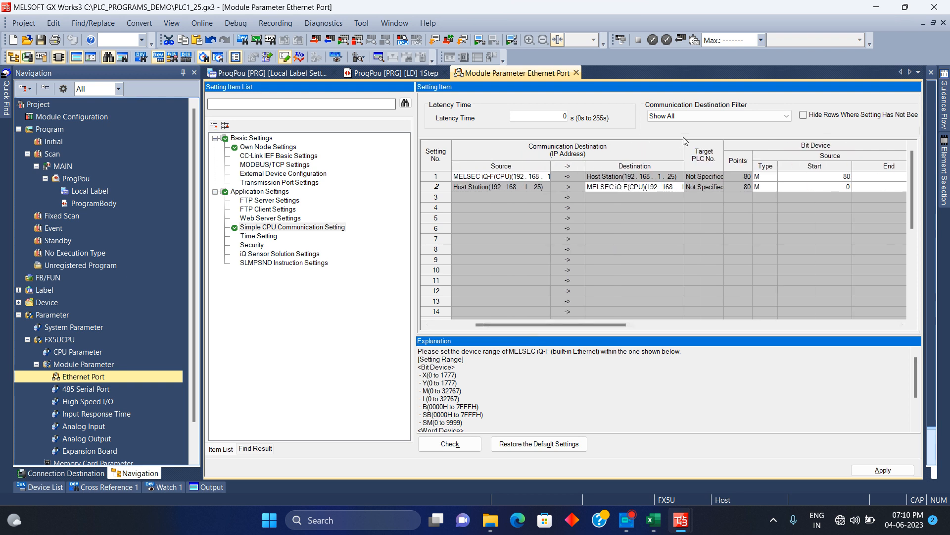
drag(686, 144, 721, 144)
drag(537, 325, 461, 330)
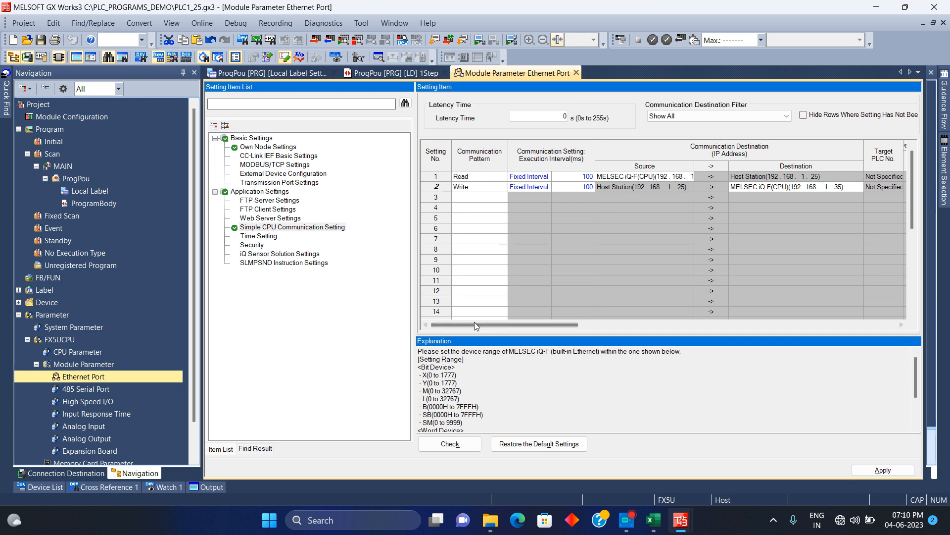
drag(474, 322, 491, 322)
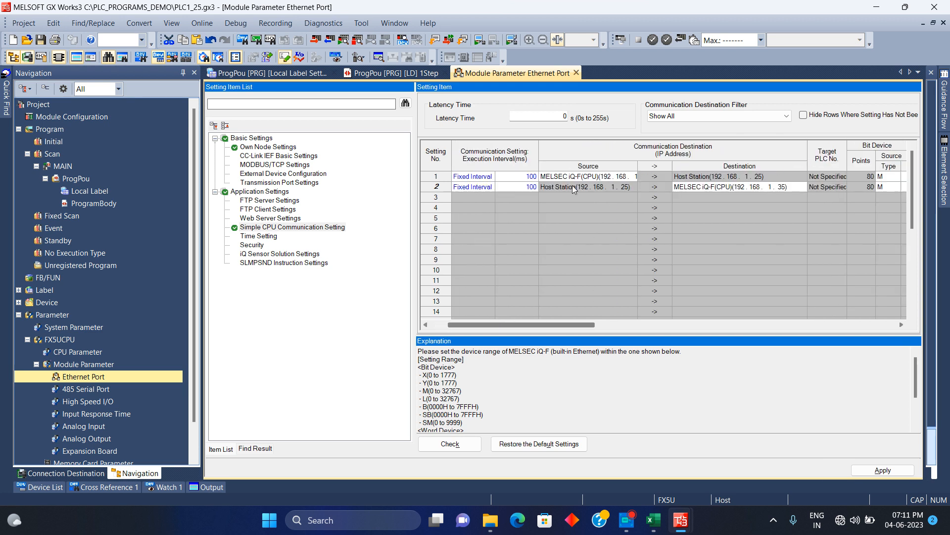
drag(638, 164, 659, 164)
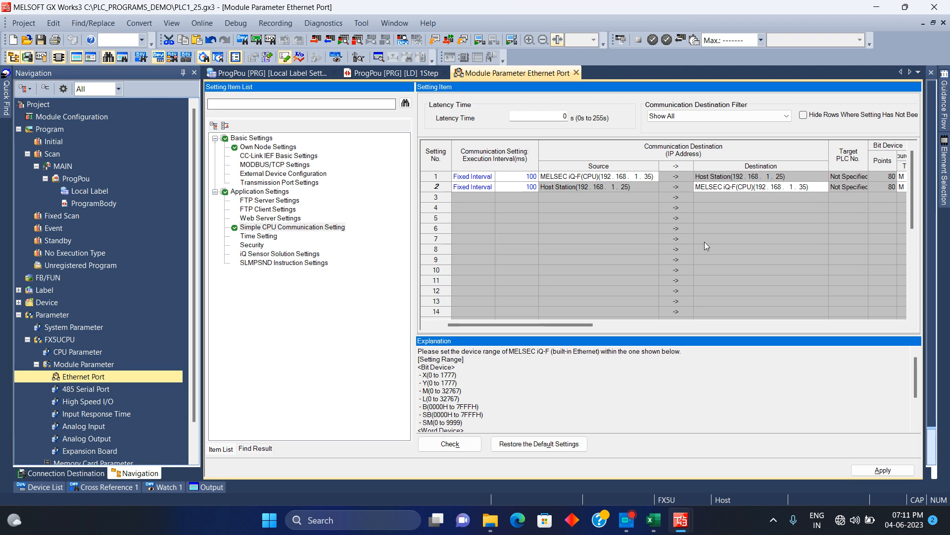
drag(569, 322, 662, 327)
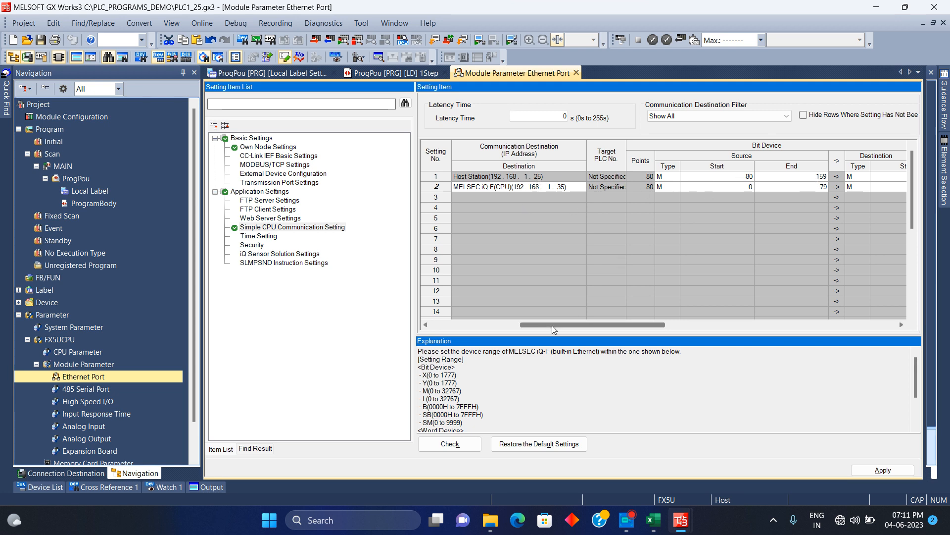
drag(552, 326, 607, 321)
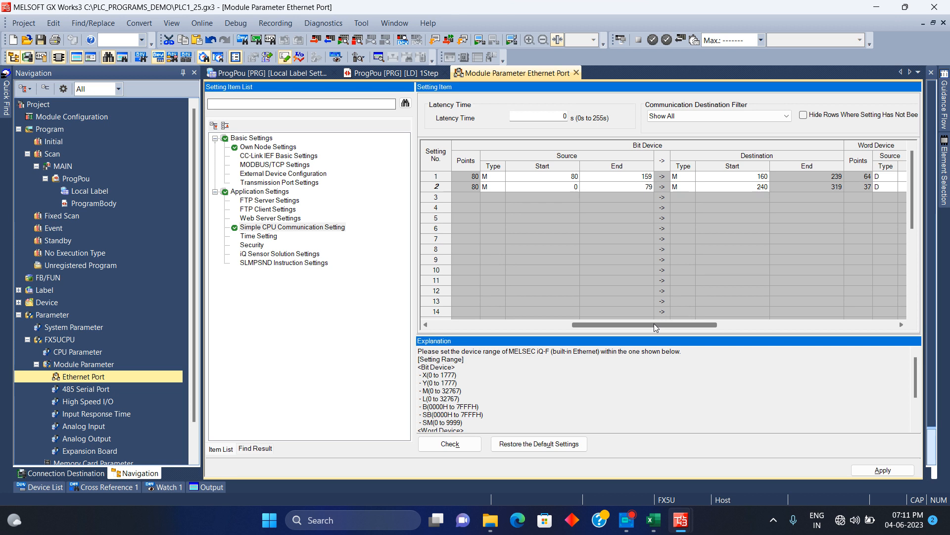
drag(654, 325, 617, 322)
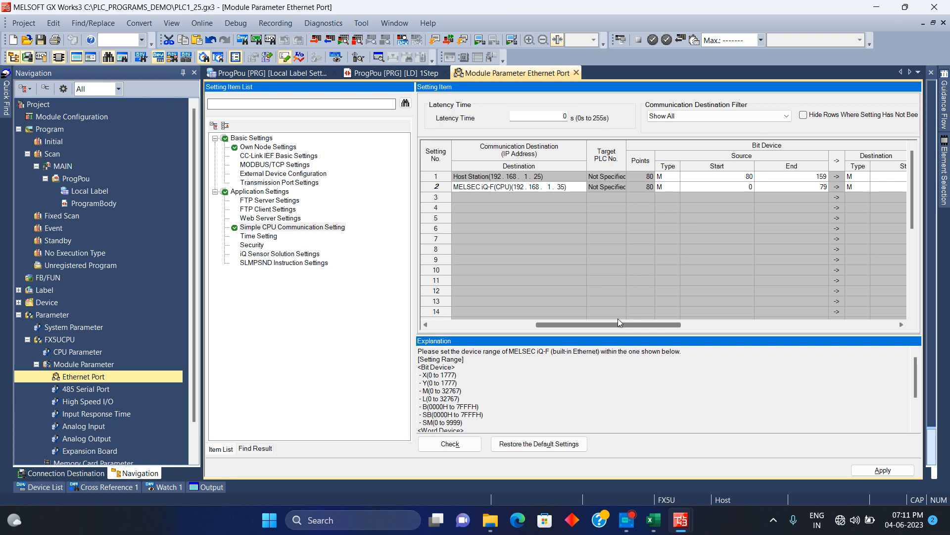
drag(618, 322, 508, 328)
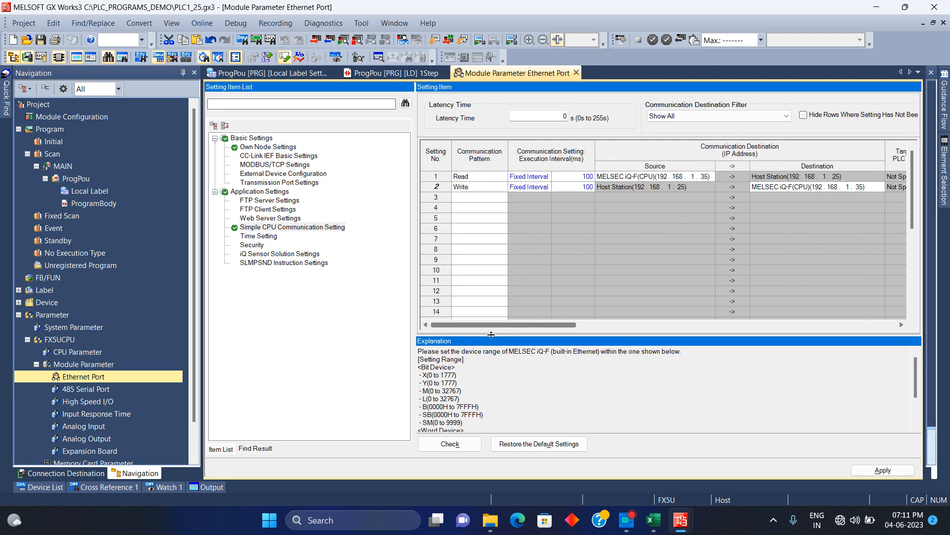
click(628, 520)
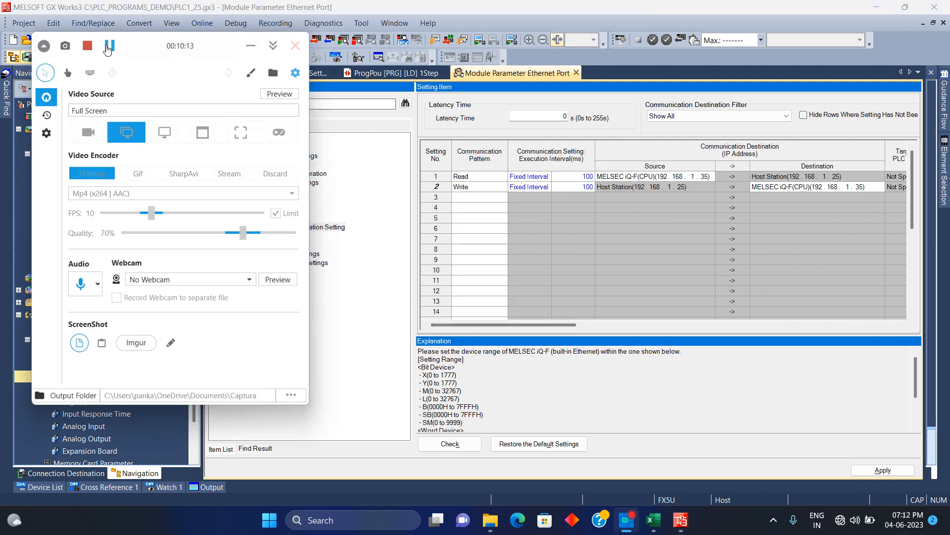
Switch to the PLC2_35 project and set Simple CPU Communication to Use in the Ethernet port application settings
click(250, 45)
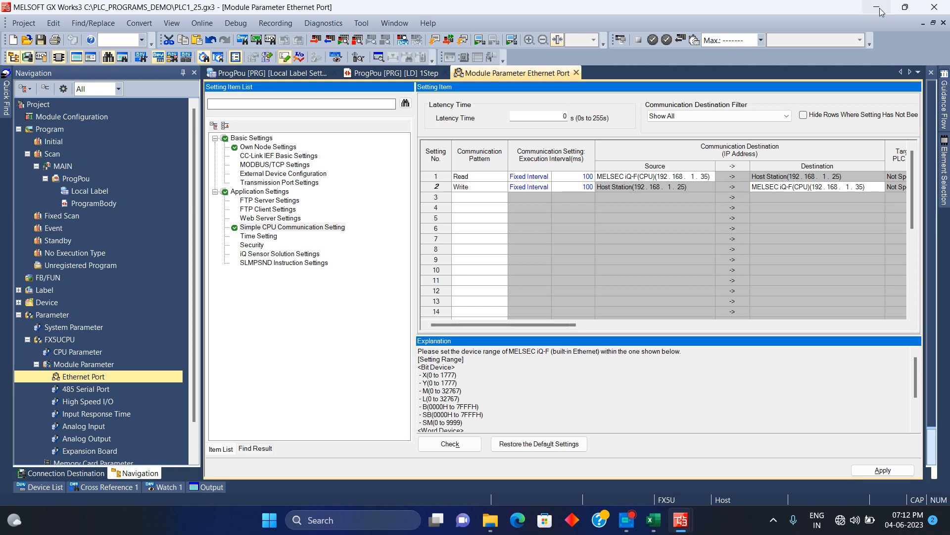
mouse_move(681, 520)
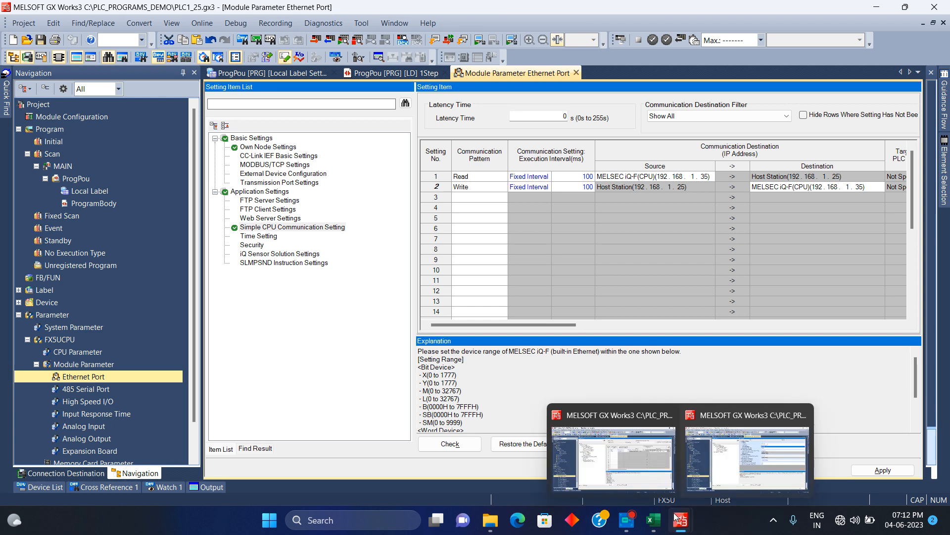
click(711, 468)
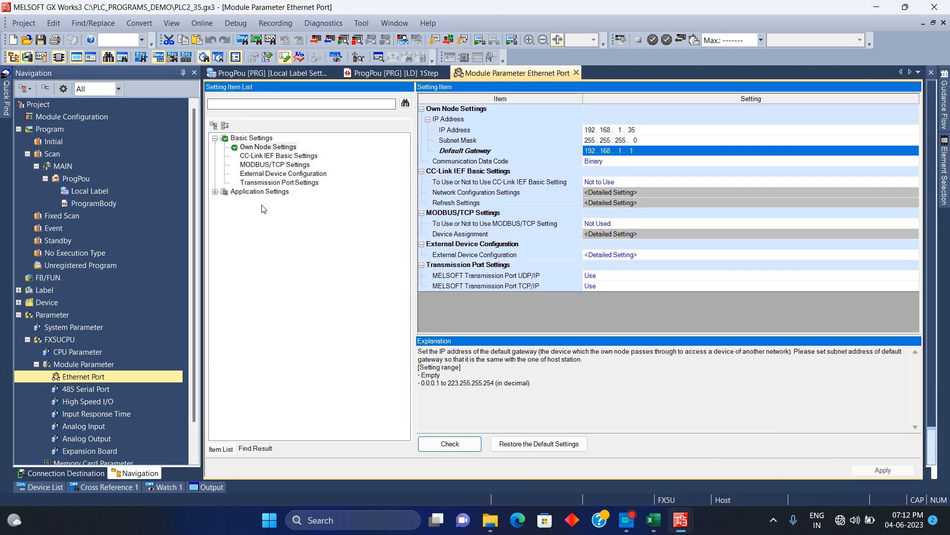
click(214, 192)
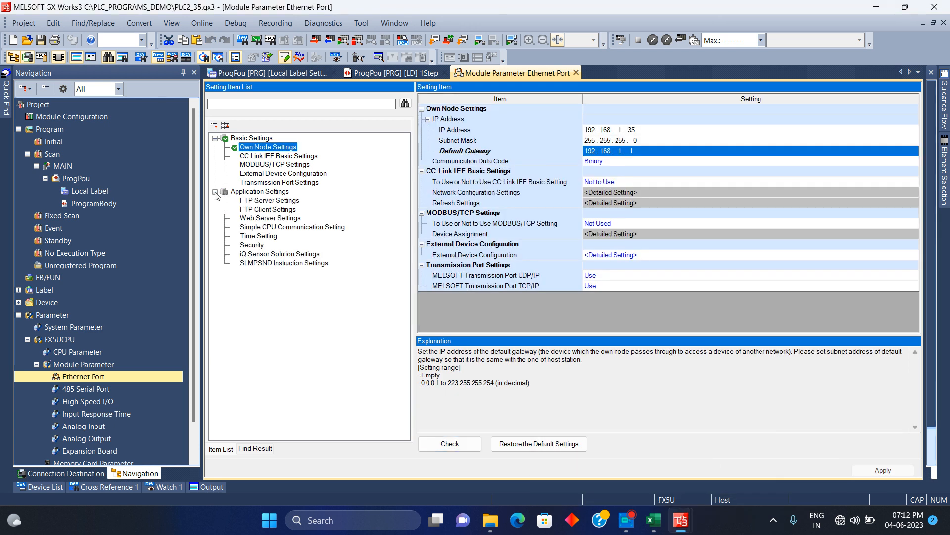
click(261, 228)
click(645, 118)
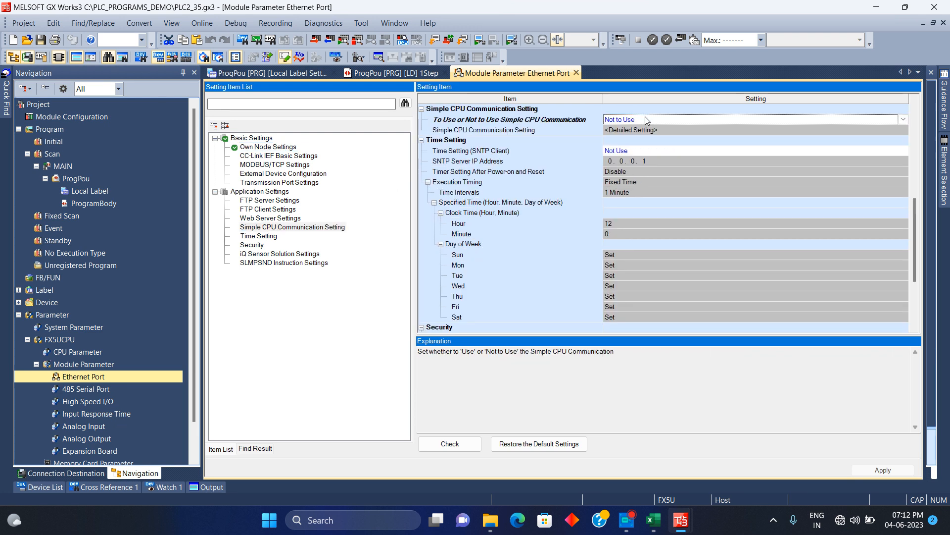
click(904, 120)
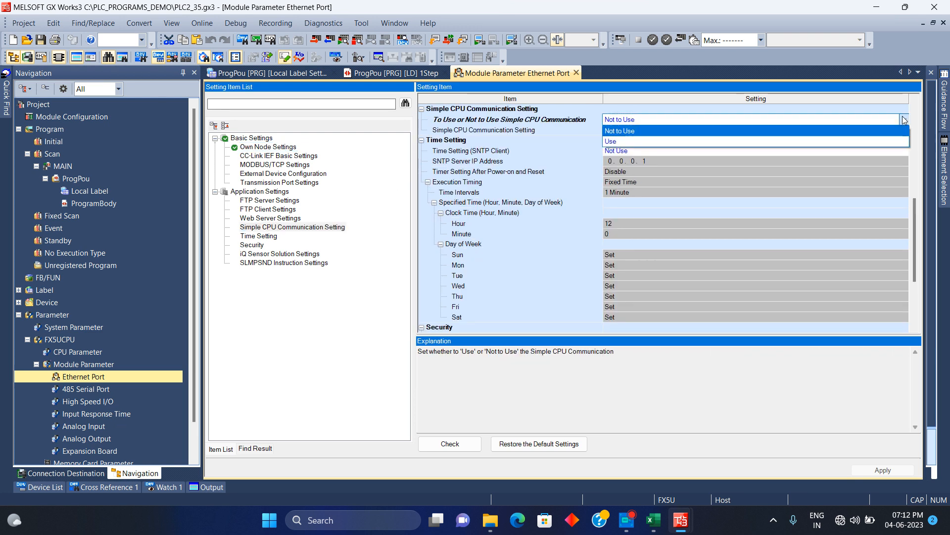
click(810, 143)
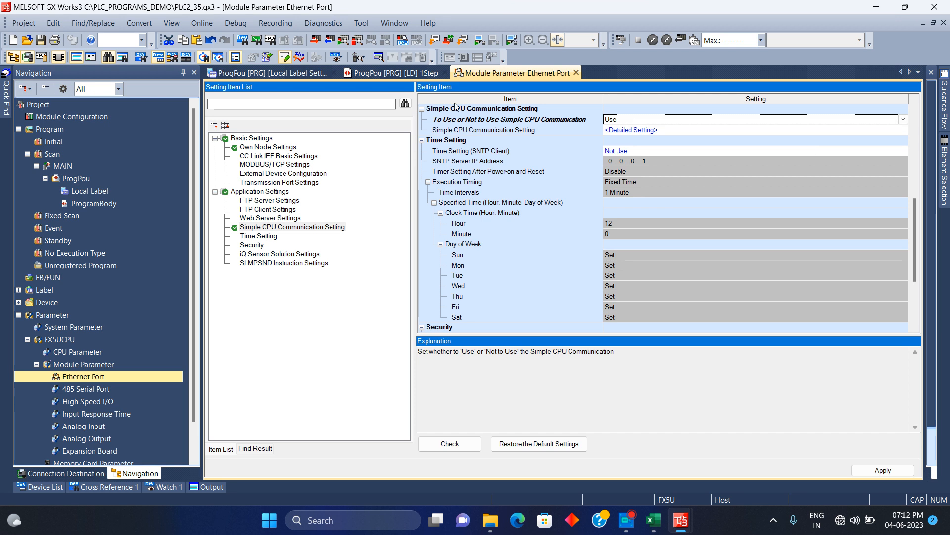
Open the Simple CPU Communication detailed settings and set the communication pattern to Read for setting No. 1 and Write for No. 2
double_click(696, 130)
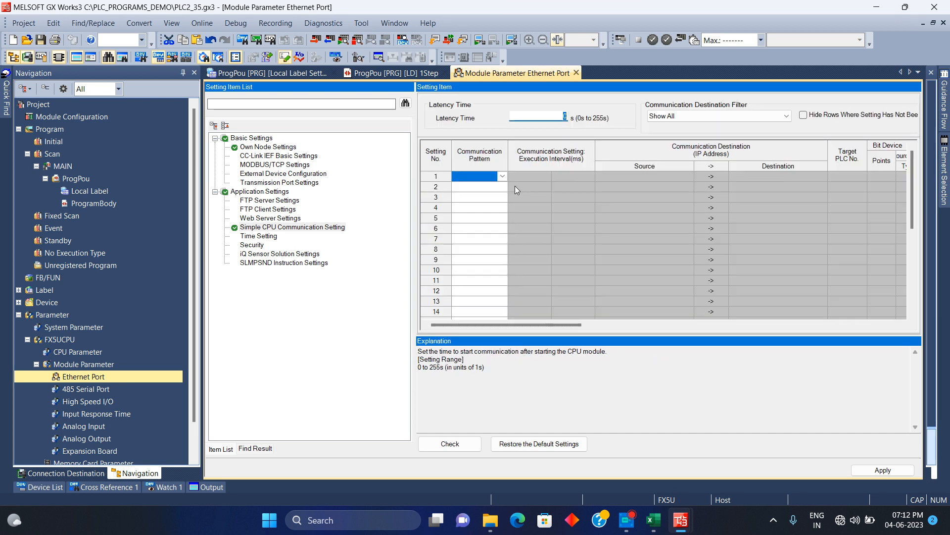
click(502, 177)
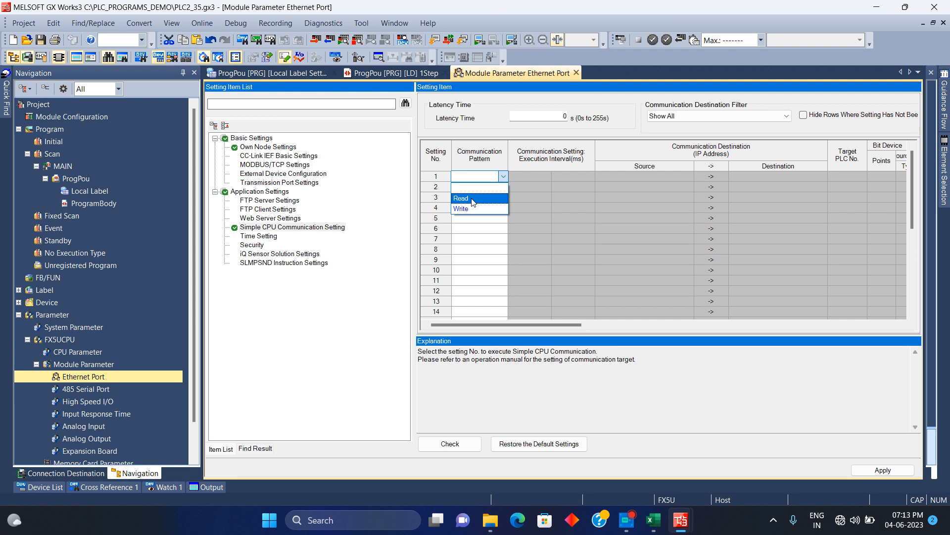
click(489, 198)
click(496, 187)
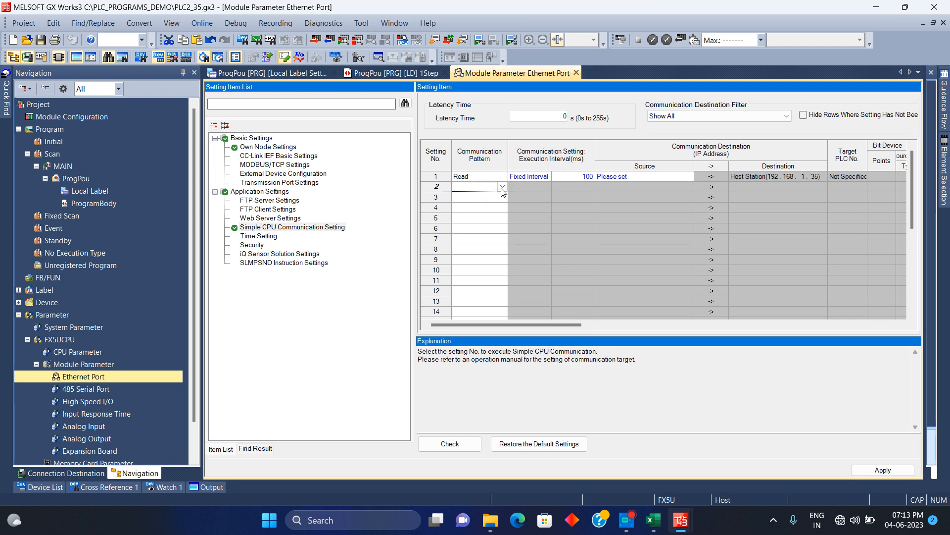
click(503, 186)
click(469, 216)
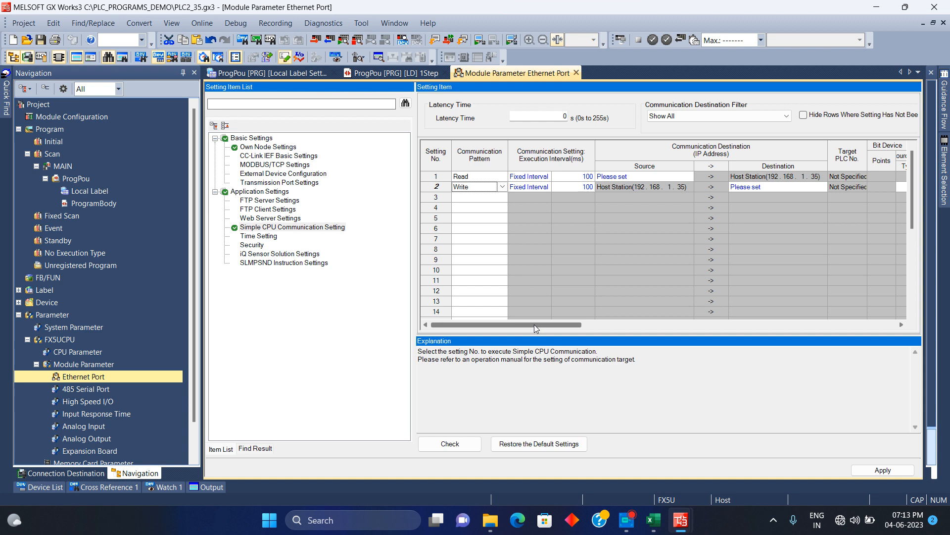
Set the communication source of setting No. 1 to device type MELSEC iQ-F (built-in Ethernet) with IP address 192.168.1.25
drag(533, 324, 557, 329)
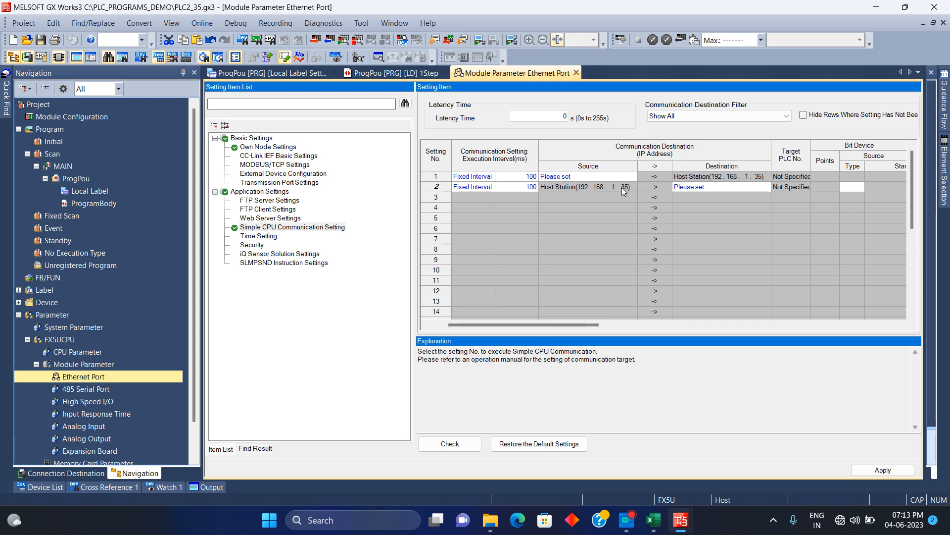
click(630, 177)
click(631, 176)
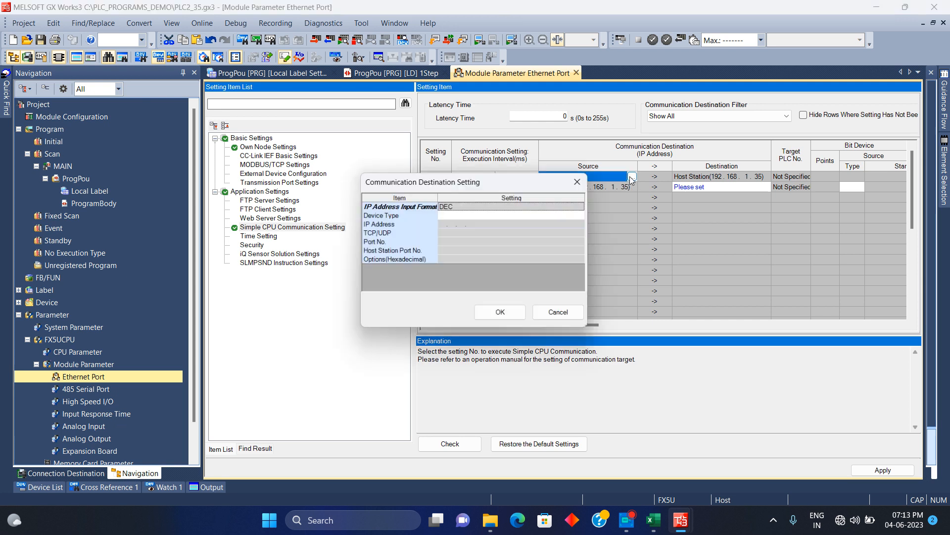
click(444, 217)
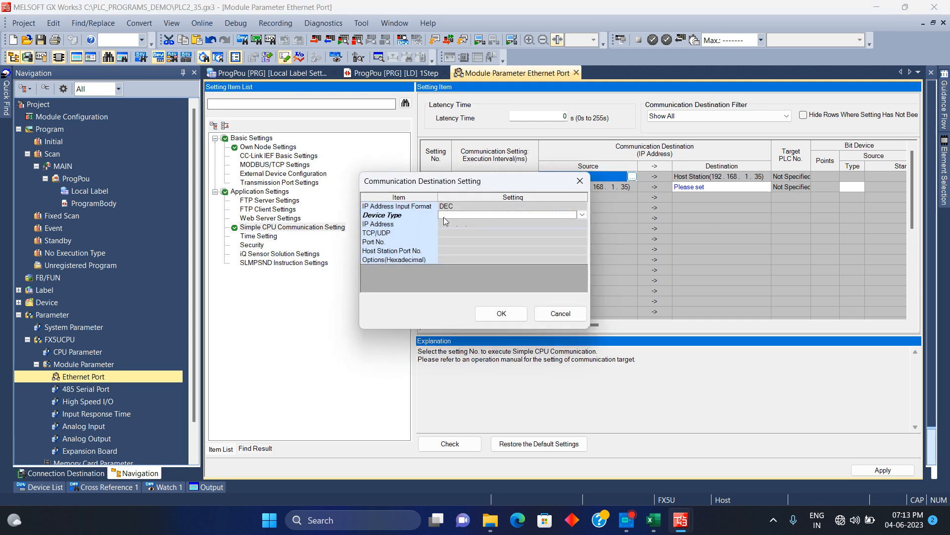
click(582, 215)
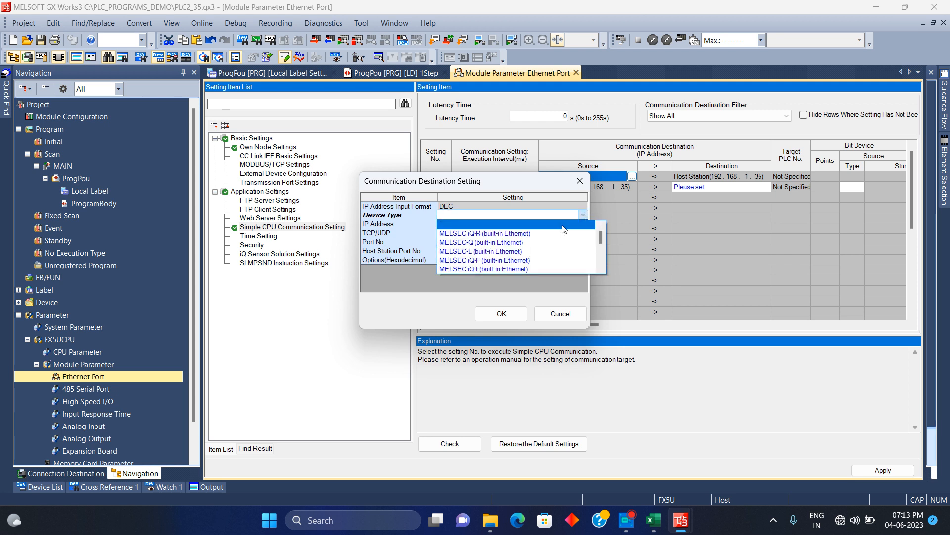
click(512, 260)
click(442, 224)
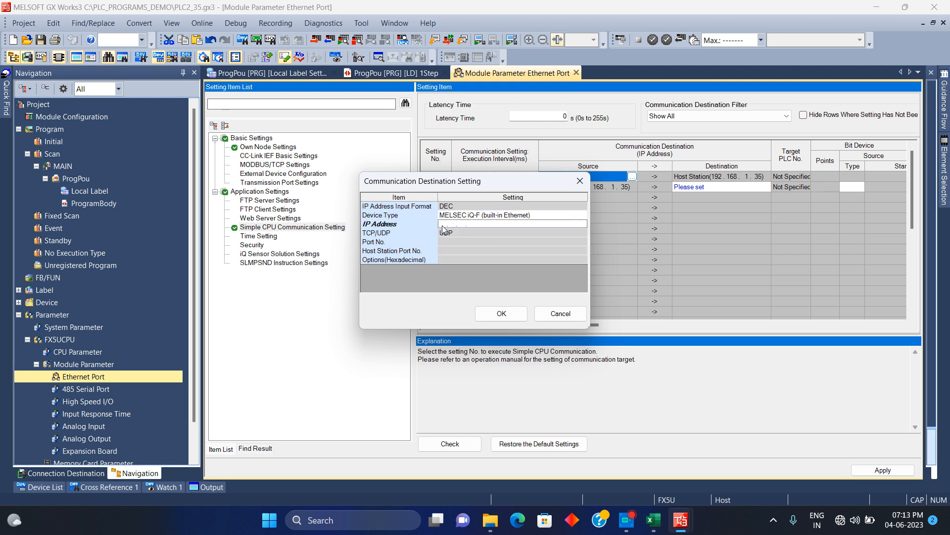
text(192 . 168 . 1 . 2)
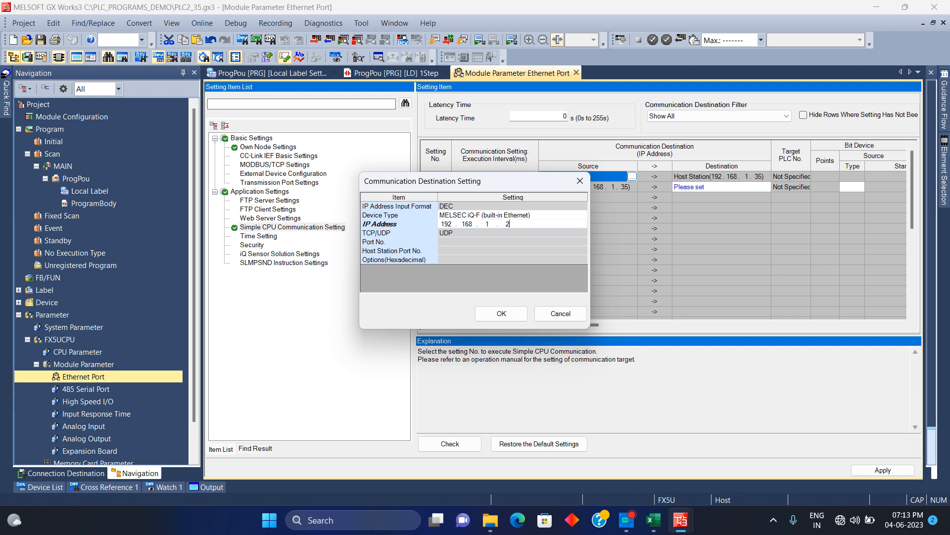
text(5)
click(501, 312)
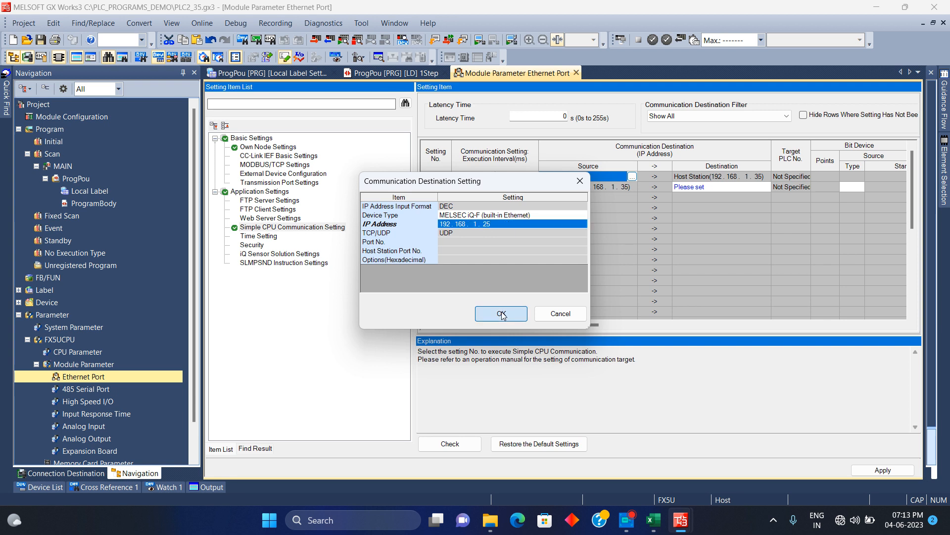
Set the communication destination of setting No. 2 to device type MELSEC iQ-F (built-in Ethernet) with IP address 192.168.1.35
click(753, 186)
click(766, 188)
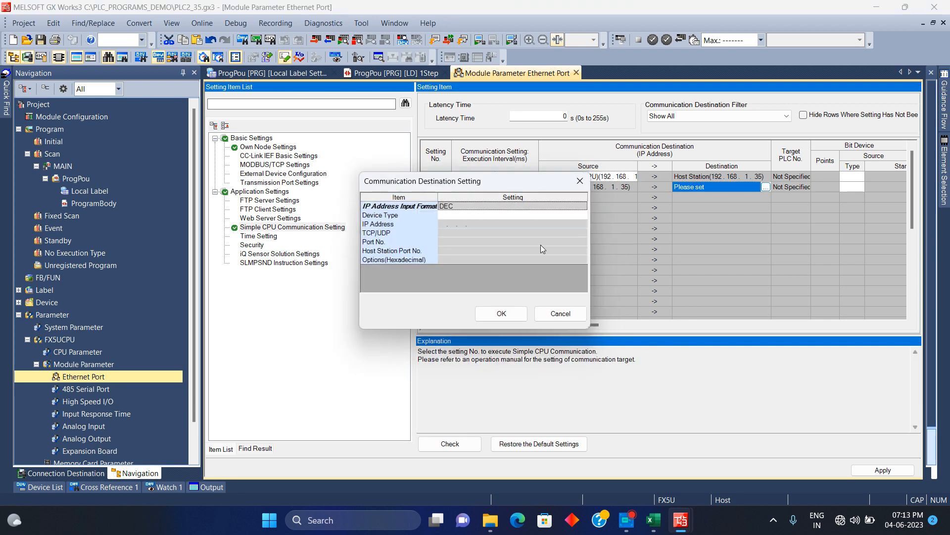
click(446, 216)
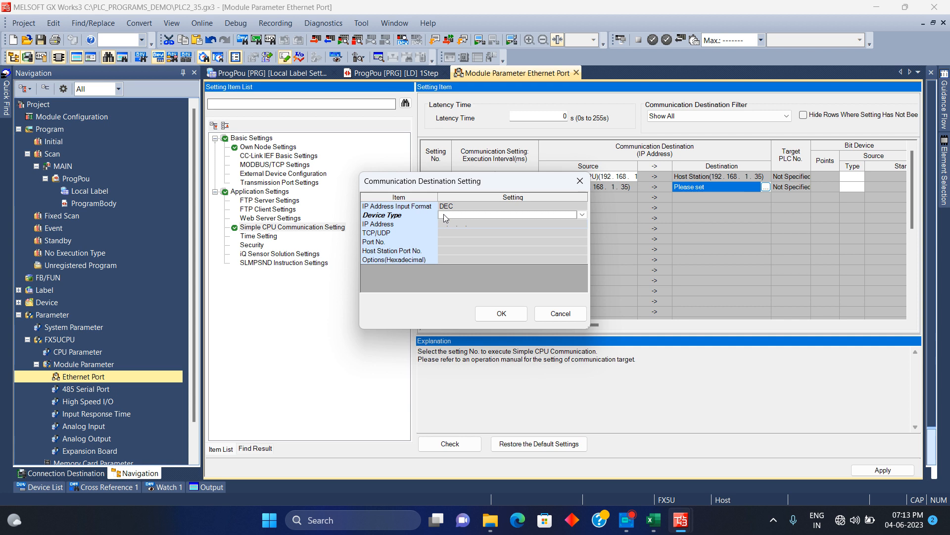
click(583, 215)
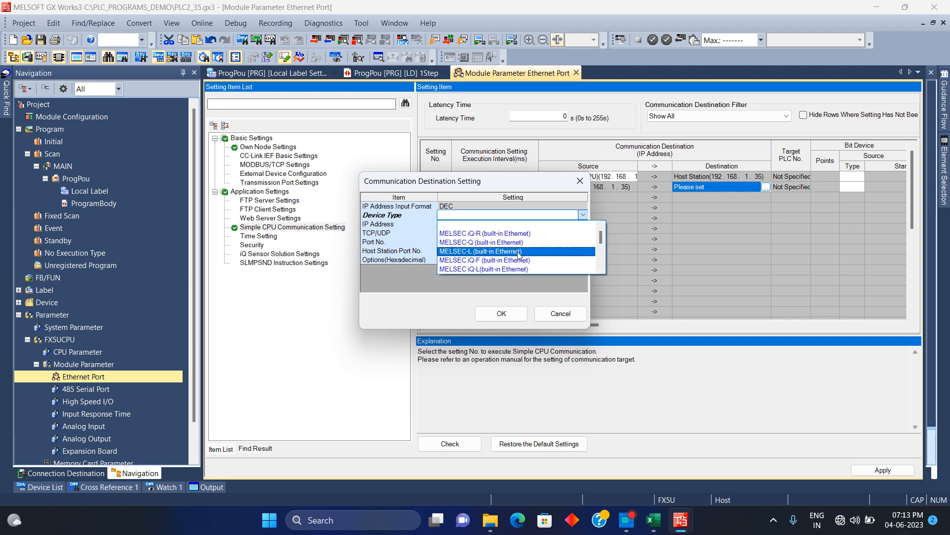
click(506, 262)
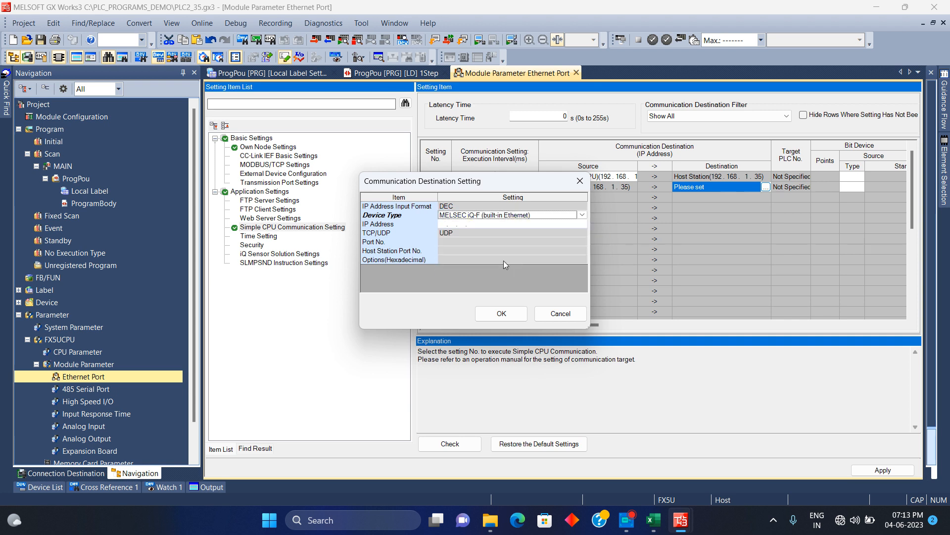
click(443, 227)
text(192 . )
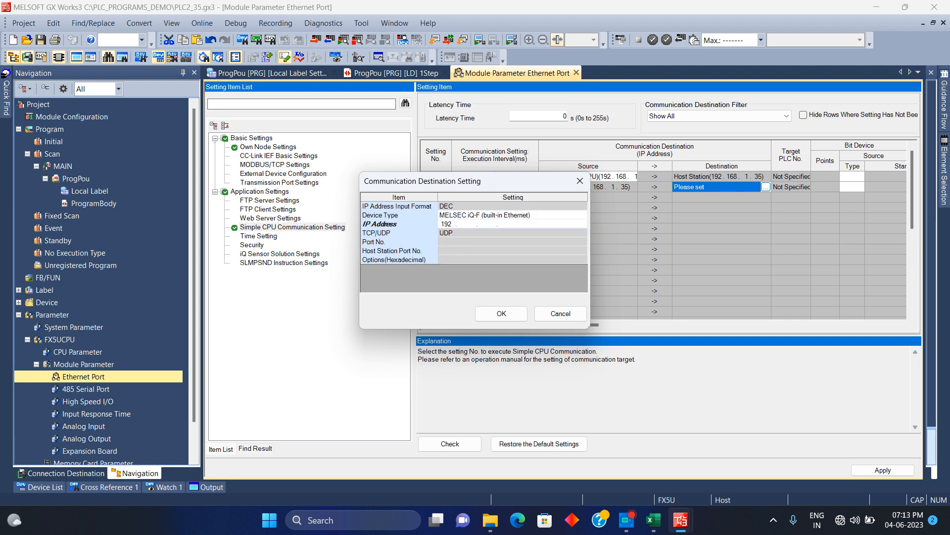
text(168)
text(1 . 35)
click(498, 311)
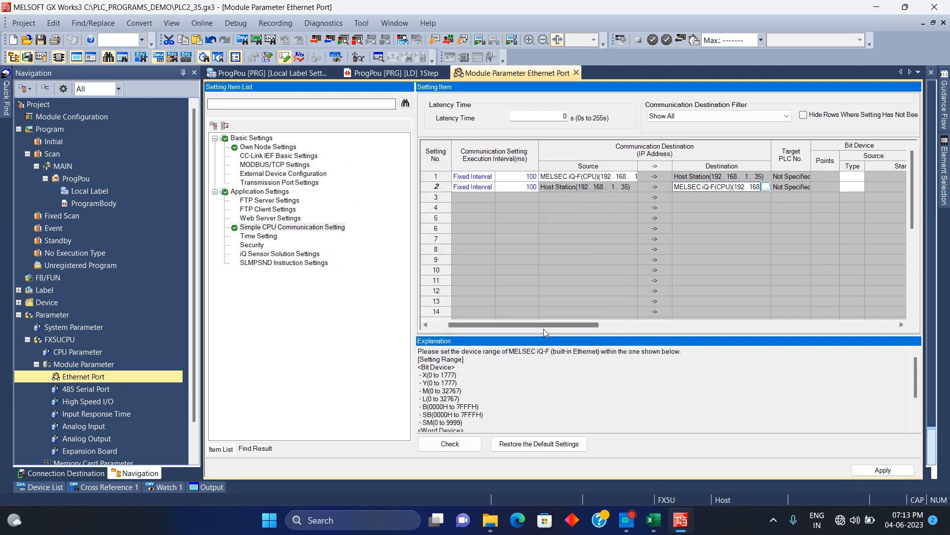
Widen the communication destination column to read the full IP address of setting No. 2
drag(545, 327, 559, 326)
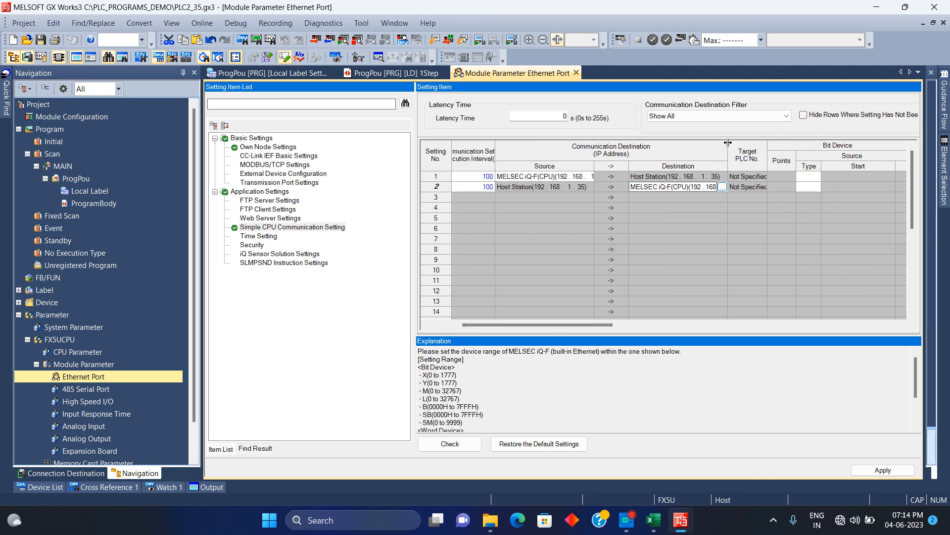
drag(728, 141, 748, 142)
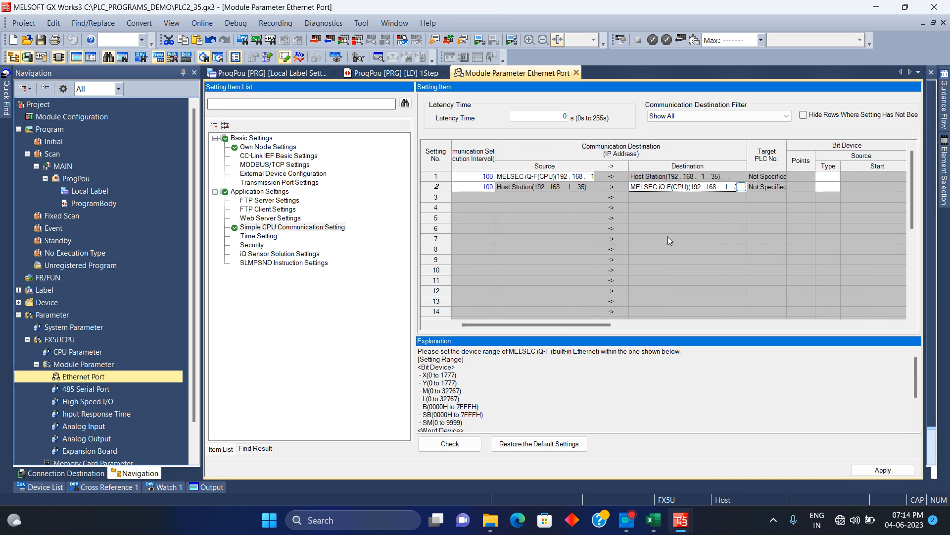
click(726, 209)
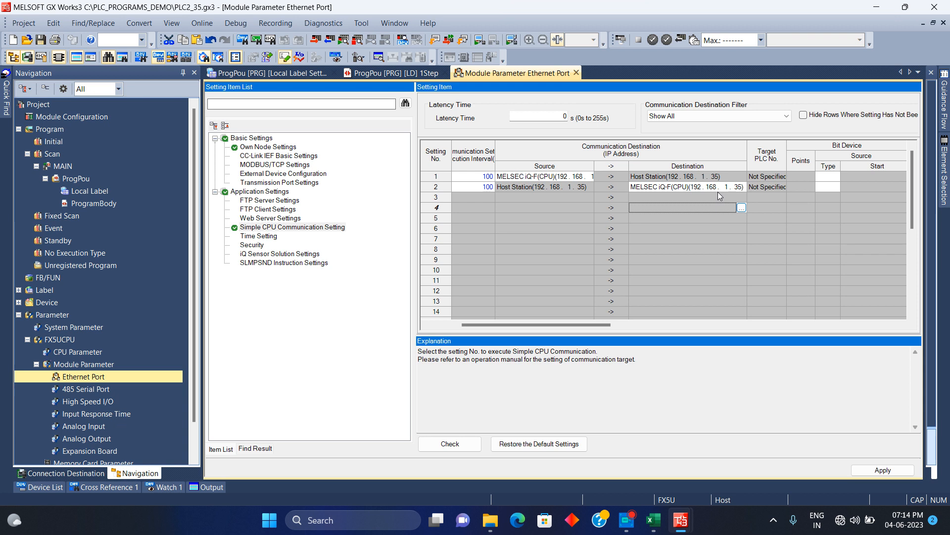
Check the address mapping in Excel and set the source bit device type of setting No. 1 to M
drag(562, 321, 604, 325)
scroll(693, 240, left, 3)
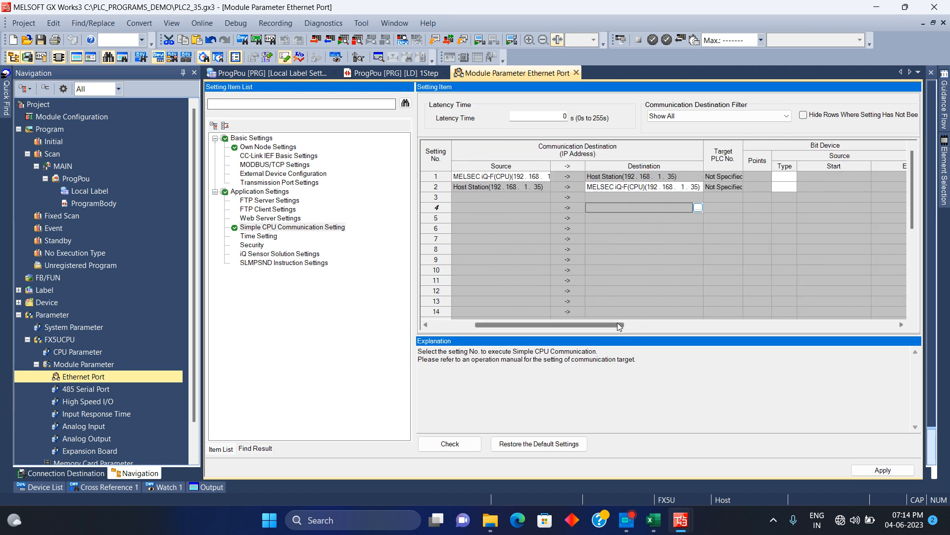
scroll(661, 328, right, 3)
scroll(681, 332, left, 1)
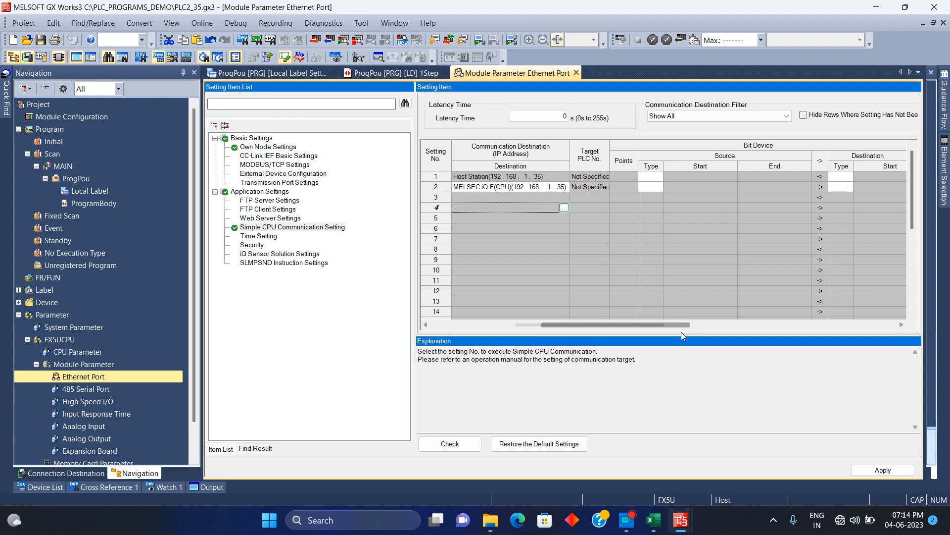
click(901, 324)
click(901, 325)
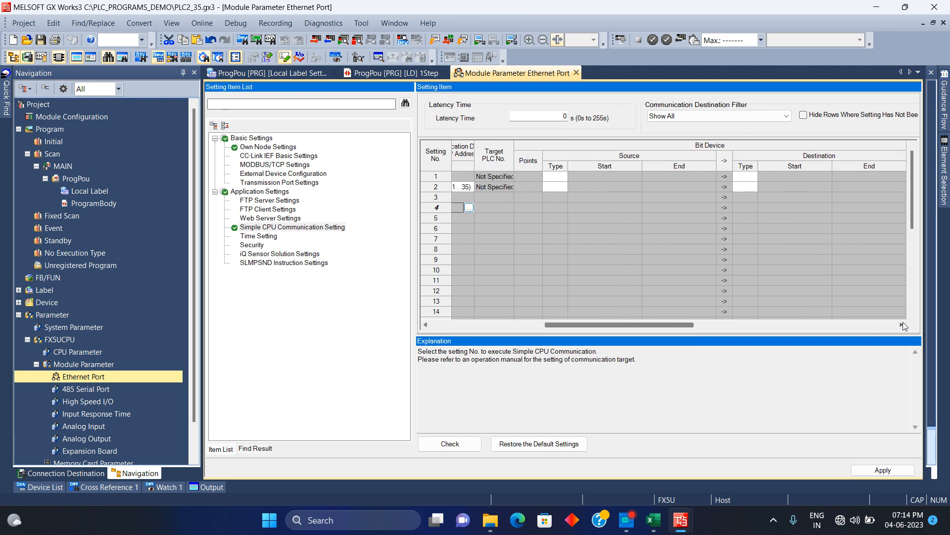
click(659, 520)
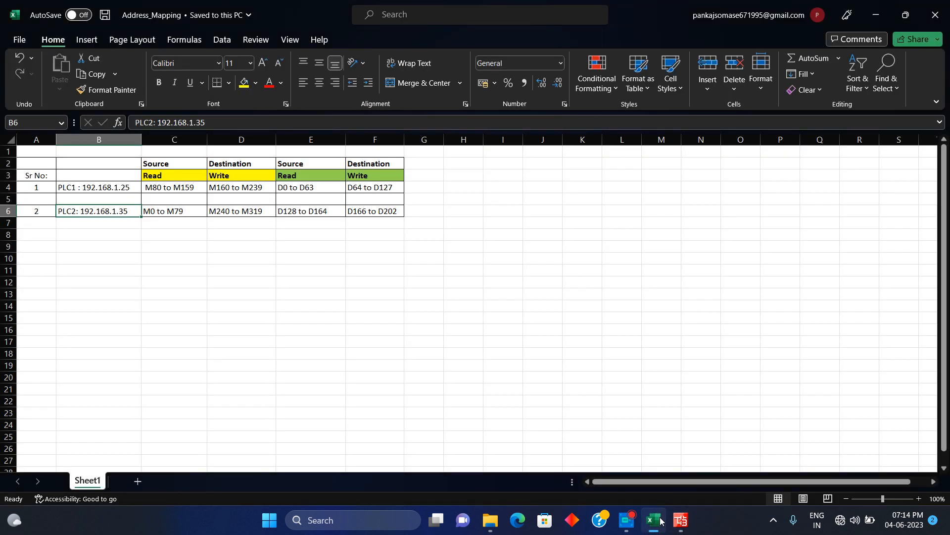
click(661, 520)
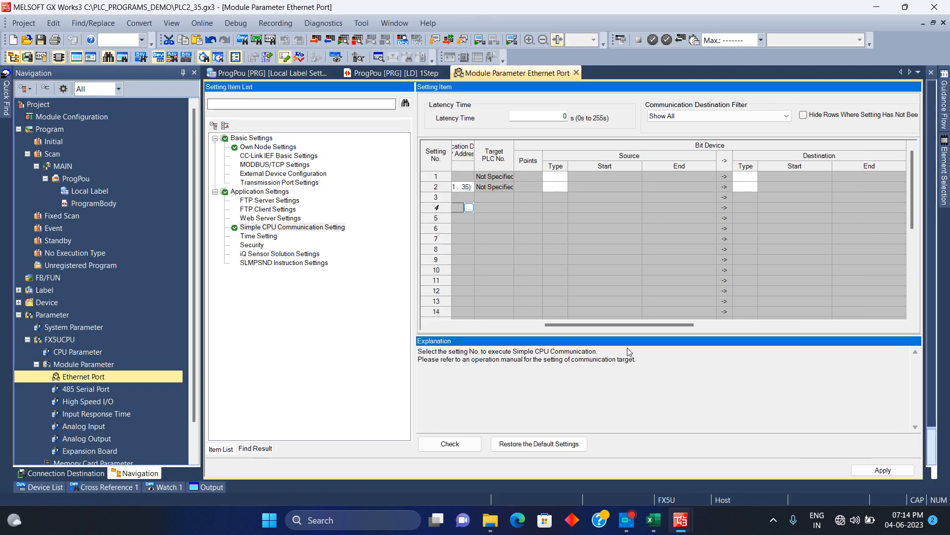
click(558, 177)
click(560, 178)
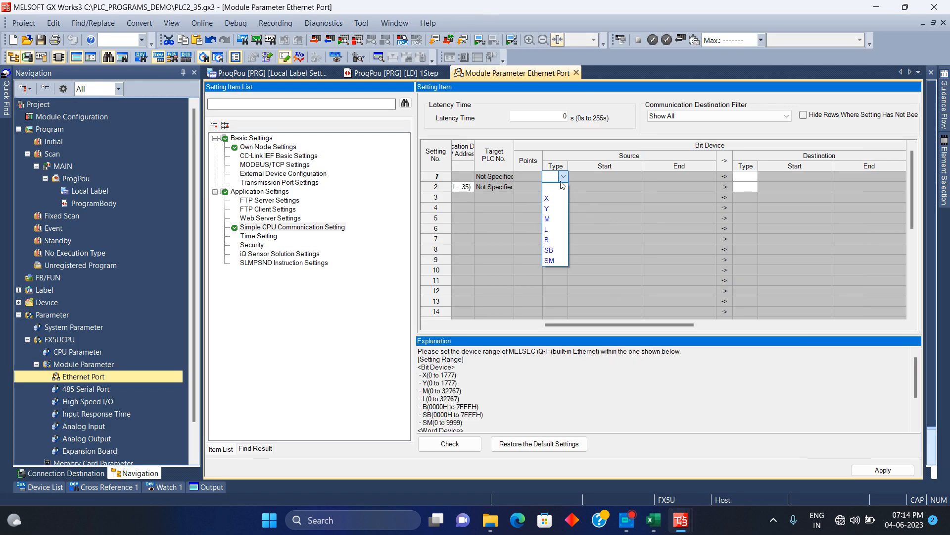
click(554, 221)
Set the source bit device range of setting No. 1 to start at 80 and end at 159
click(595, 177)
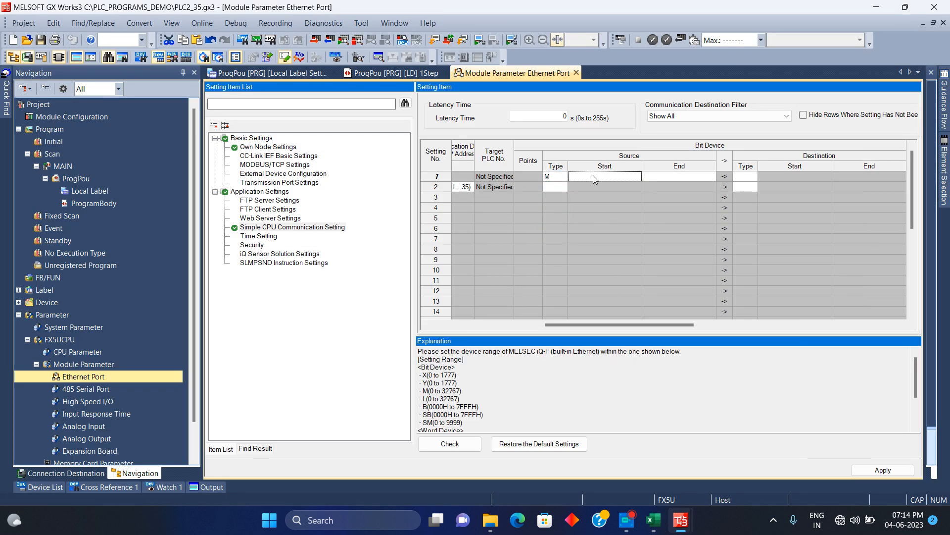
text(80)
click(683, 179)
text(159)
key(Return)
Set the source bit device of setting No. 2 to type M, start 0 and end 79, following the address mapping in Excel
click(555, 187)
click(563, 188)
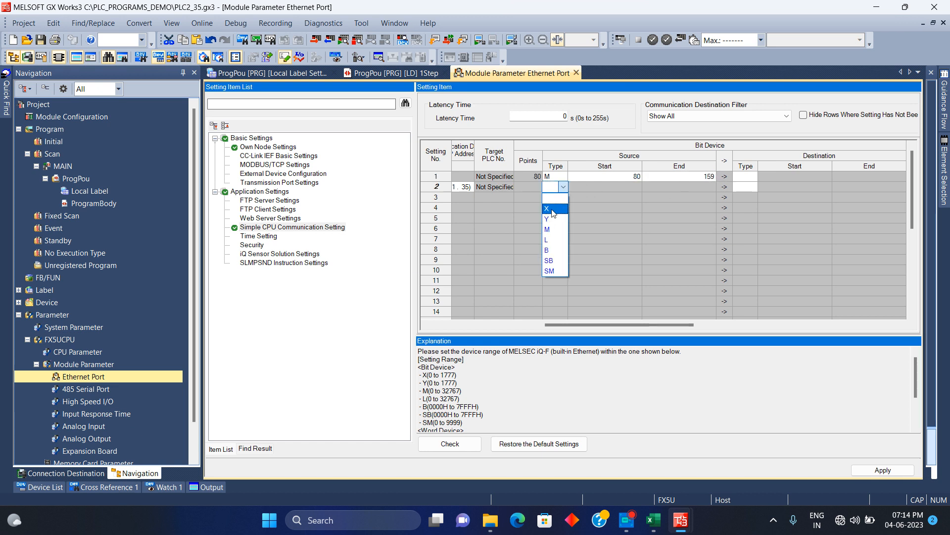
click(549, 230)
key(alt+Tab)
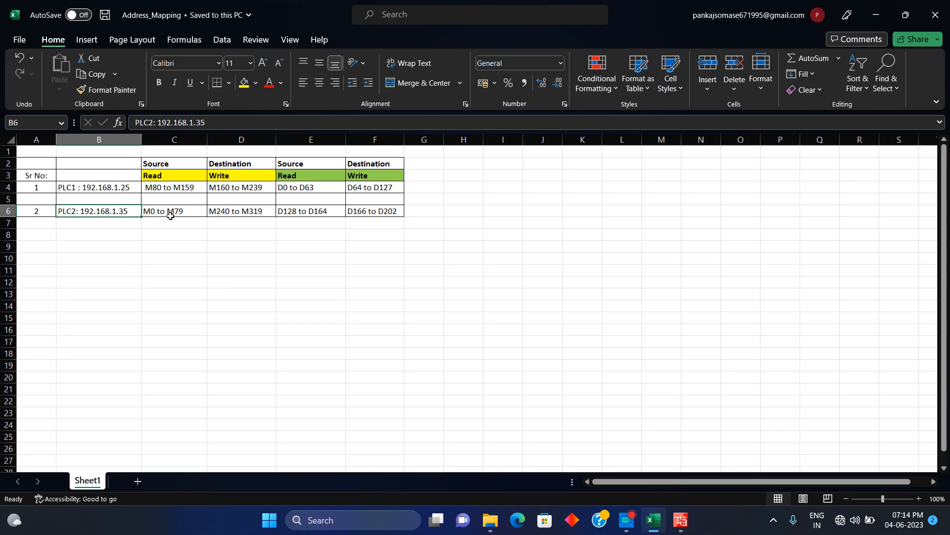
key(alt+Tab)
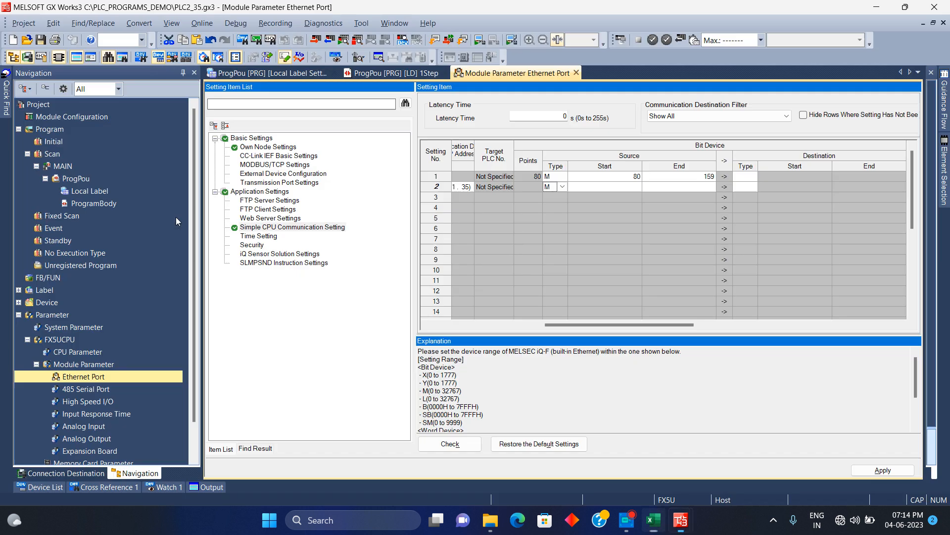
click(628, 184)
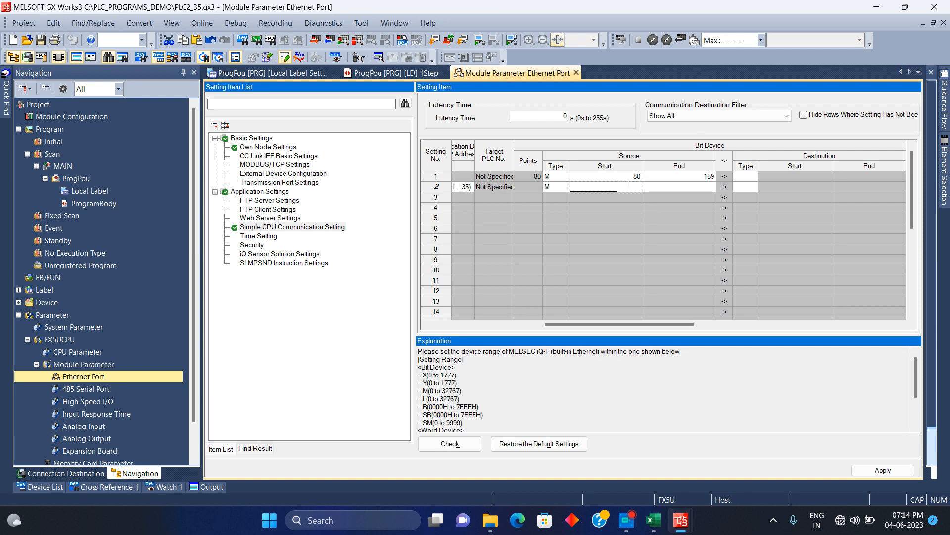
text(0)
click(673, 185)
text(79)
Check the Excel address mapping and set the destination bit device of setting No. 1 to type M with start 160
click(751, 178)
key(alt+Tab)
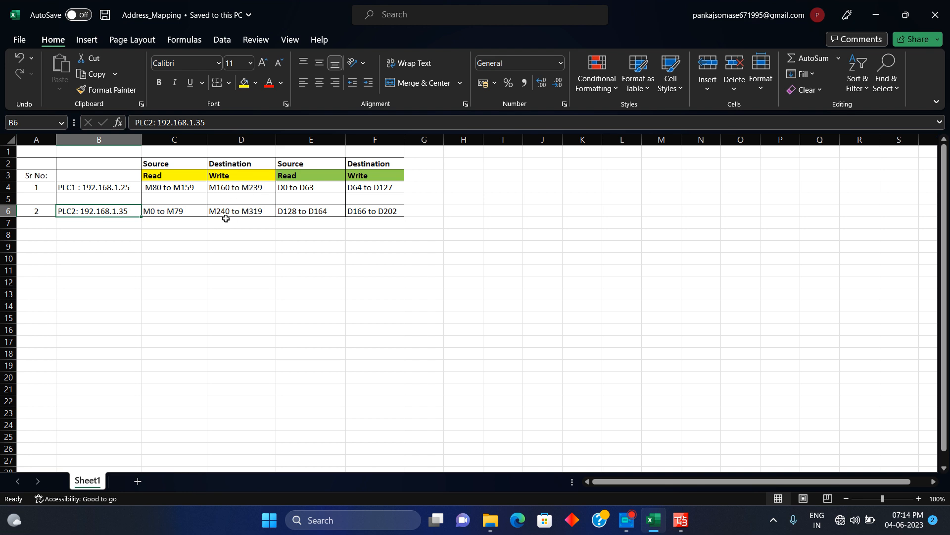
key(alt+Tab)
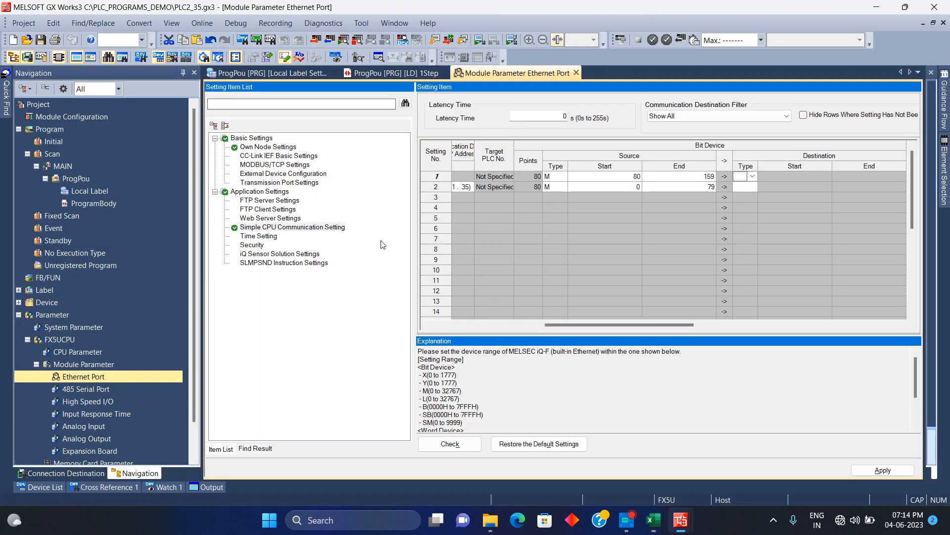
click(753, 176)
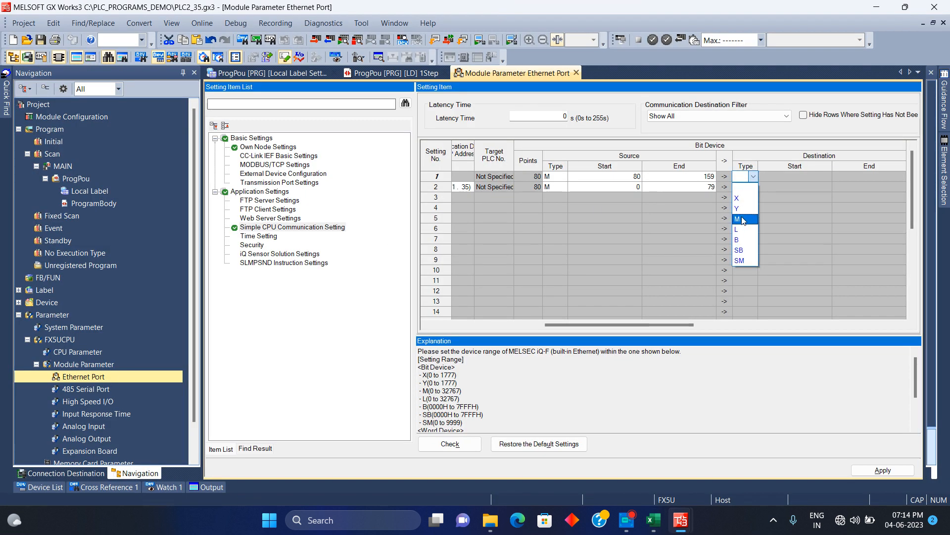
click(743, 219)
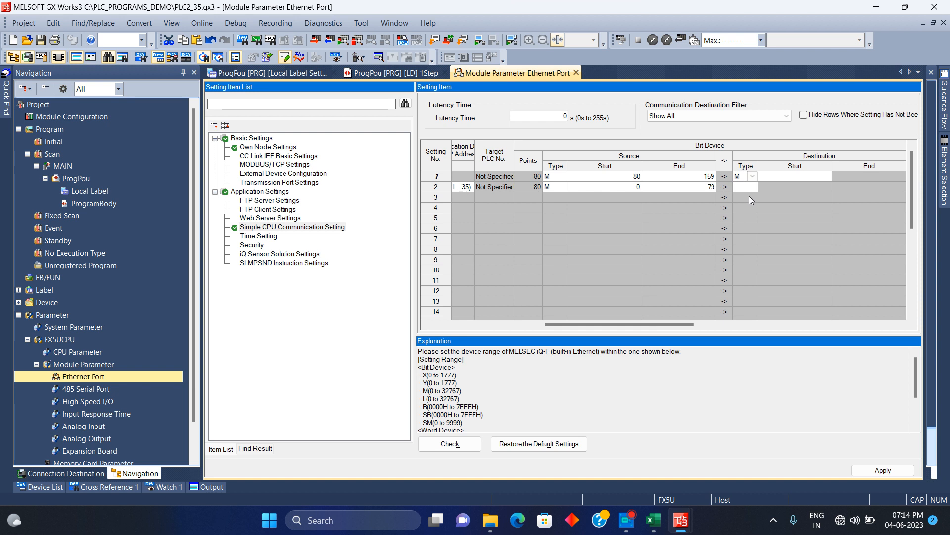
click(771, 179)
text(160)
click(861, 176)
Set the destination bit device of setting No. 2 to type M with start 240, checking it against the Excel mapping
click(750, 189)
click(752, 187)
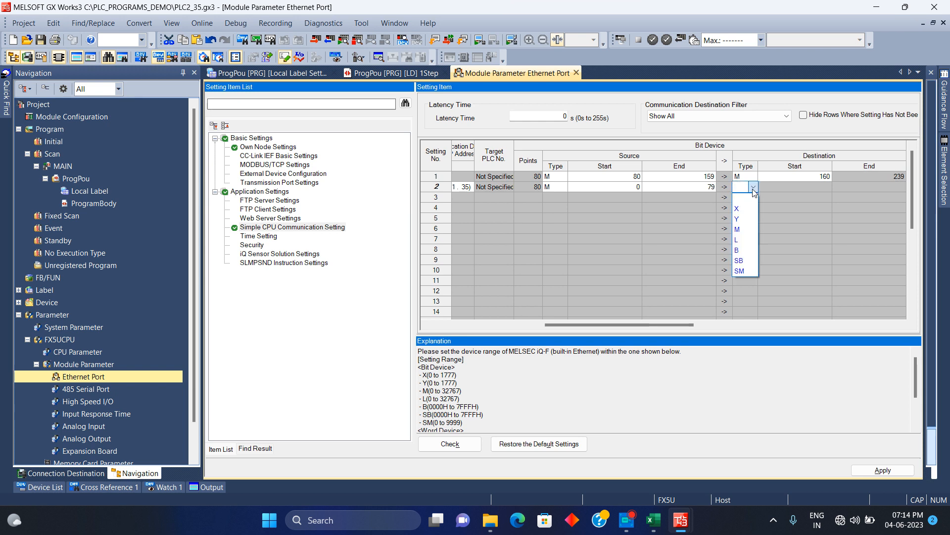
click(740, 229)
key(alt+Tab)
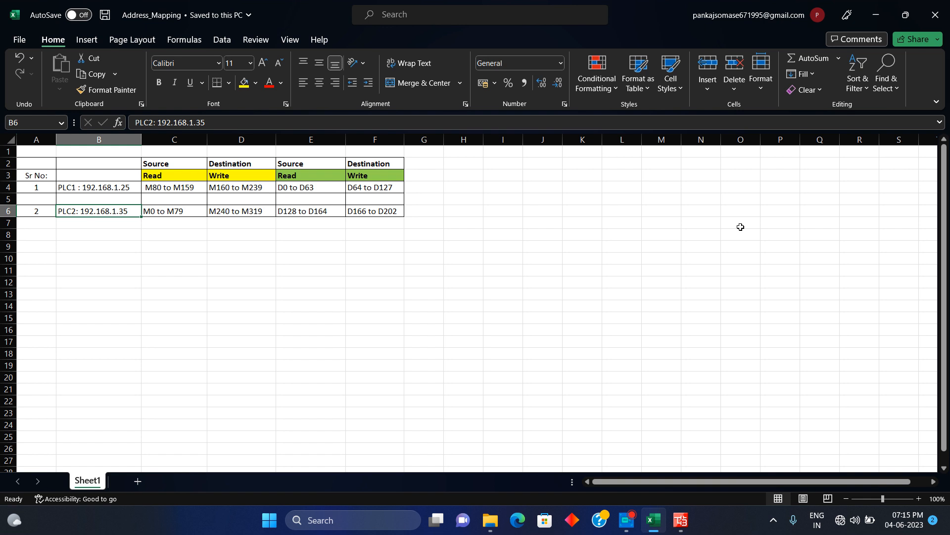
key(alt+Tab)
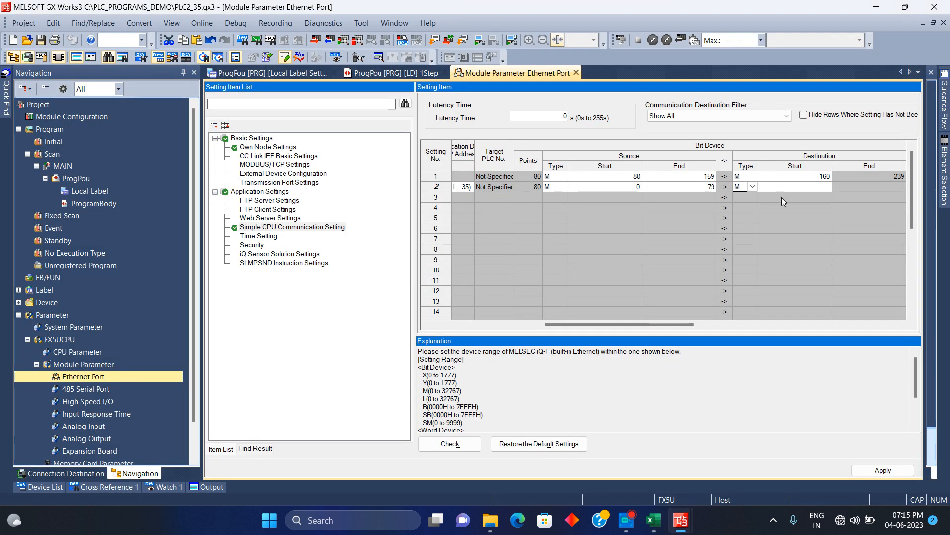
click(806, 185)
text(240)
key(alt+Tab)
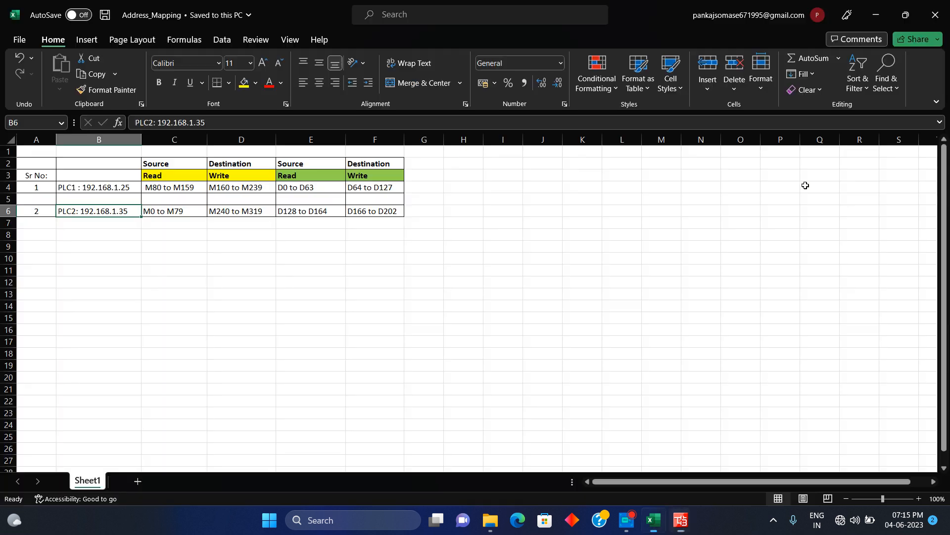
key(alt+Tab)
click(866, 187)
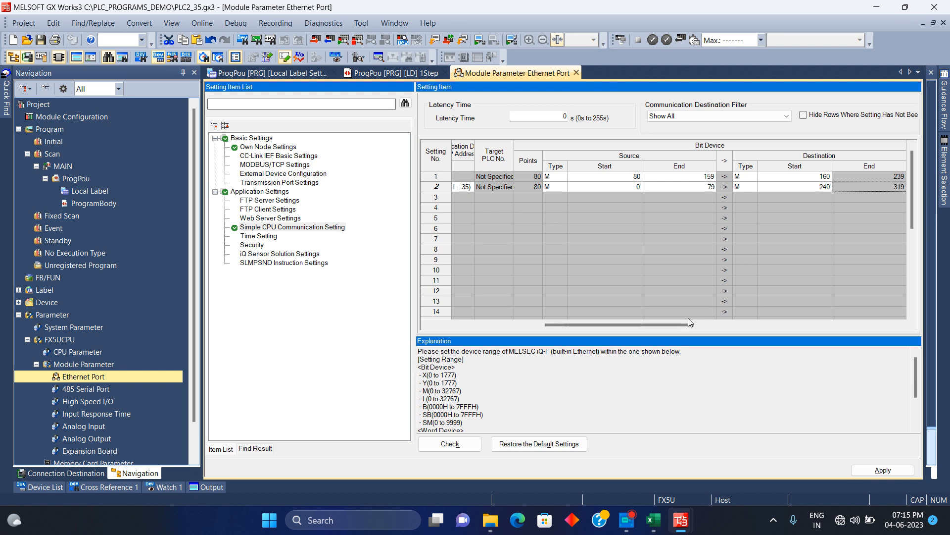
Set the source word device type of settings No. 1 and No. 2 to D
drag(682, 324, 781, 325)
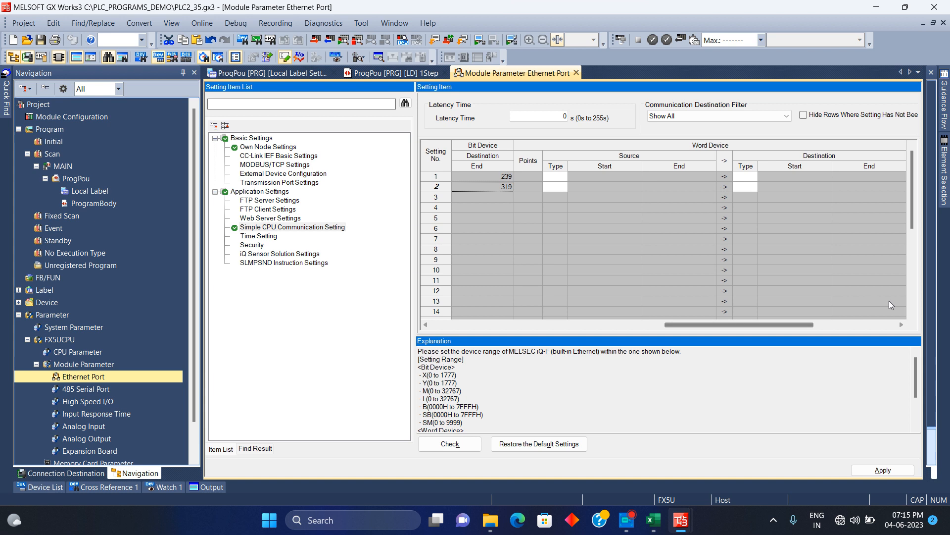
click(900, 325)
click(901, 325)
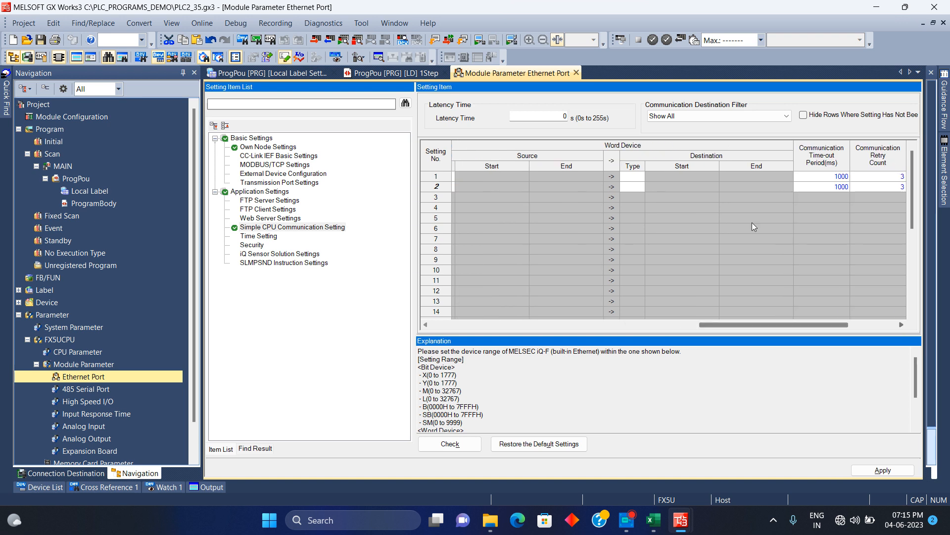
click(426, 324)
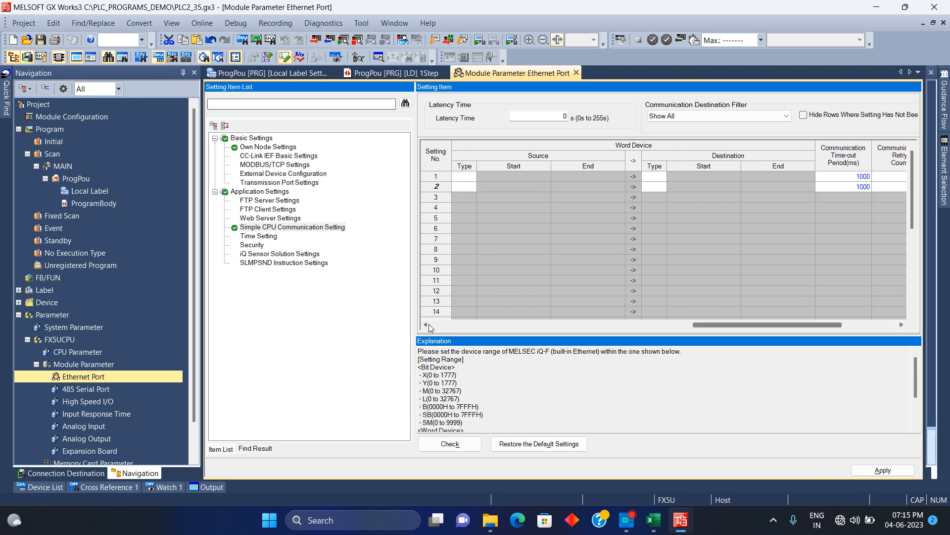
click(426, 325)
click(426, 324)
click(426, 324)
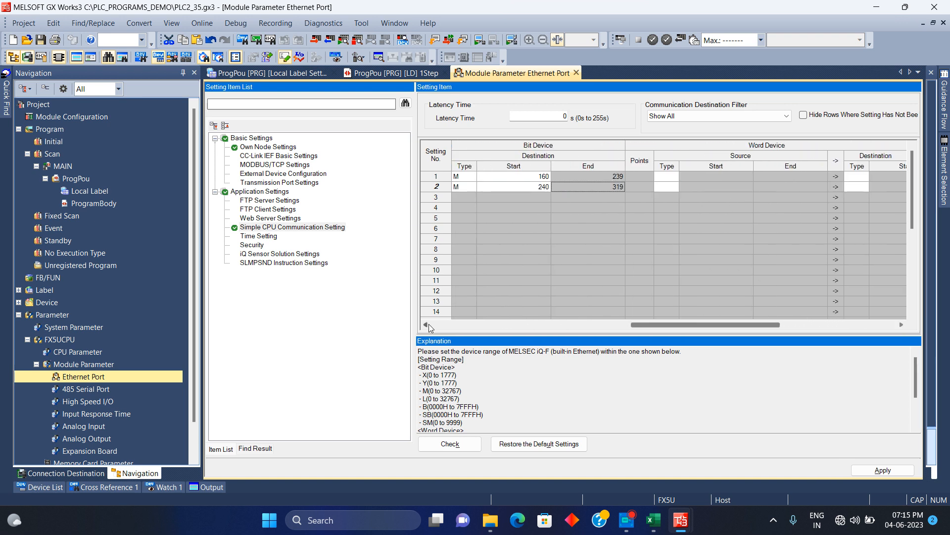
click(672, 177)
click(674, 176)
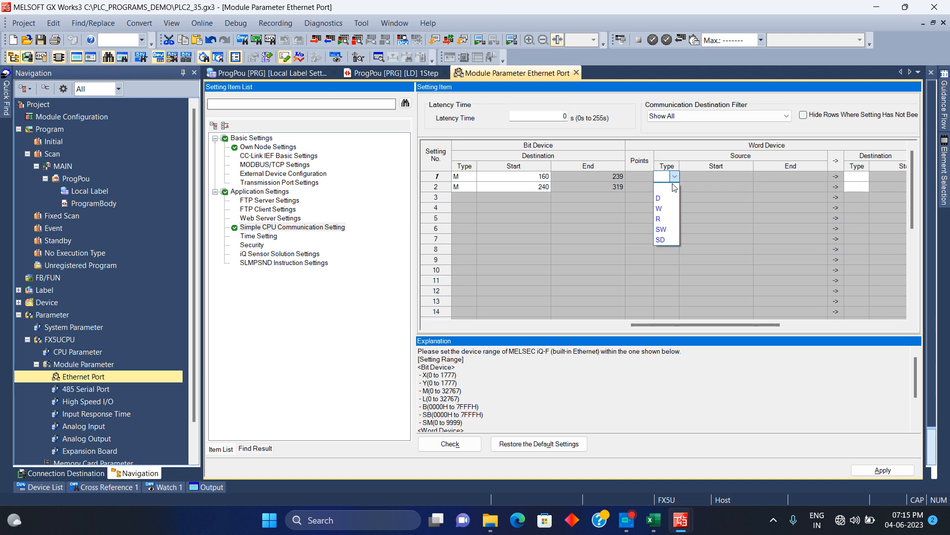
click(672, 199)
click(677, 189)
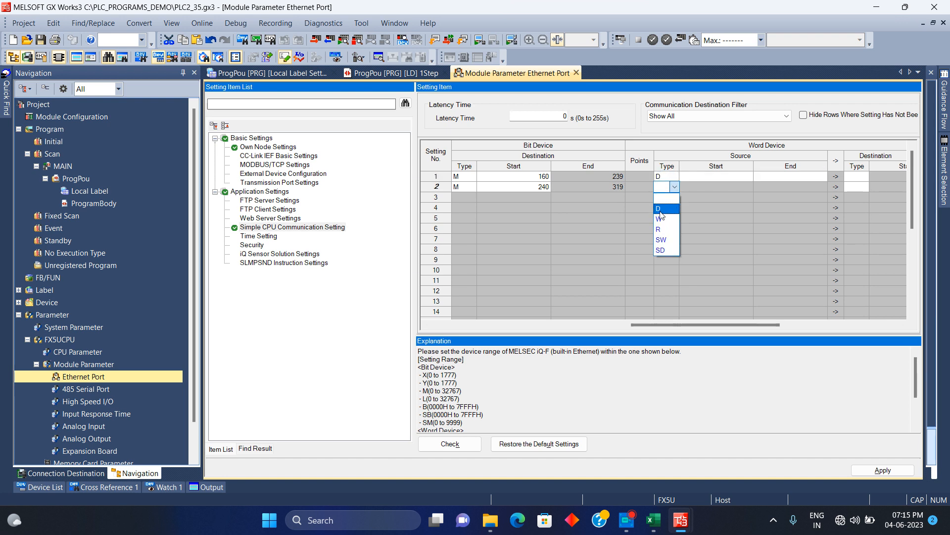
click(661, 210)
Check the Excel mapping and set the source word device range of setting No. 1 to start at 0 and end at 63
key(alt+Tab)
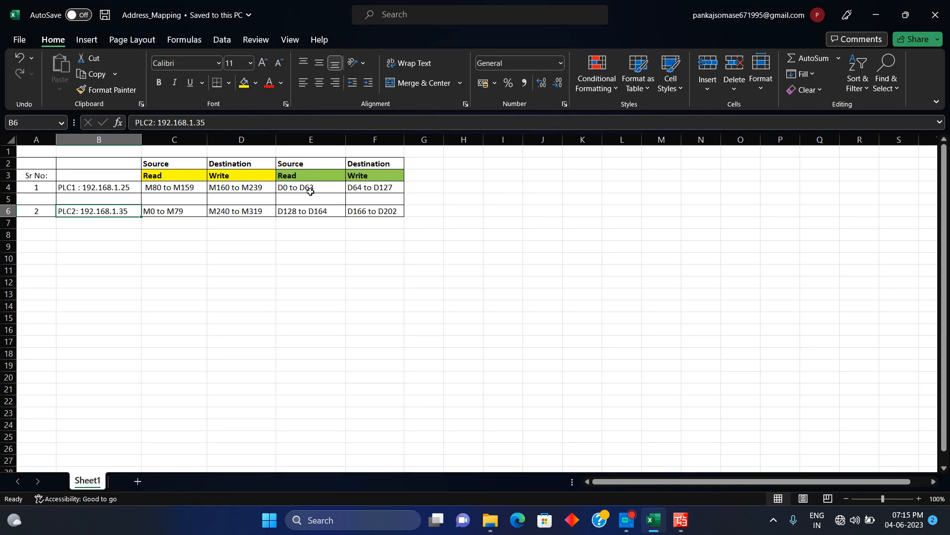
key(alt+Tab)
click(706, 177)
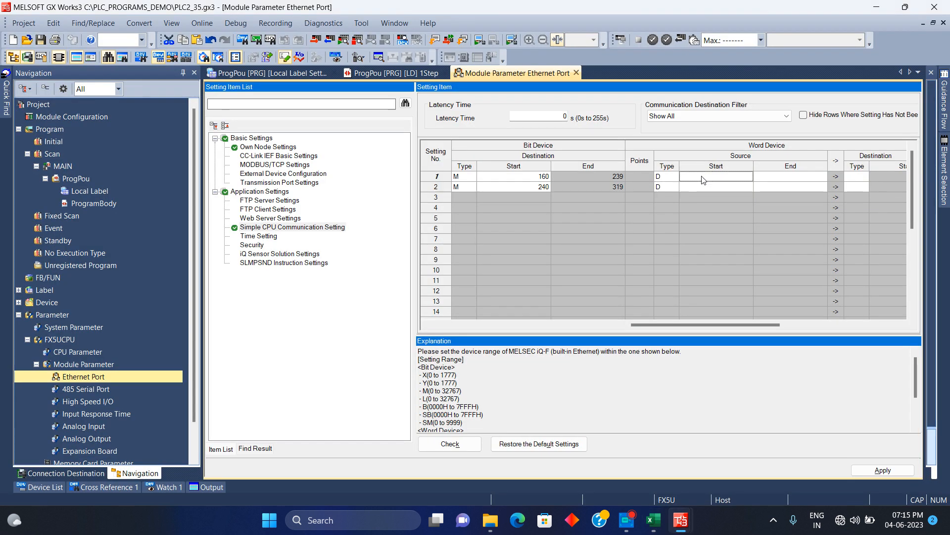
text(0)
click(792, 177)
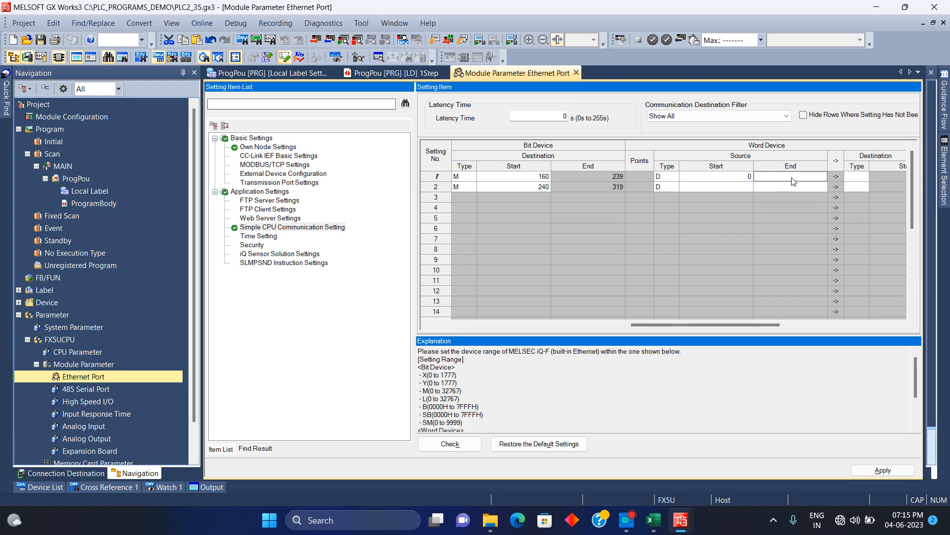
text(63)
key(Return)
Check the Excel mapping and set the source word device range of setting No. 2 to start at 128 and end at 164
key(alt+Tab)
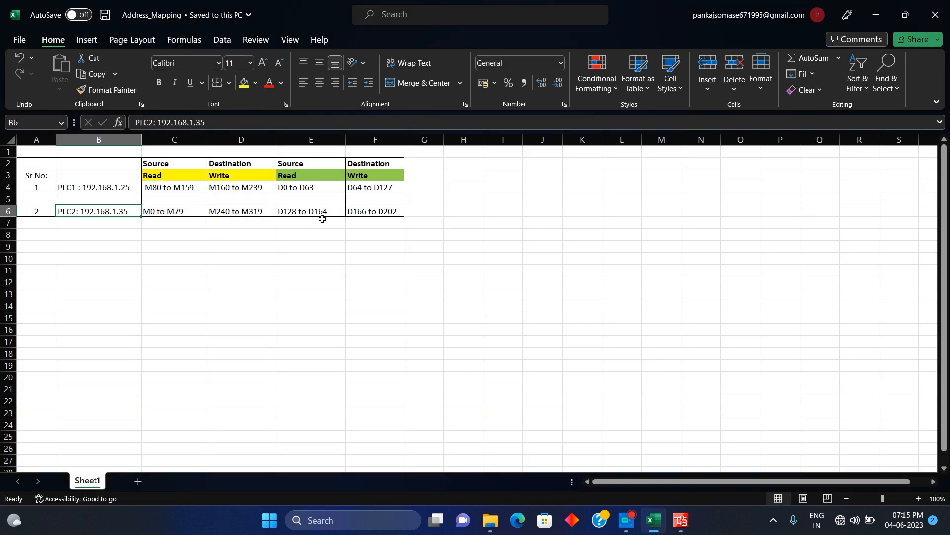
key(alt+Tab)
click(694, 187)
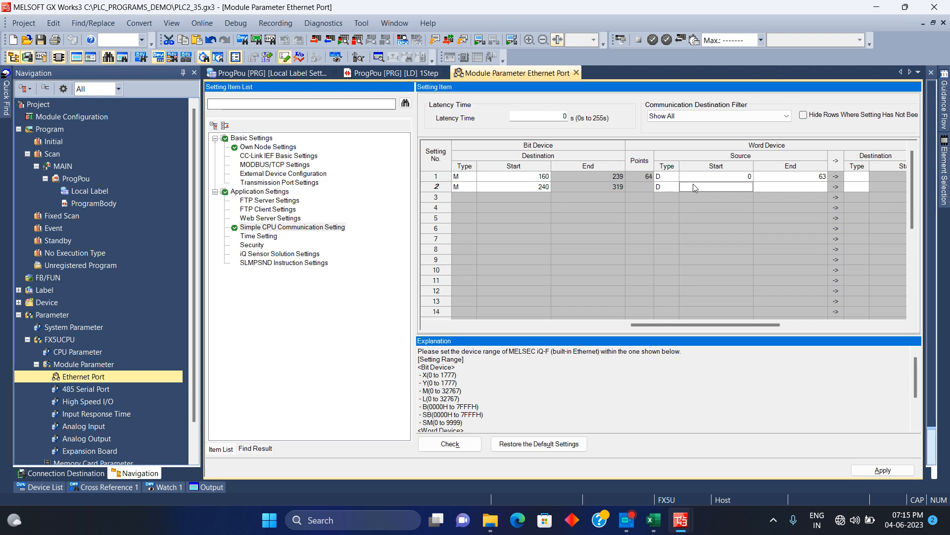
text(128)
click(785, 189)
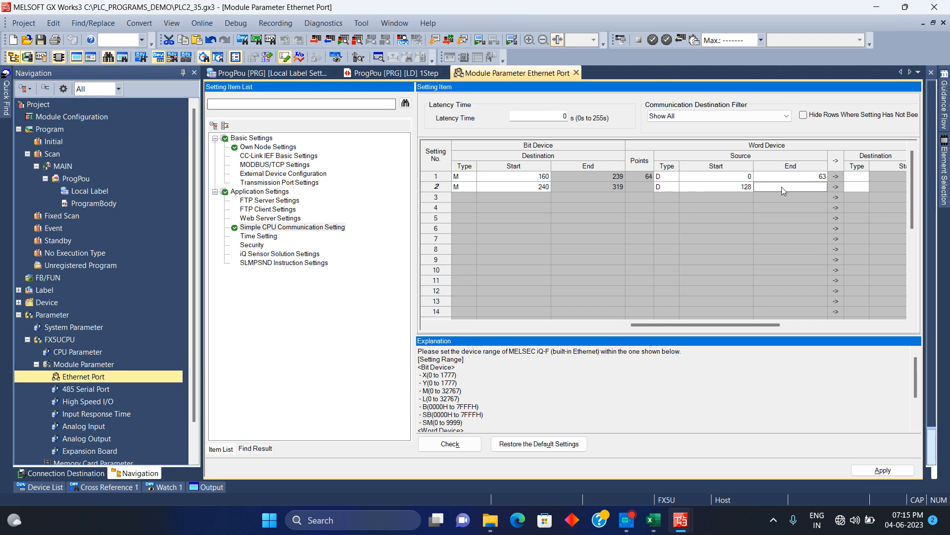
text(164)
Check the Excel mapping and set the destination word device of setting No. 1 to type D with start 64
key(alt+Tab)
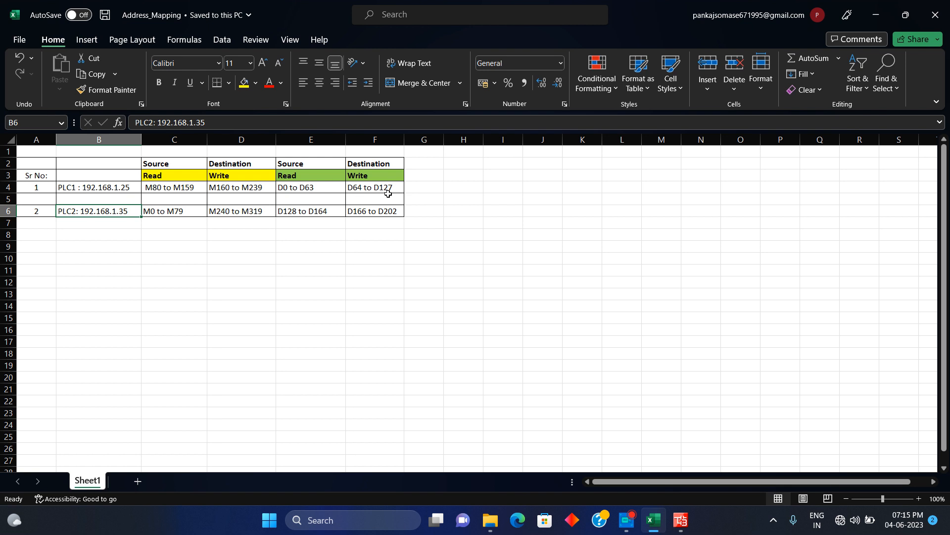
key(alt+Tab)
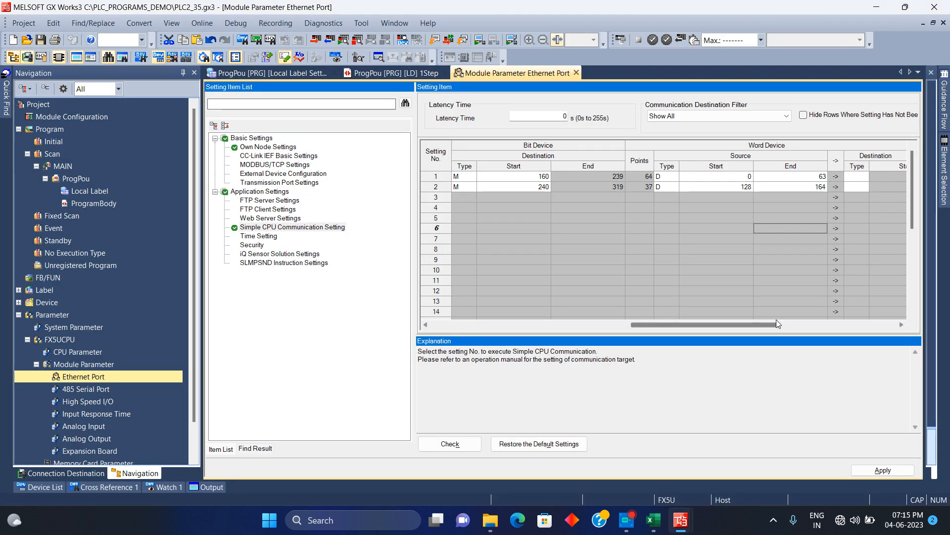
drag(770, 324, 821, 326)
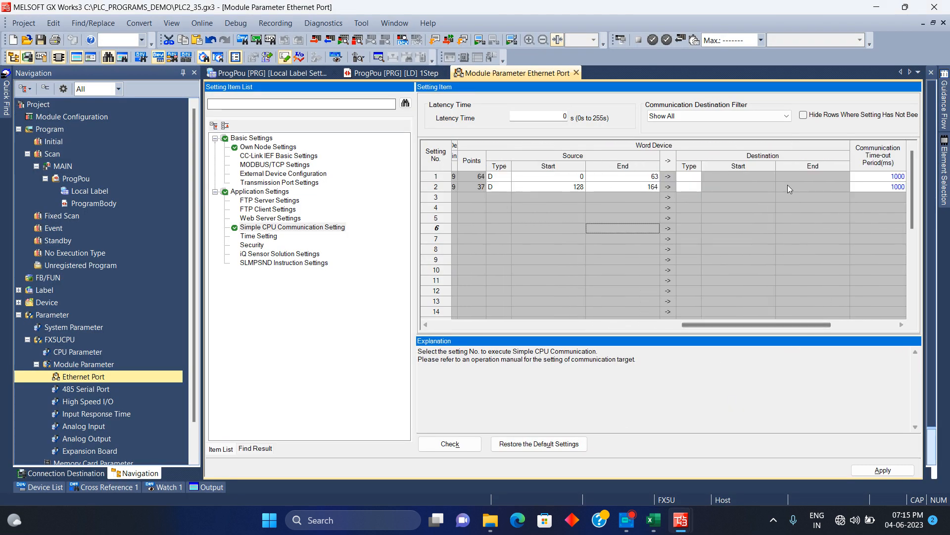
click(689, 177)
click(696, 176)
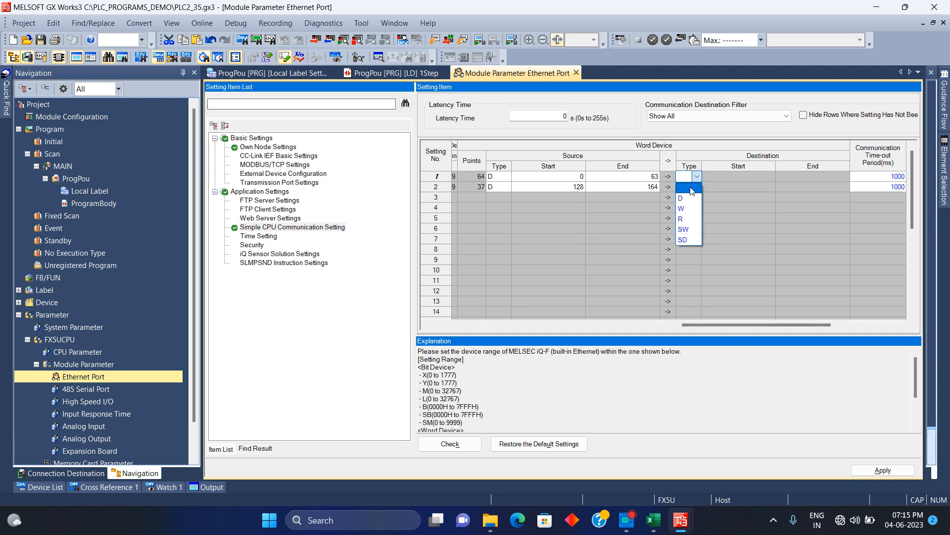
click(682, 198)
click(703, 190)
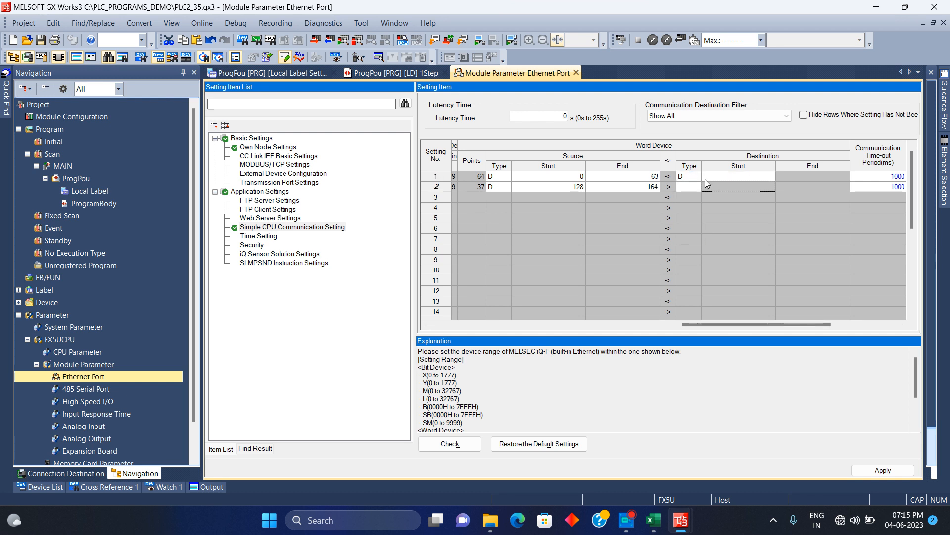
click(705, 180)
text(64)
key(Tab)
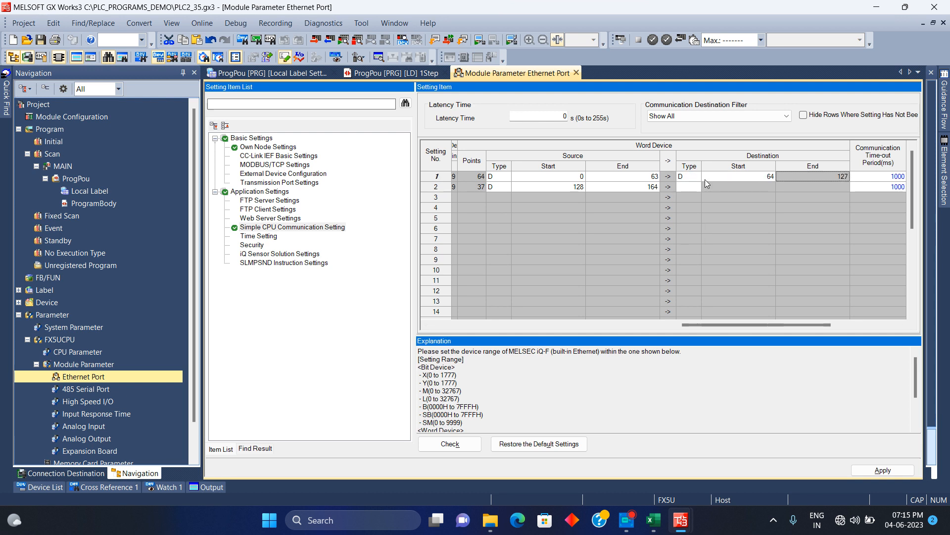
Set the destination word device of setting No. 2 to type D with start 166, following the Excel mapping
click(690, 188)
click(697, 186)
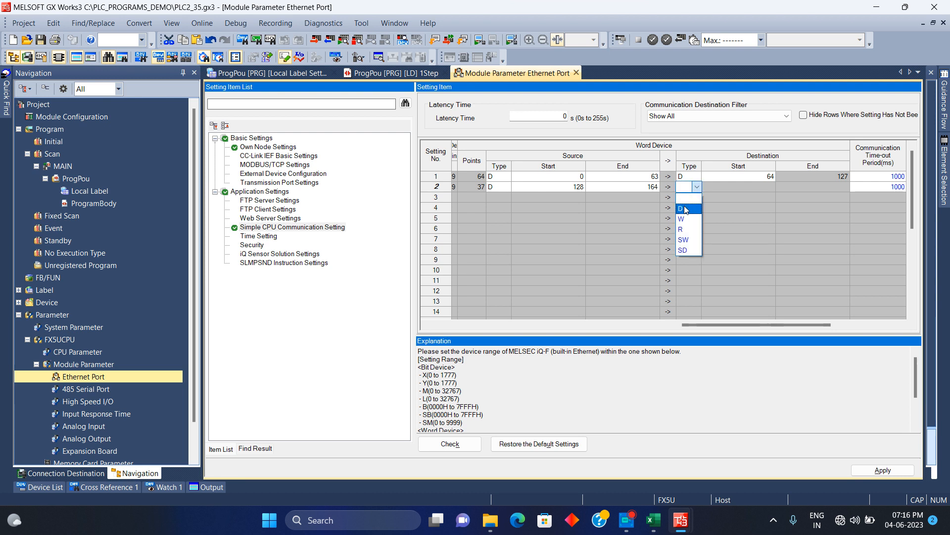
click(686, 210)
key(alt+Tab)
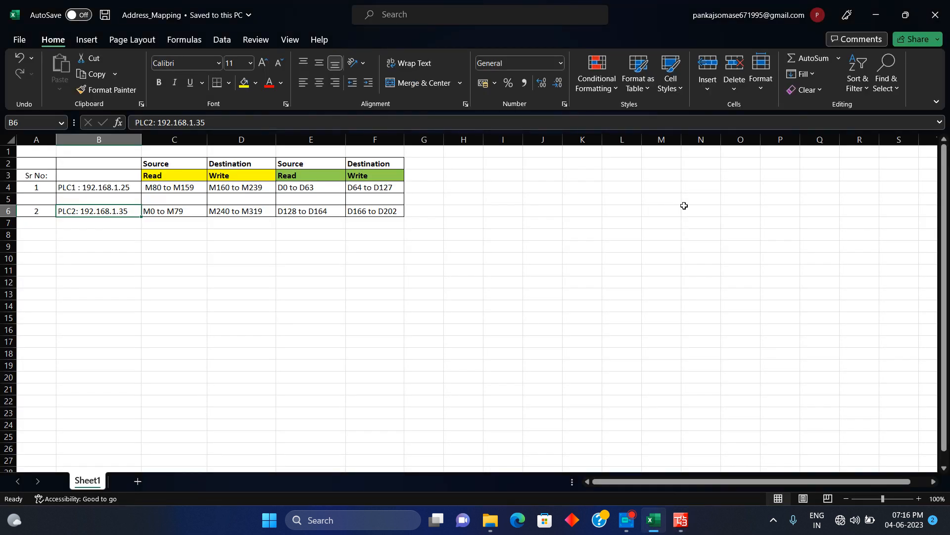
key(alt+Tab)
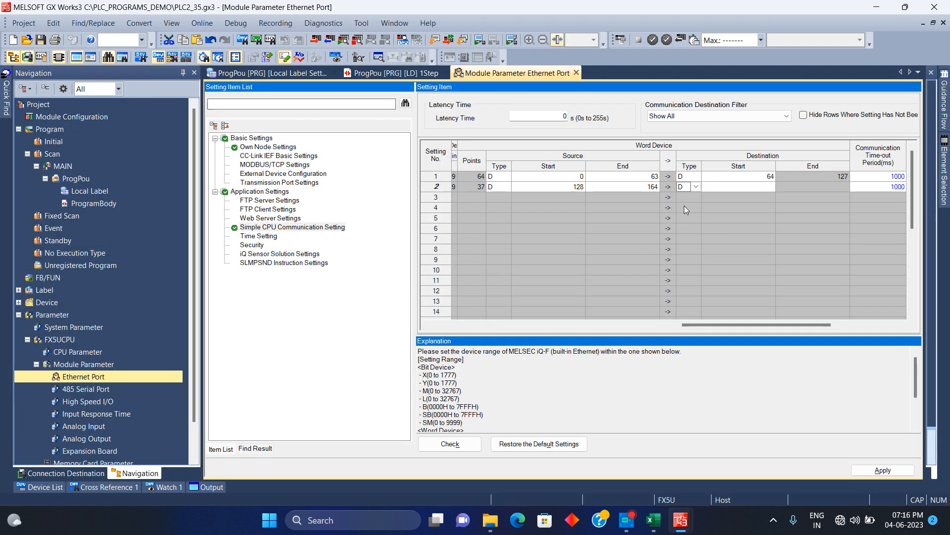
click(747, 187)
text(166)
key(Return)
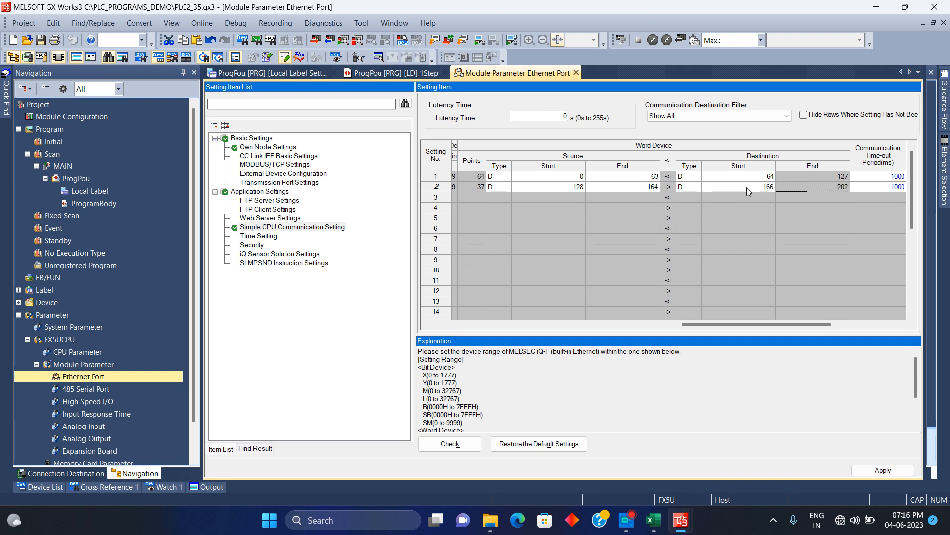
click(626, 519)
click(110, 45)
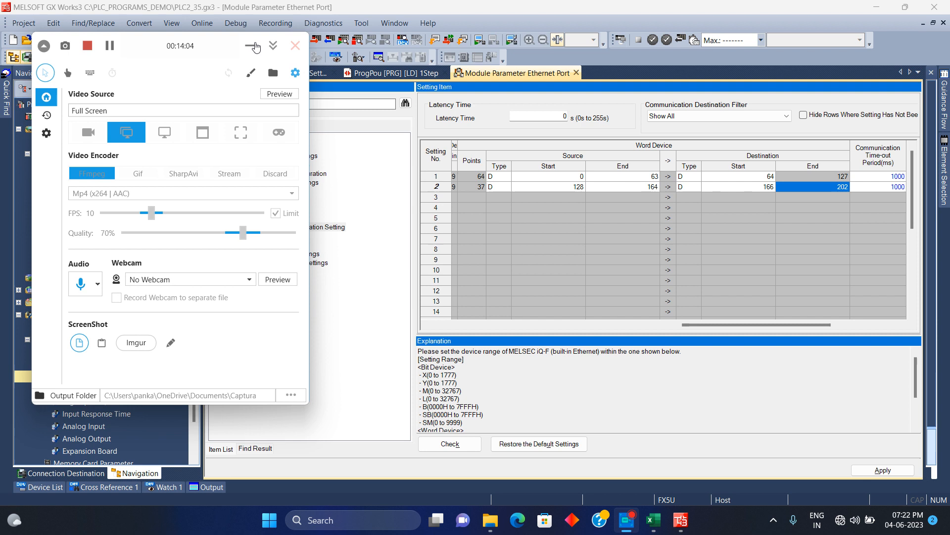
click(252, 46)
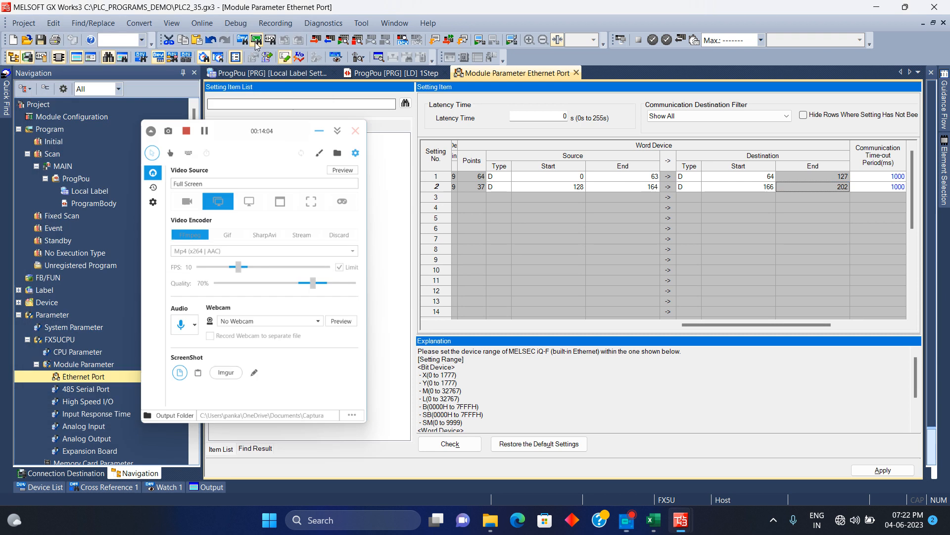
Apply the Ethernet port parameters of PLC2_35 and check the Simple CPU Communication settings for errors
click(860, 469)
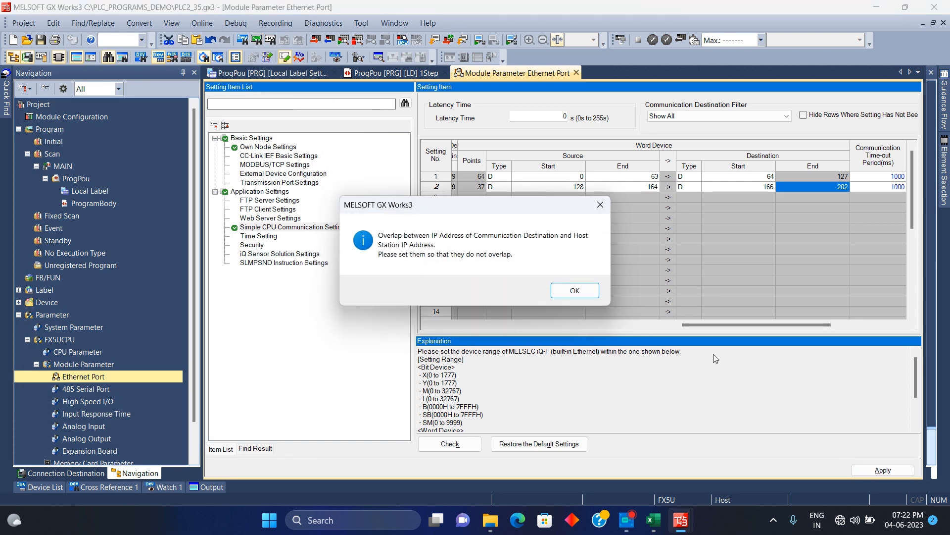
click(585, 292)
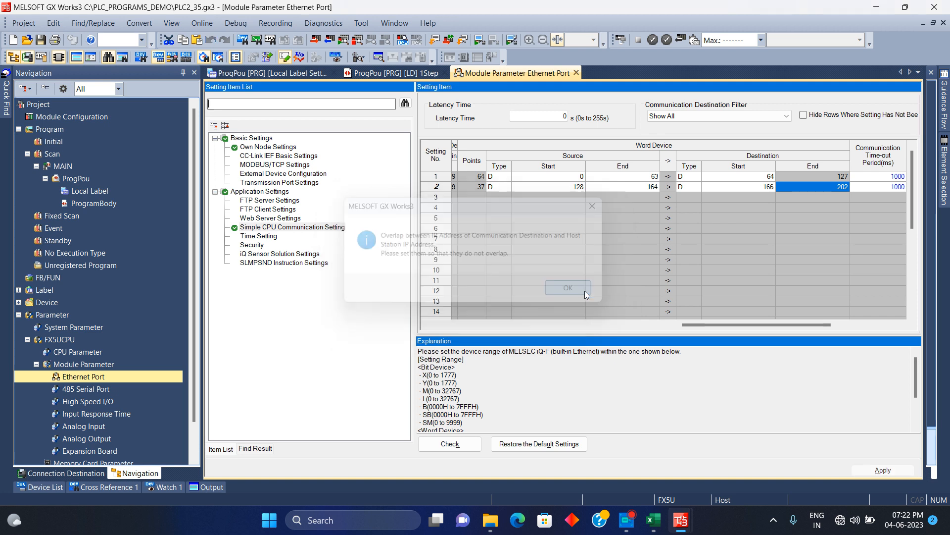
click(474, 444)
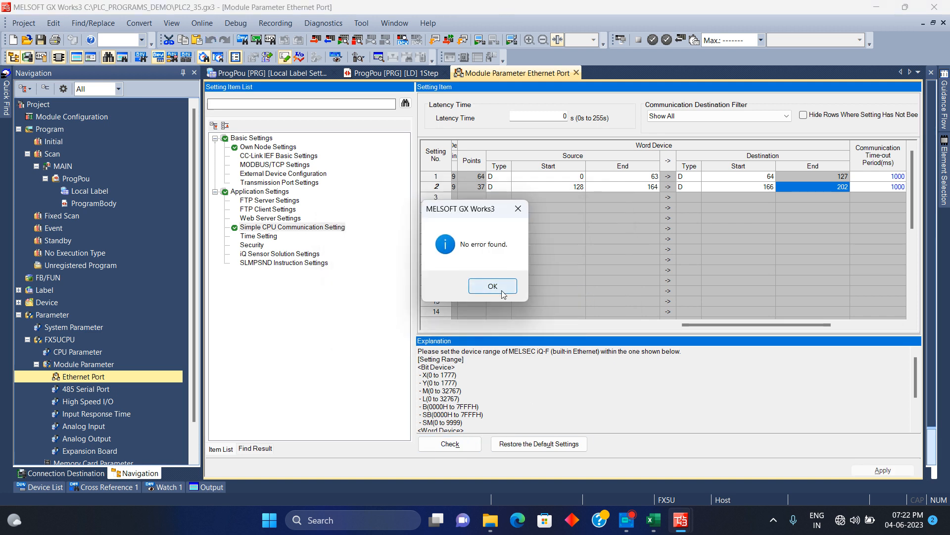
click(502, 294)
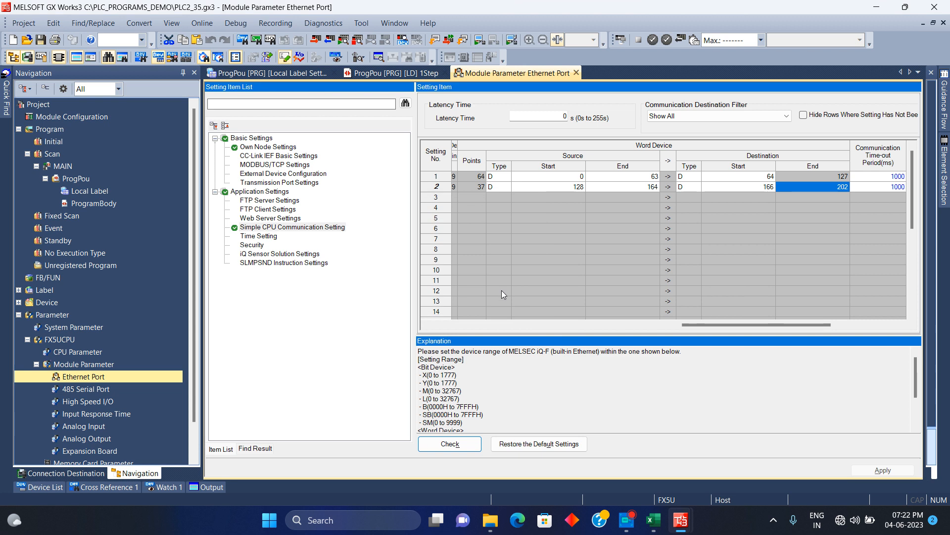
Switch to project PLC1_25, apply its Ethernet port parameters and check the settings for errors
click(681, 519)
click(630, 456)
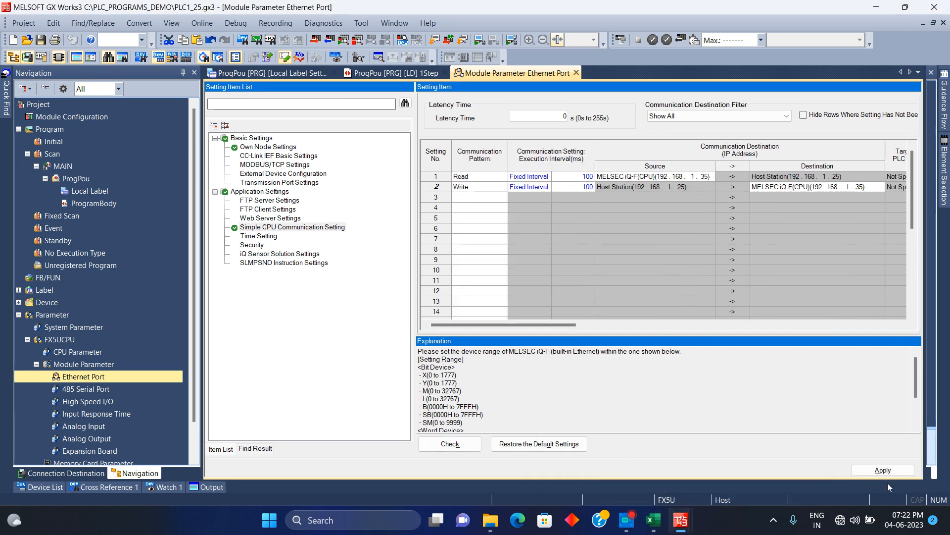
click(881, 470)
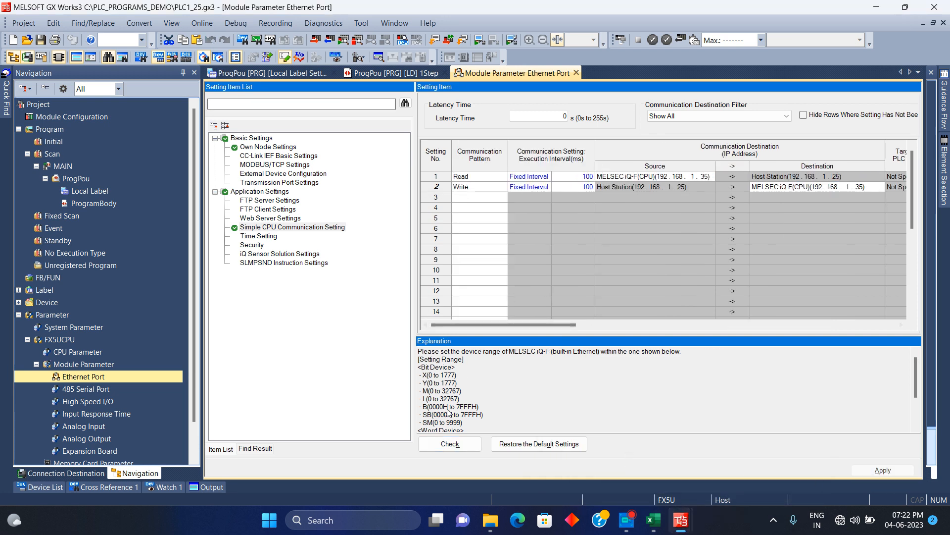
click(448, 445)
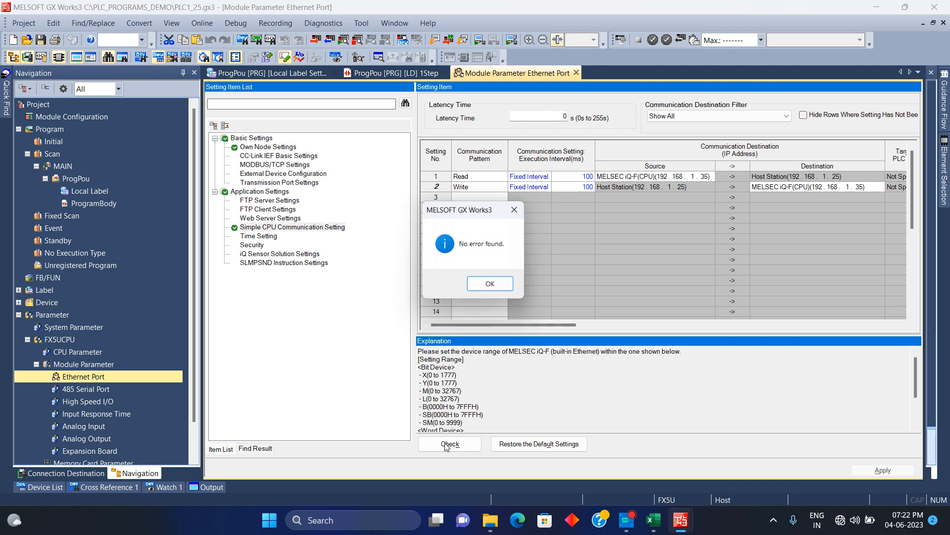
click(490, 287)
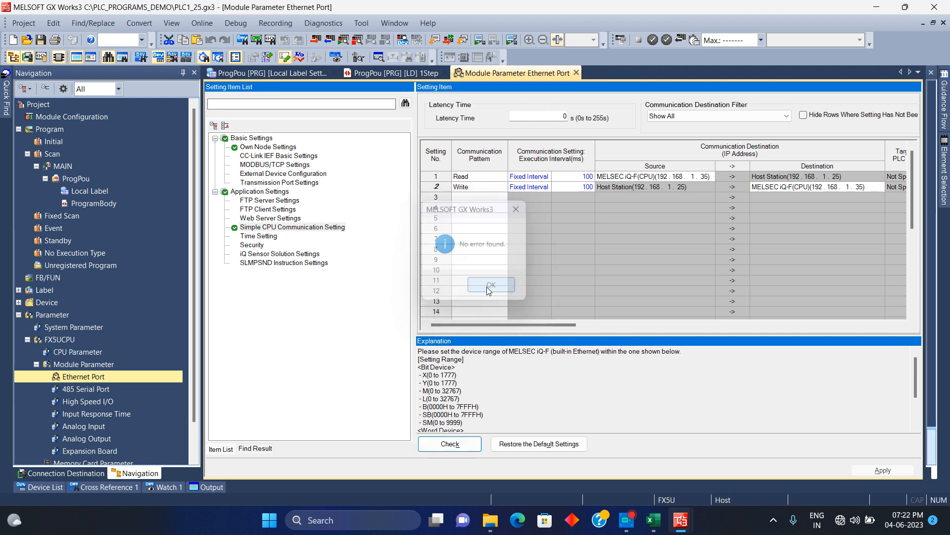
Rebuild all programs in project PLC1_25 with the default conversion settings
click(139, 23)
click(161, 66)
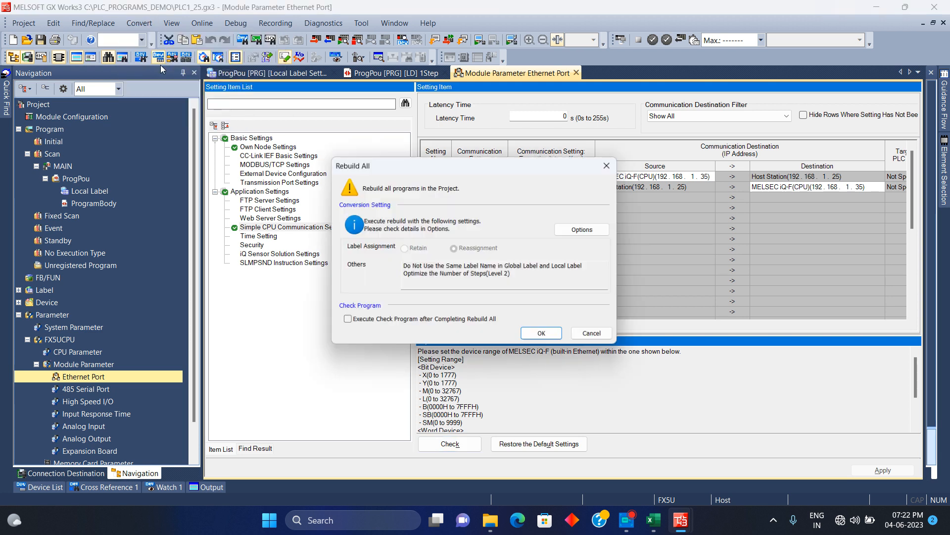
click(545, 336)
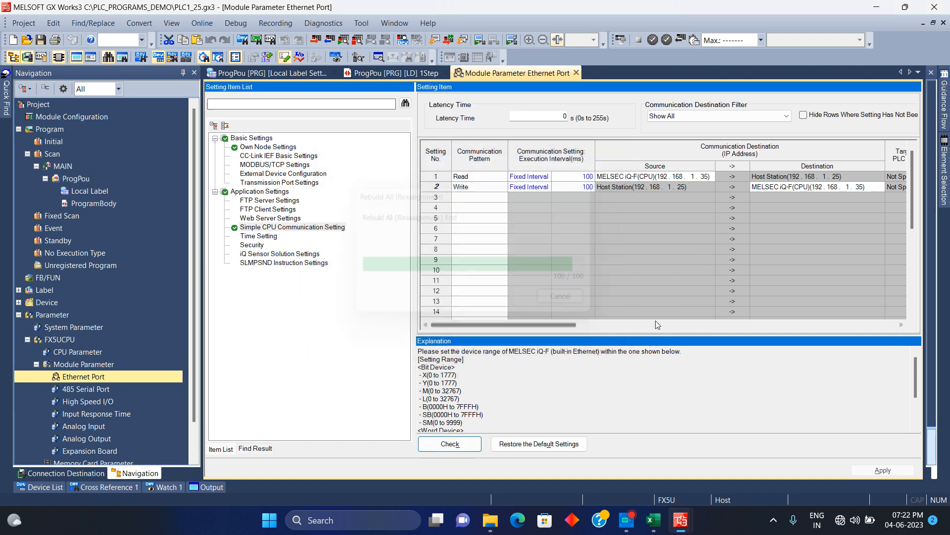
Switch to project PLC2_35 and rebuild all of its programs with the default conversion settings
mouse_move(664, 516)
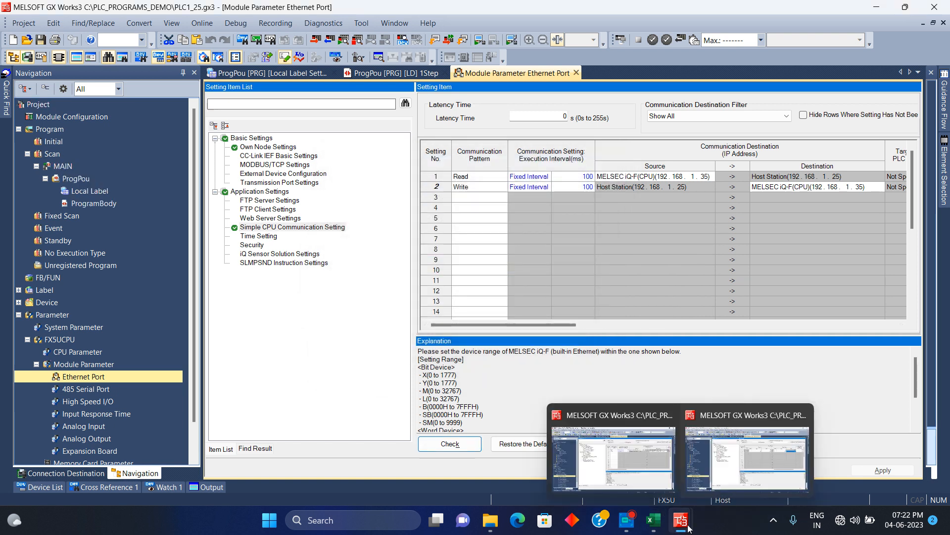
click(745, 445)
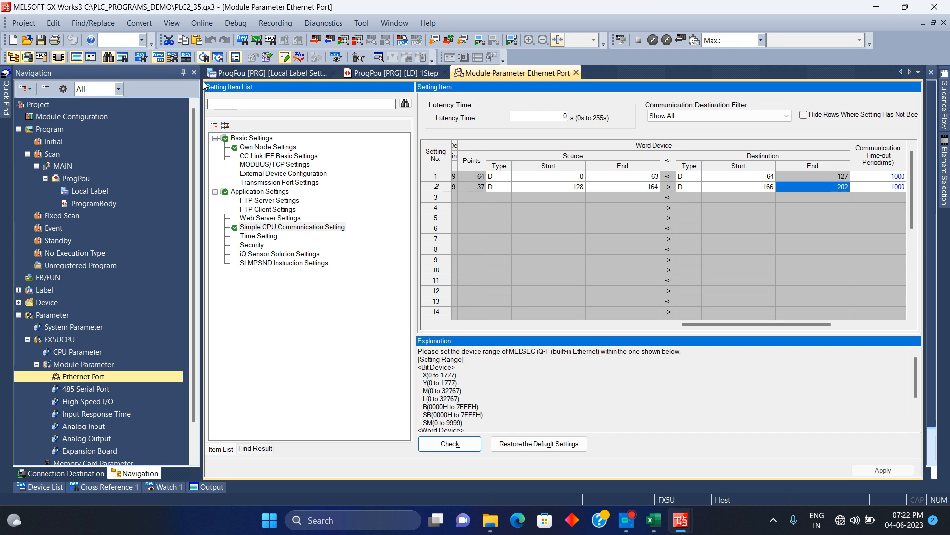
click(144, 24)
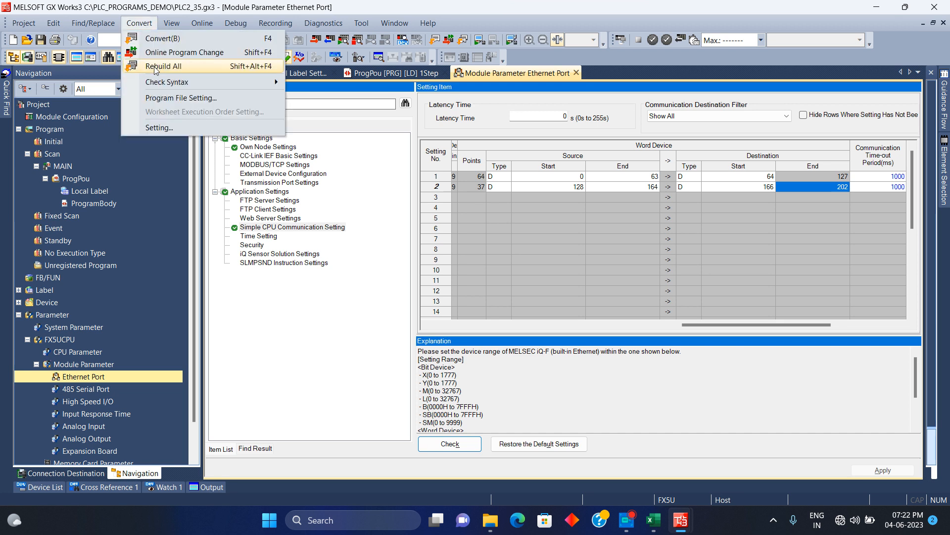
click(154, 67)
key(Return)
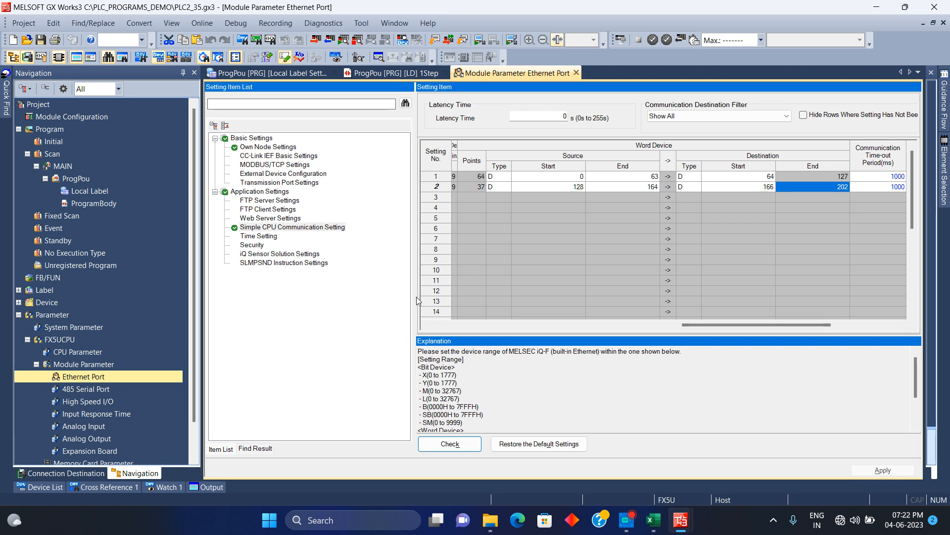
Review the Excel address mapping, examining the first PLC2 read and write bit addresses, M0 and M240
click(652, 519)
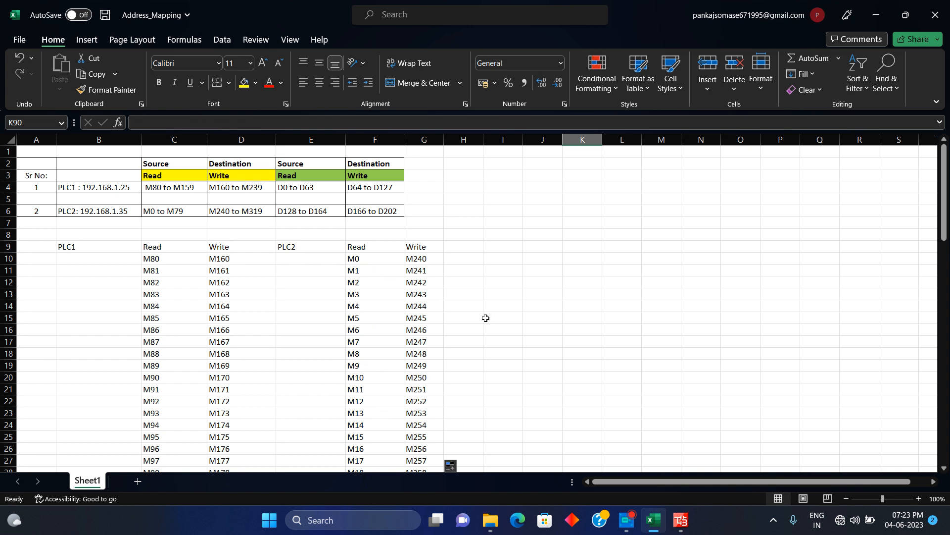
click(375, 329)
click(367, 258)
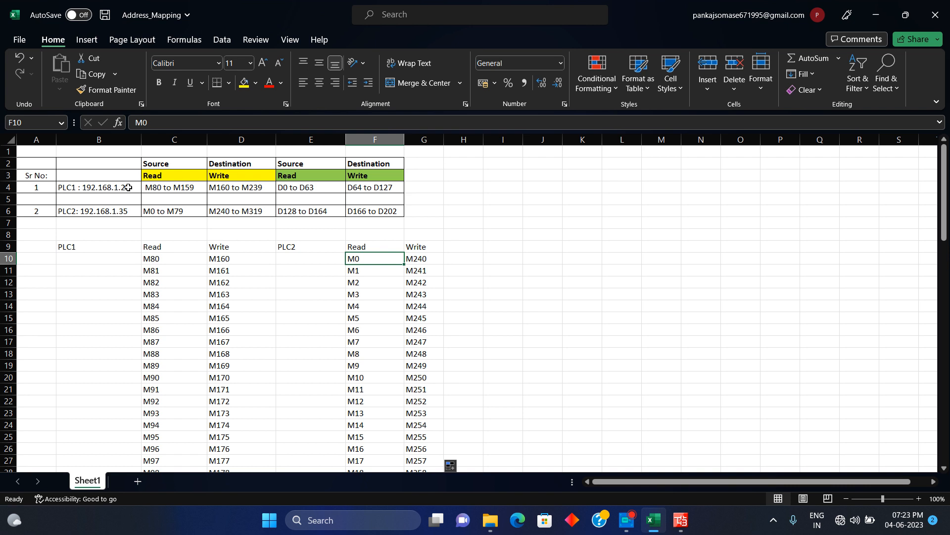
click(423, 261)
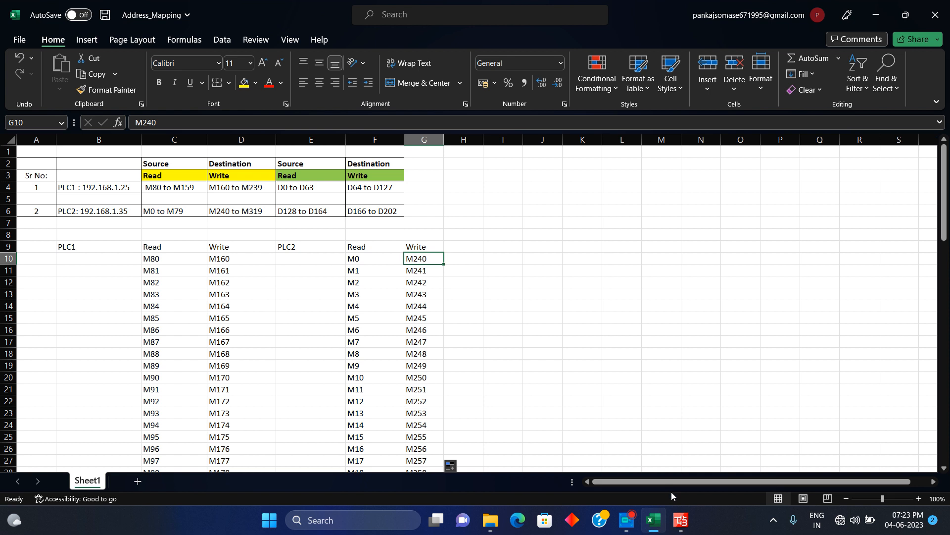
Open the ProgPou program body in both GX Works3 projects, PLC1_25 and PLC2_35
mouse_move(680, 519)
click(636, 464)
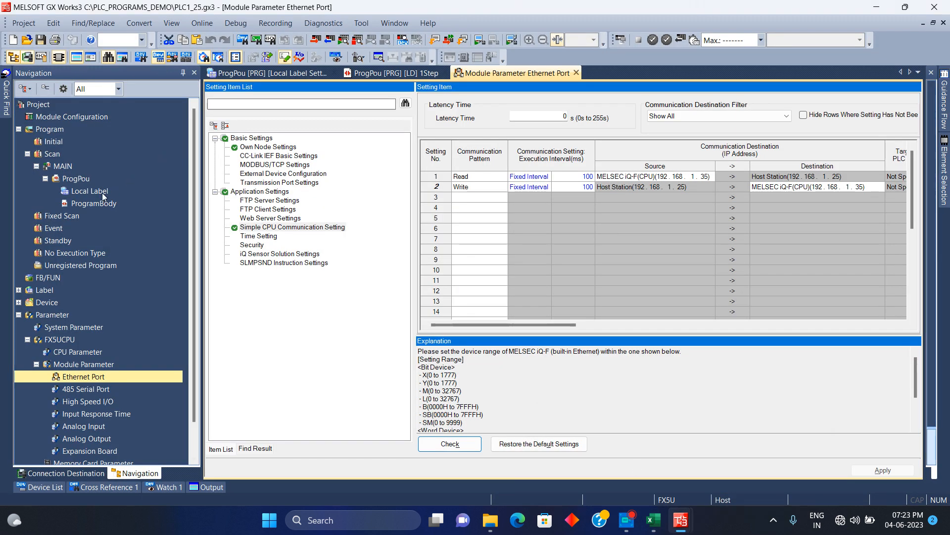
double_click(93, 204)
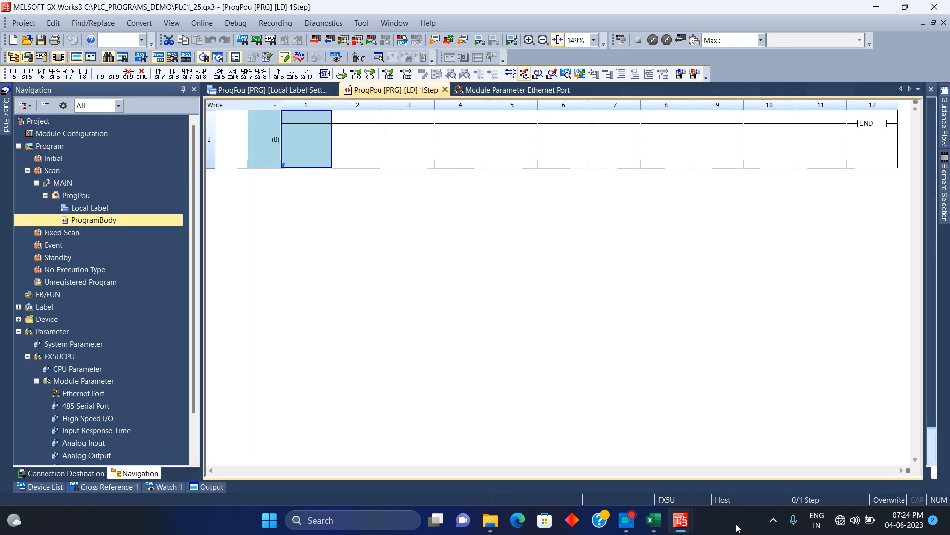
mouse_move(681, 520)
click(722, 487)
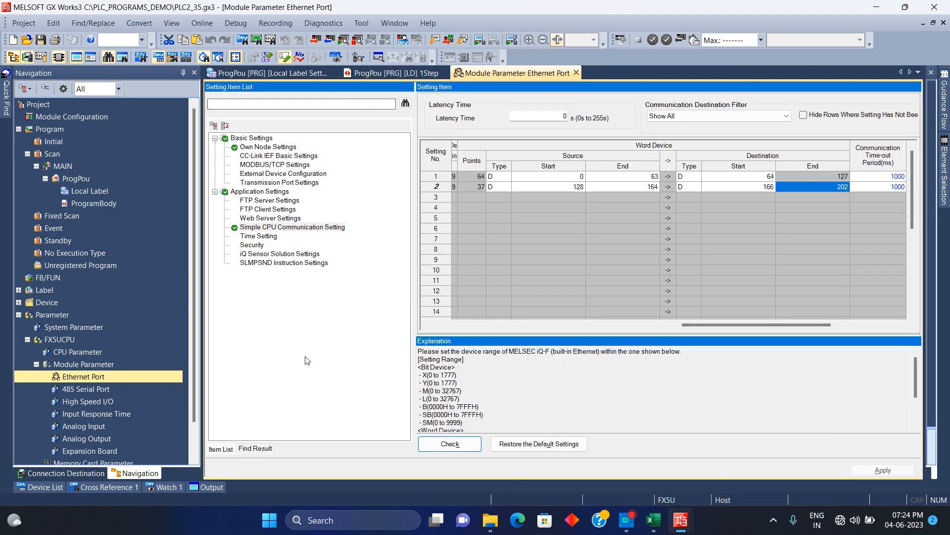
double_click(111, 207)
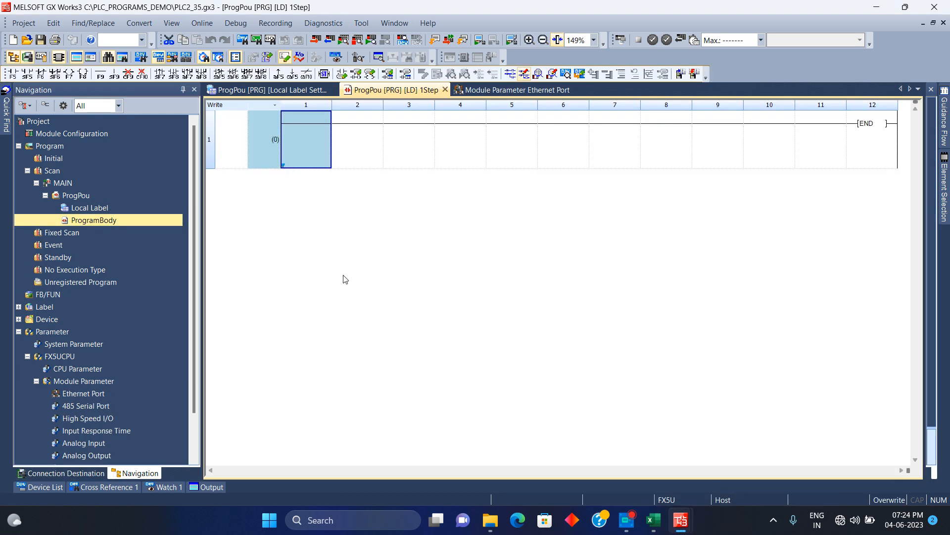
mouse_move(680, 520)
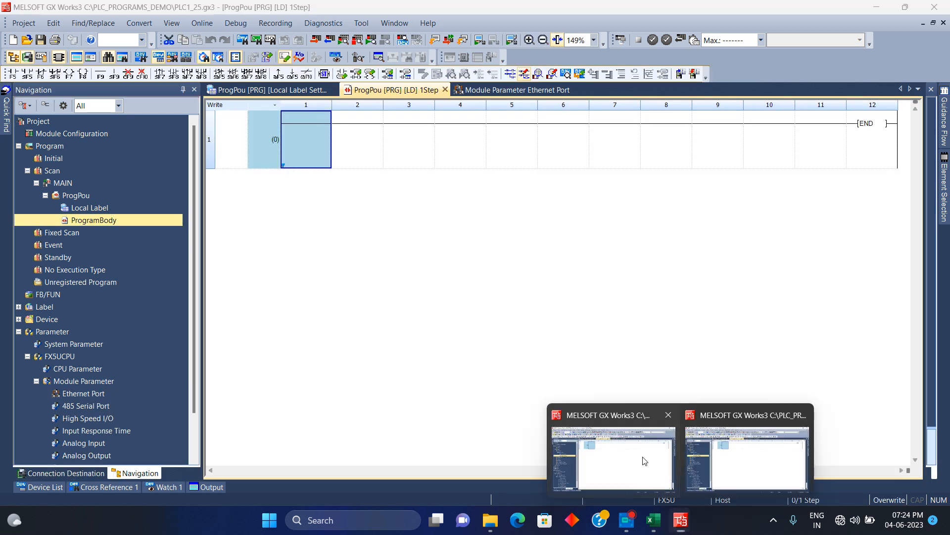
click(644, 460)
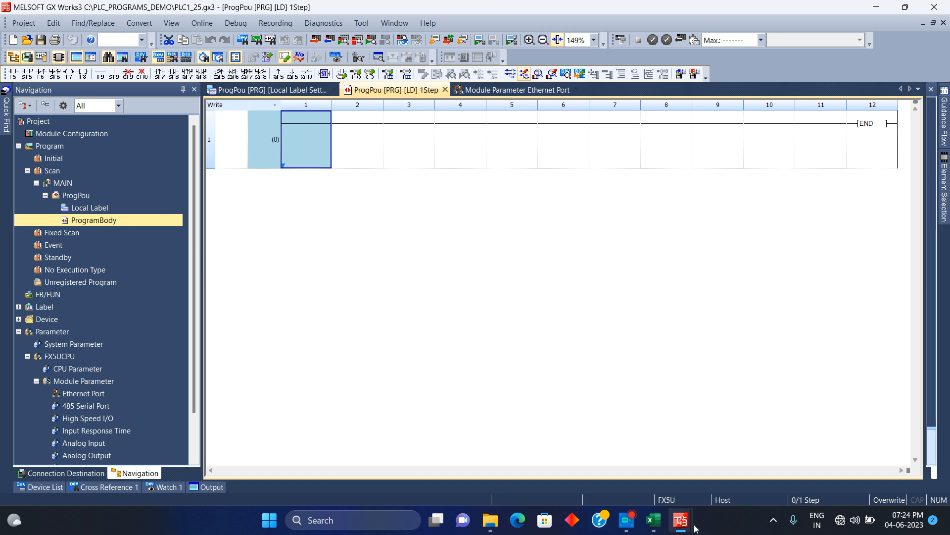
In the PLC2_35 ladder, insert a normally open contact M700 at the start of the first rung, consulting the Excel mapping
click(761, 459)
click(15, 74)
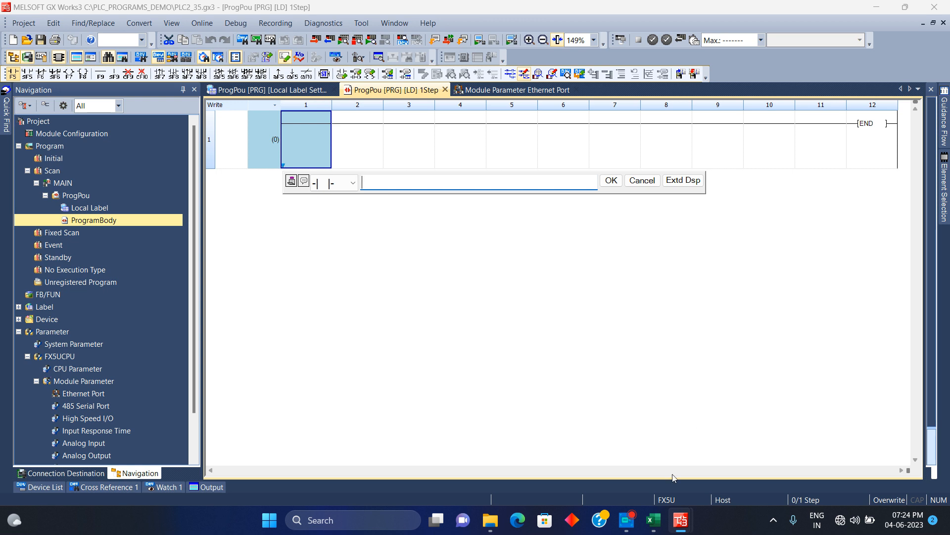
click(654, 519)
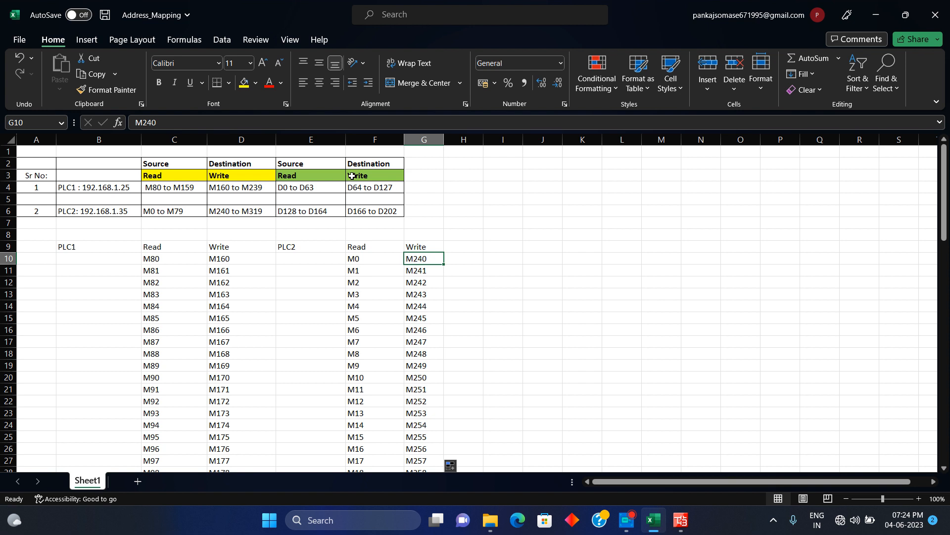
click(884, 7)
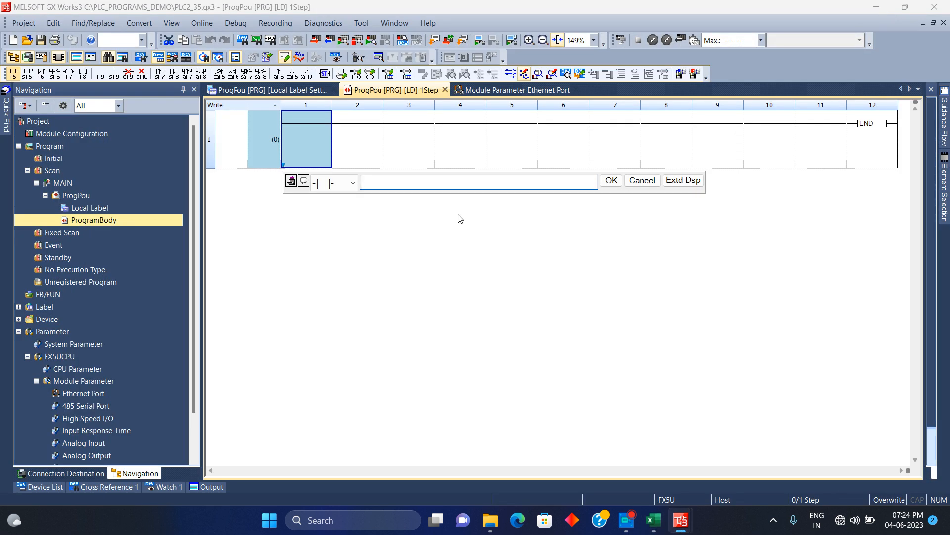
text(m700)
key(Return)
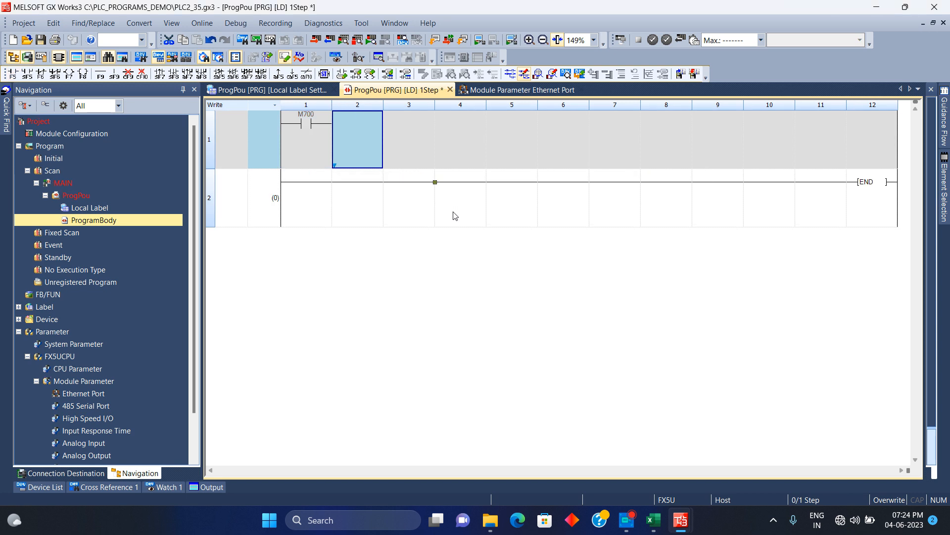
Complete the first rung of the PLC2_35 ladder with an output coil M80
text(out )
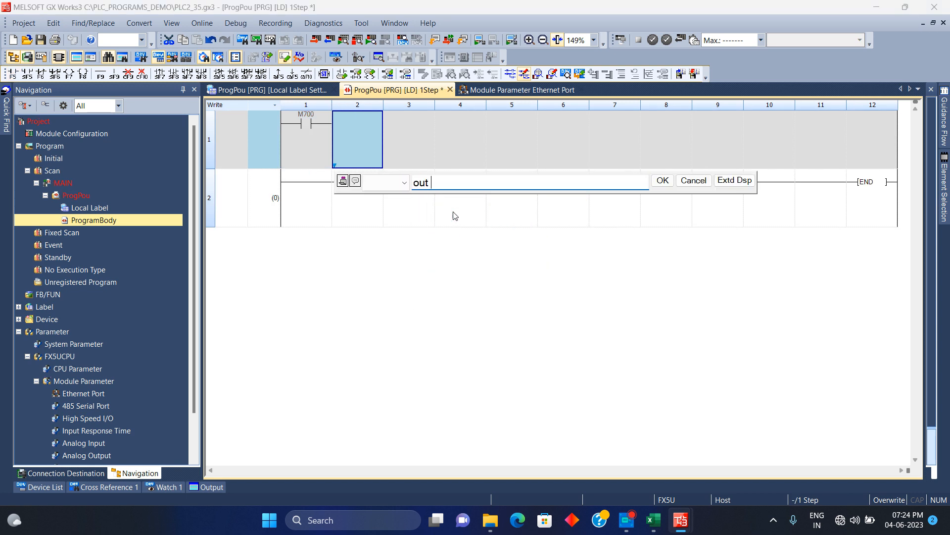
text(m80)
key(Return)
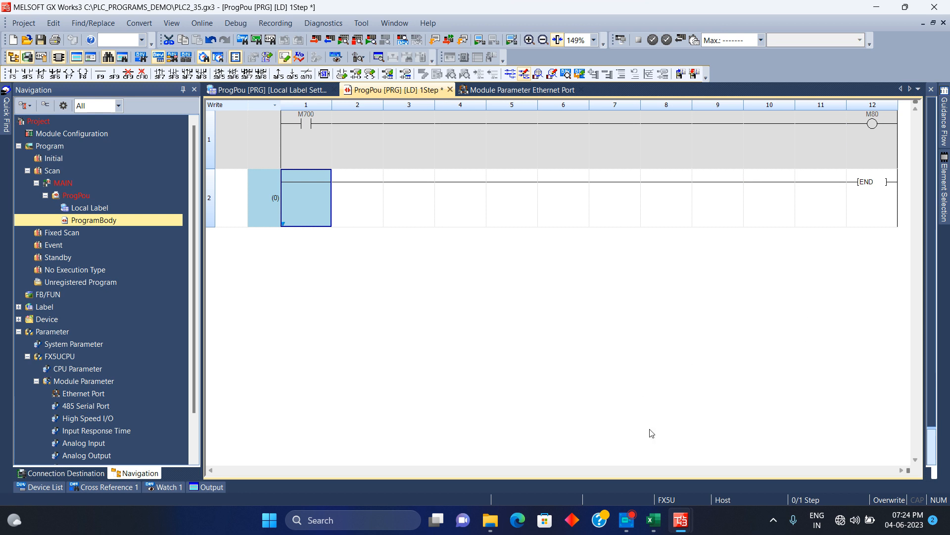
Consult the Excel address mapping and insert a normally open contact M160 at the start of the first rung in the PLC1_25 ladder
click(653, 520)
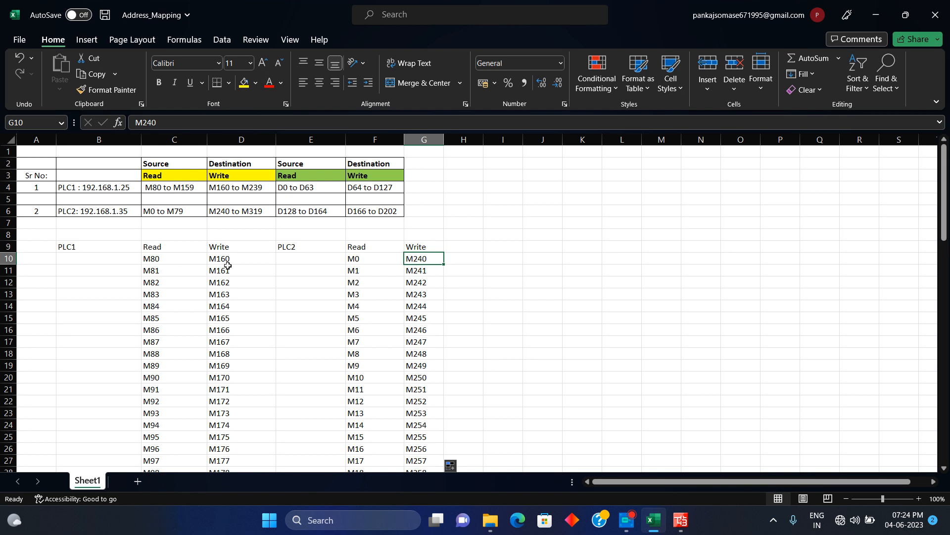
click(877, 13)
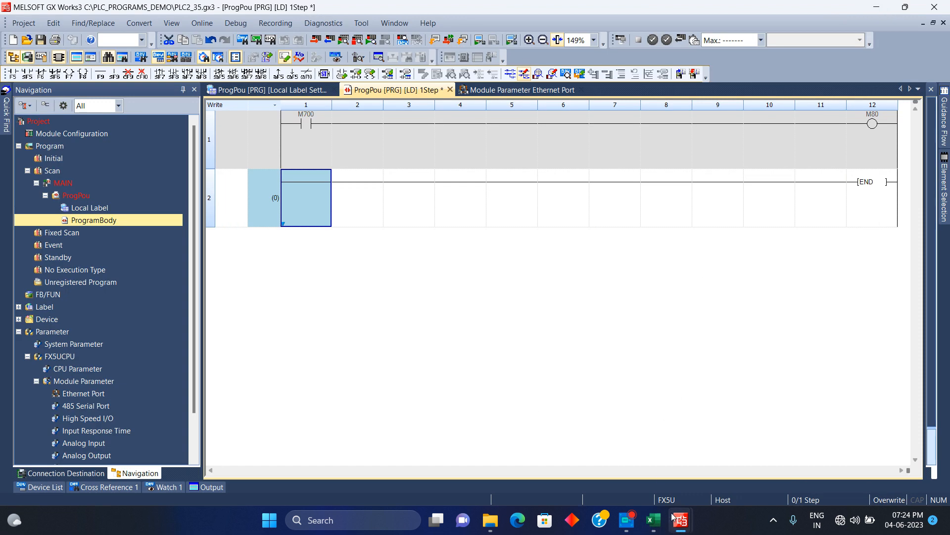
mouse_move(672, 516)
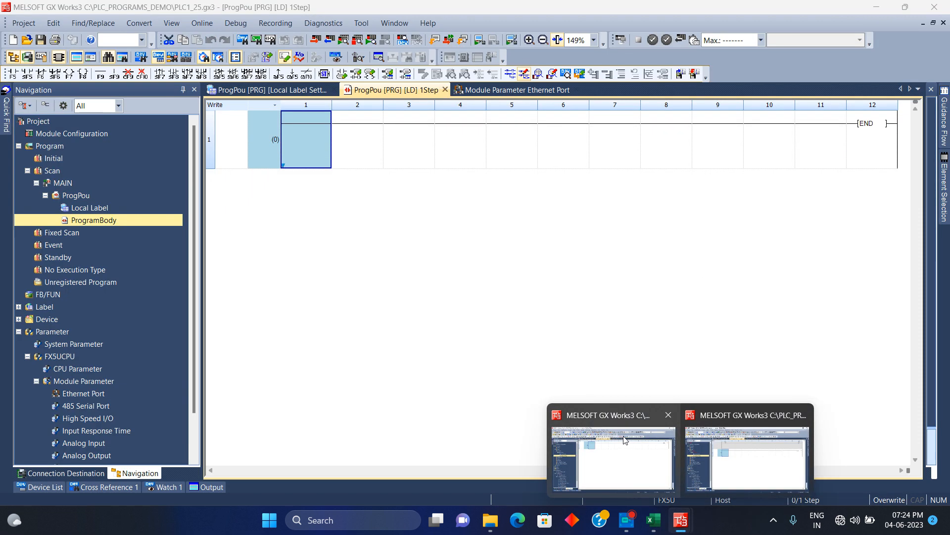
click(725, 465)
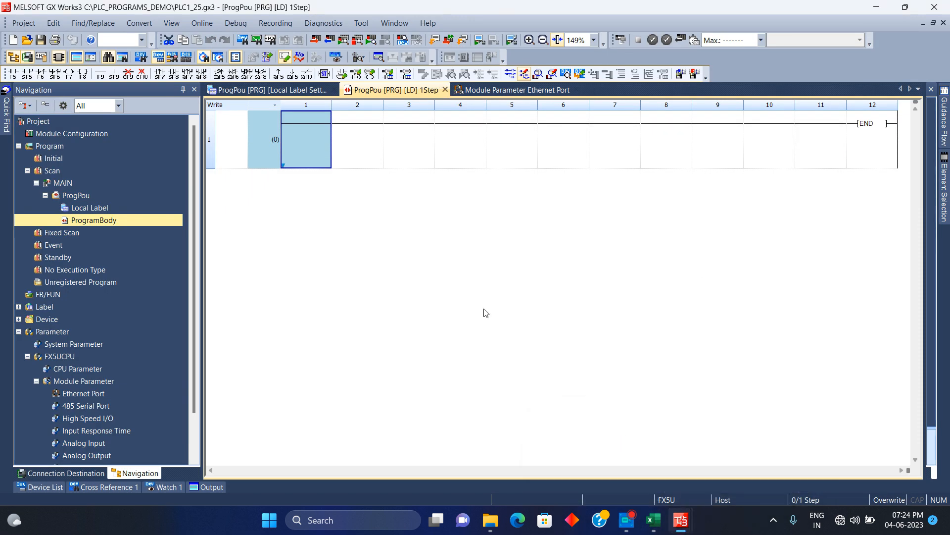
click(14, 73)
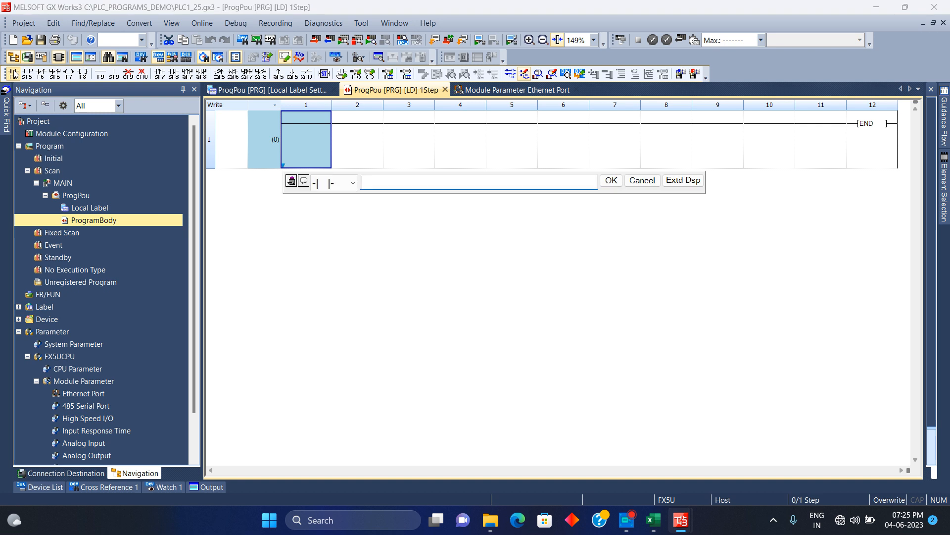
click(644, 180)
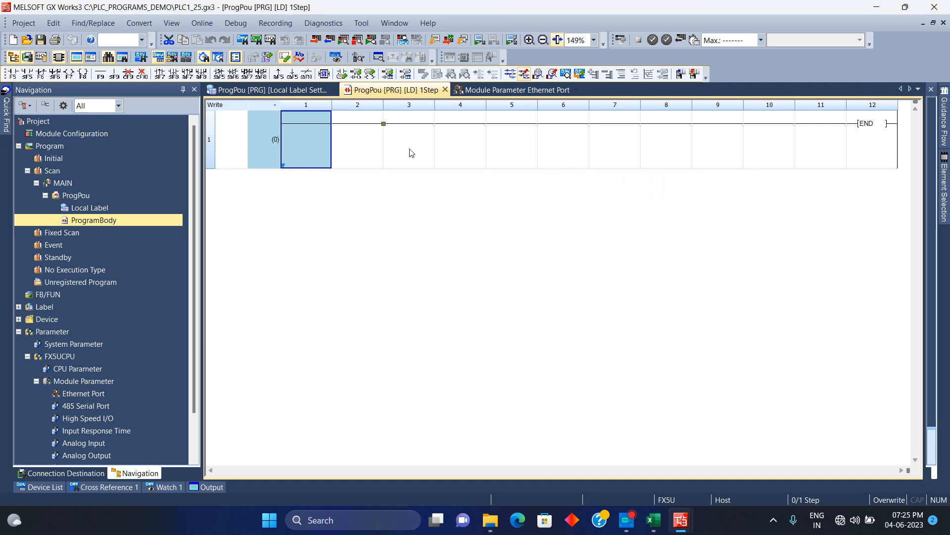
click(13, 73)
text(m160)
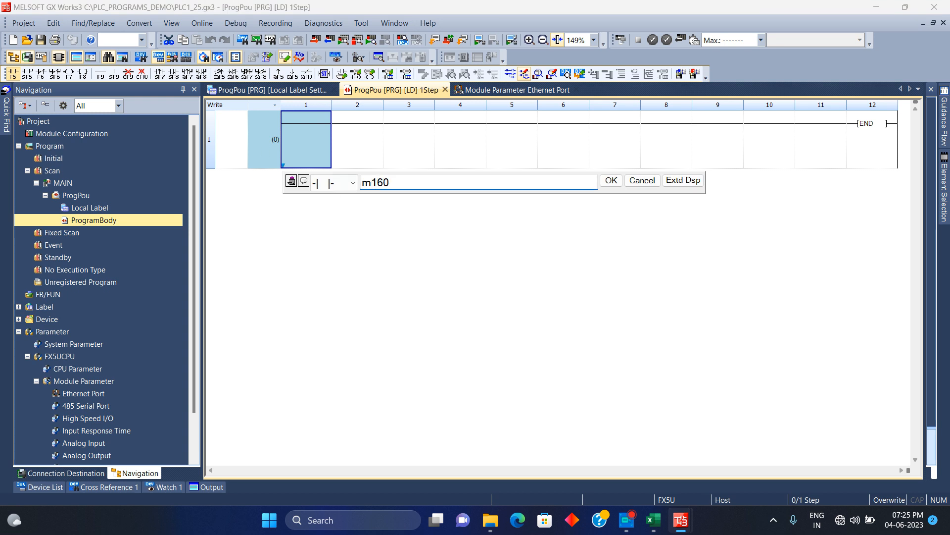
key(Return)
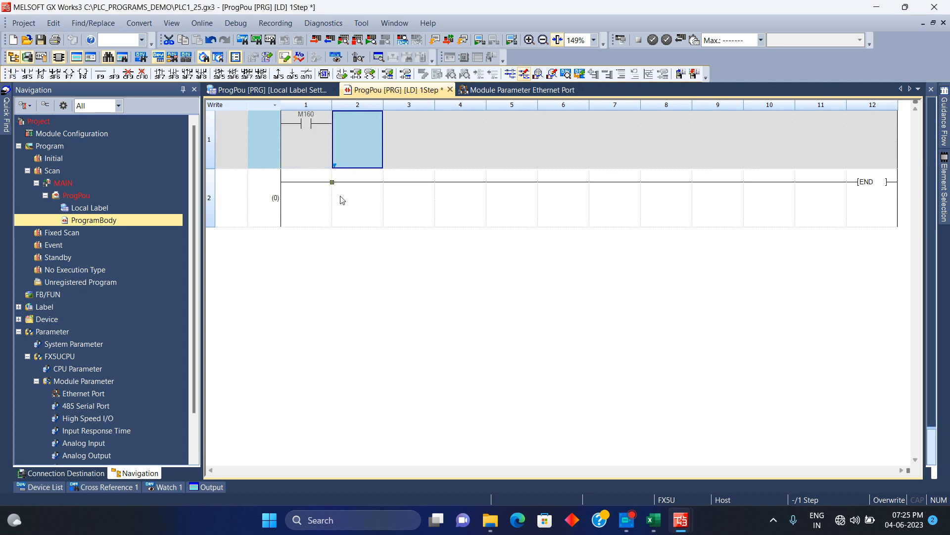
Complete the M160 rung of the PLC1_25 ladder with the instruction MOV K25 D500
text(out)
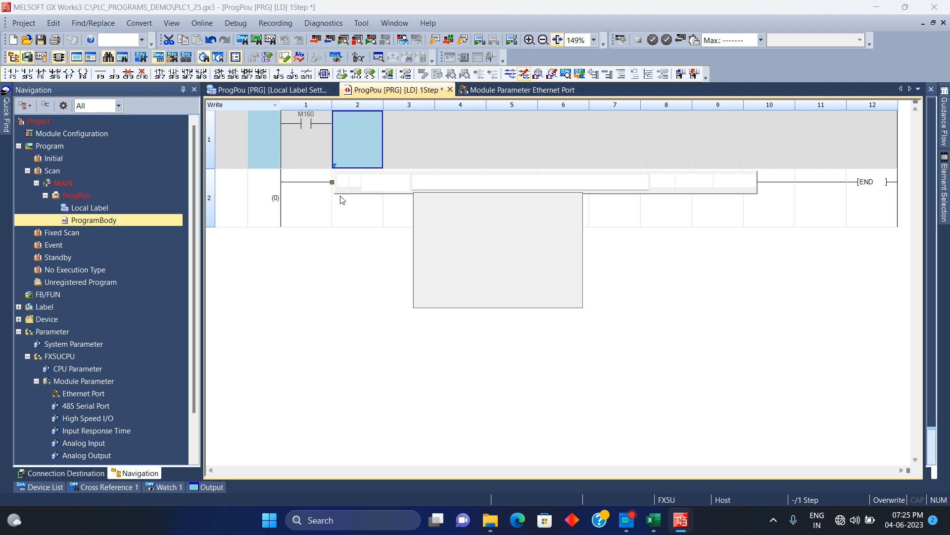
key(BackSpace)
key(BackSpace)
key(BackSpace)
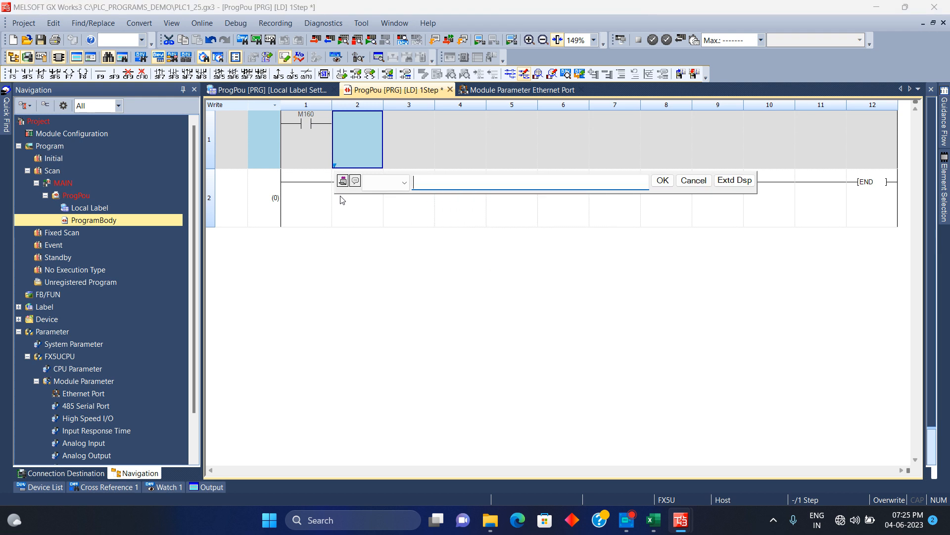
text(mov k25 d500)
key(Return)
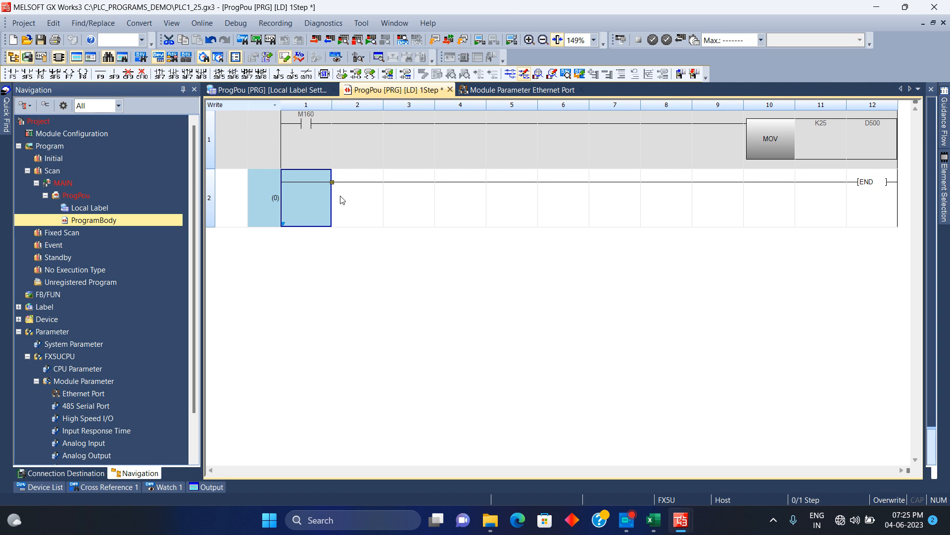
Compare the ladders of both projects and rebuild all programs in the PLC1_25 project with the default conversion settings
mouse_move(681, 520)
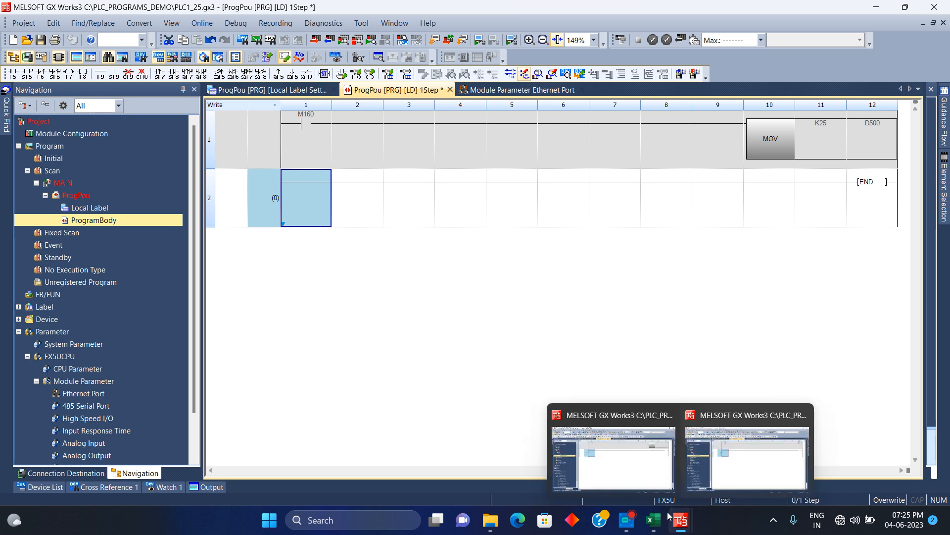
click(736, 478)
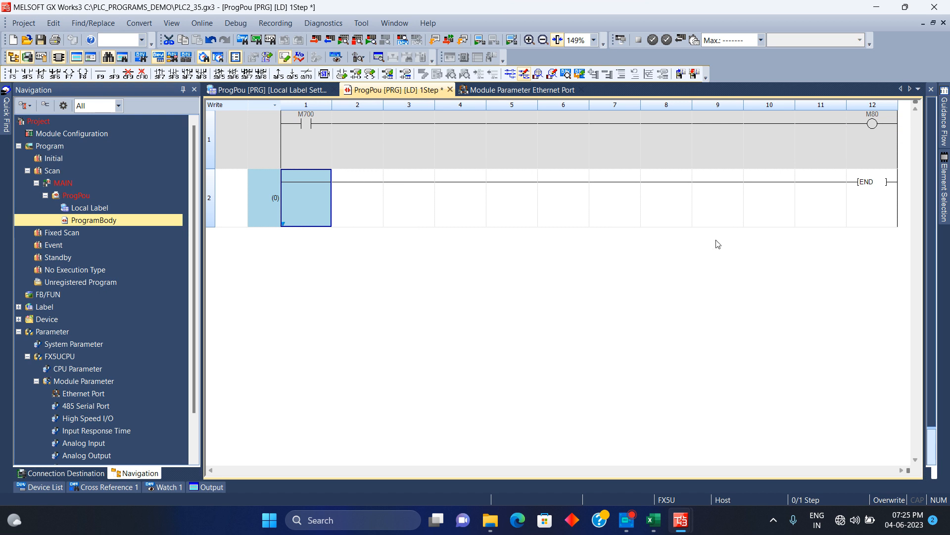
mouse_move(681, 520)
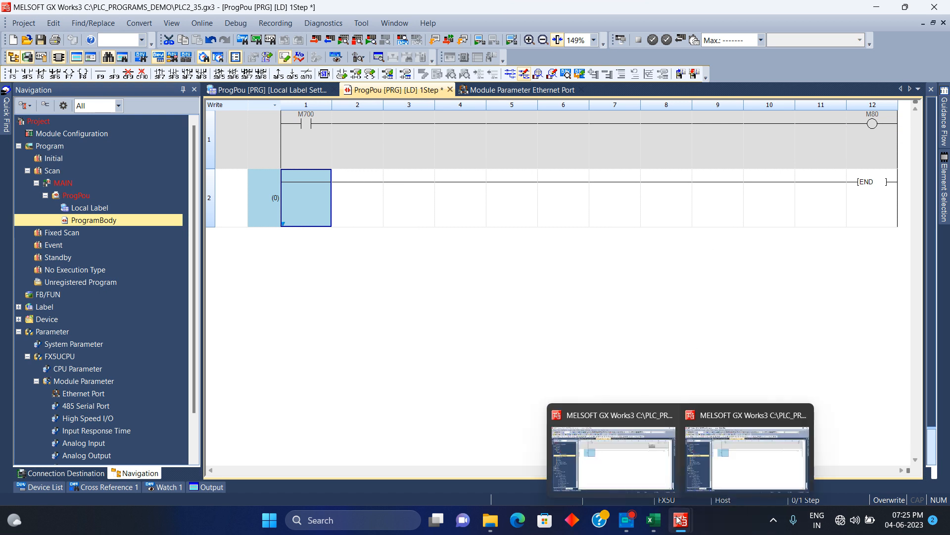
click(643, 479)
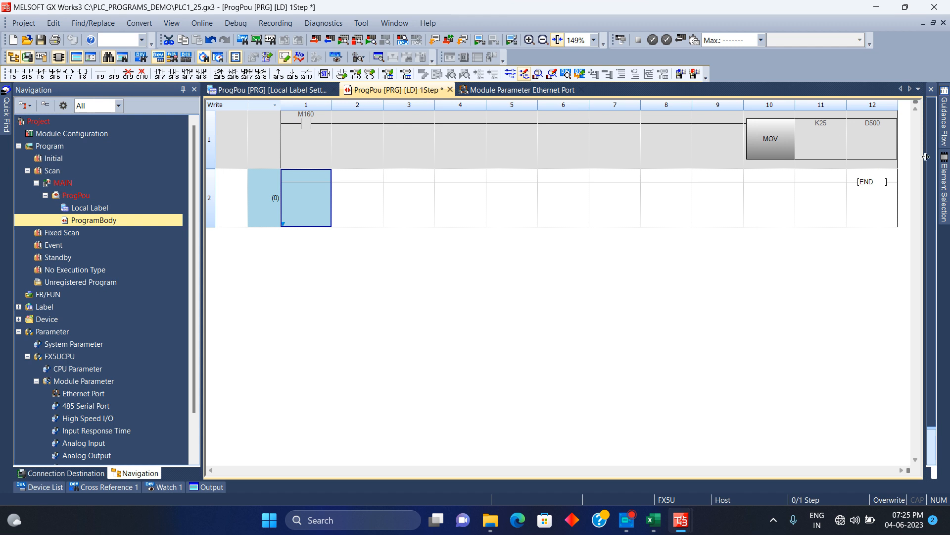
click(134, 24)
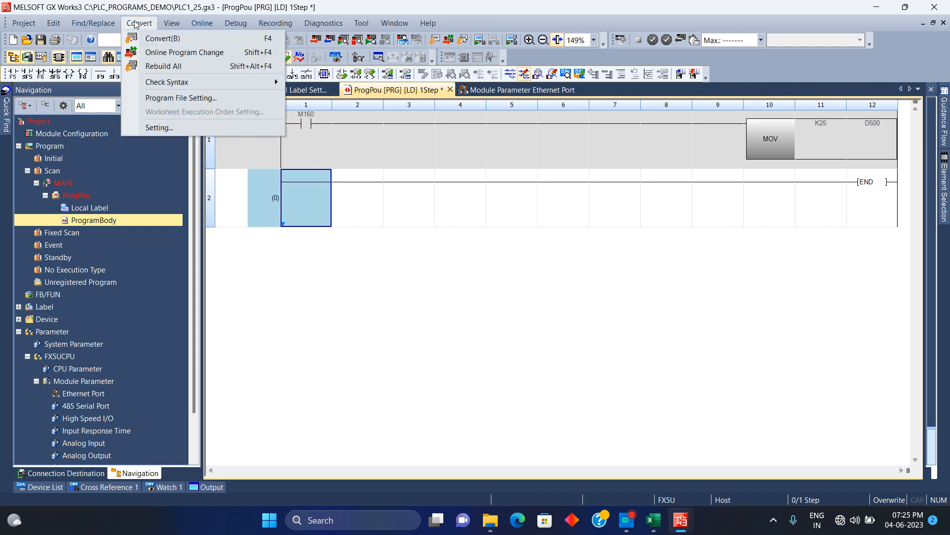
click(154, 71)
click(529, 335)
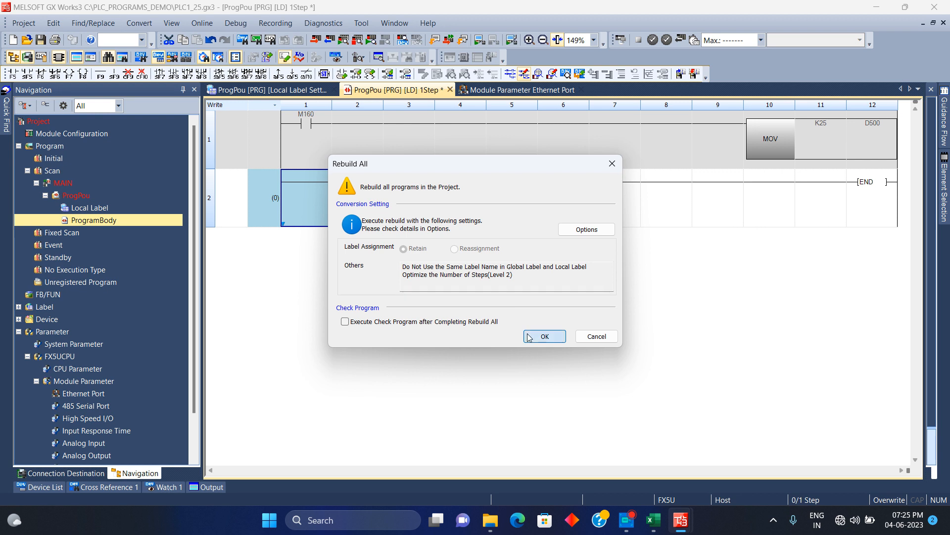
Rebuild all programs in the PLC2_35 project with the default conversion settings
mouse_move(680, 519)
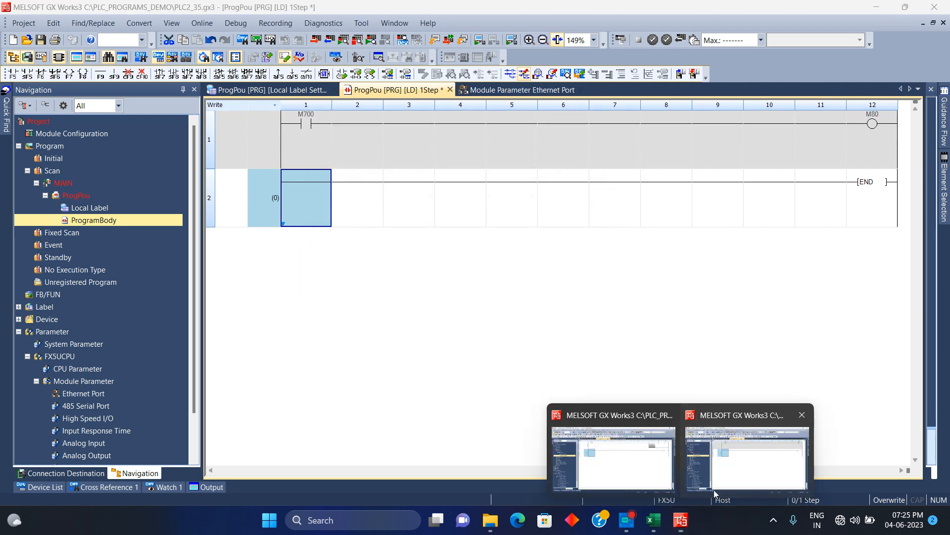
click(792, 446)
click(139, 24)
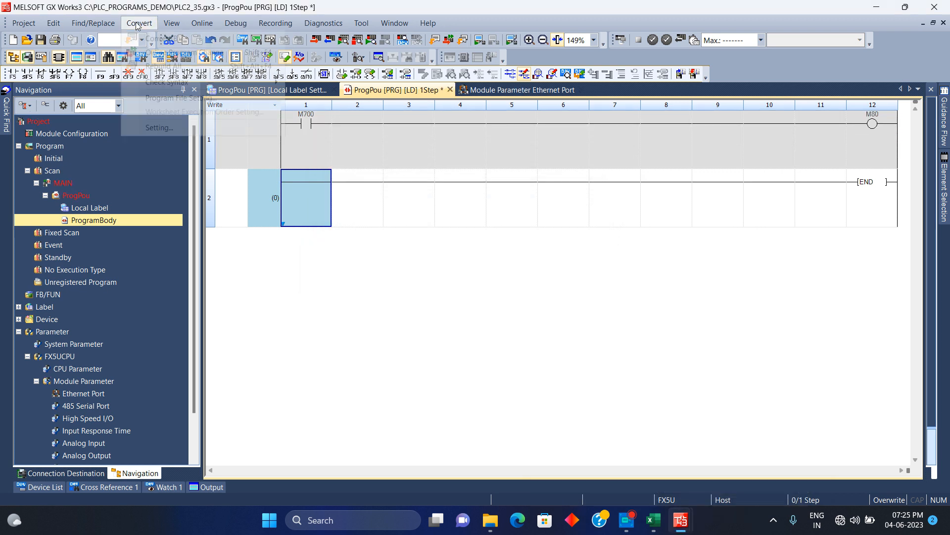
click(153, 70)
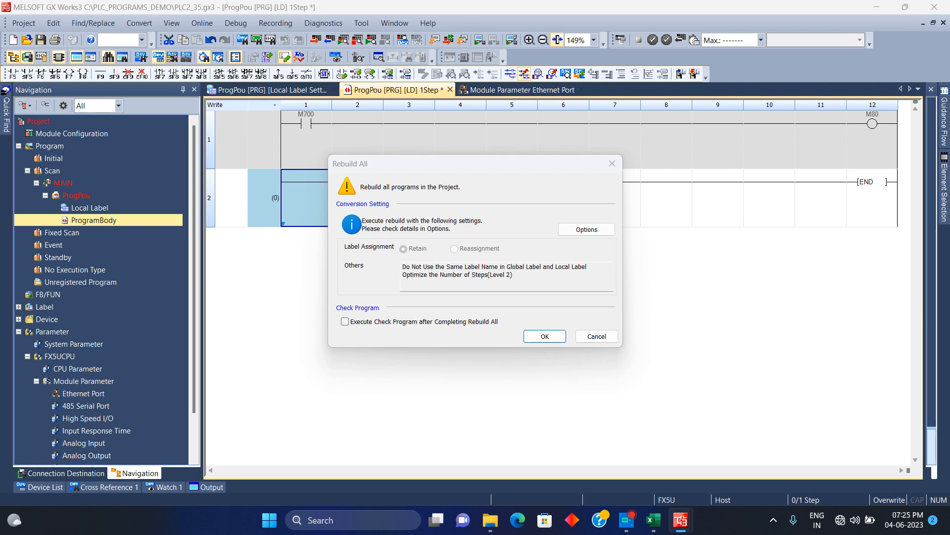
click(529, 336)
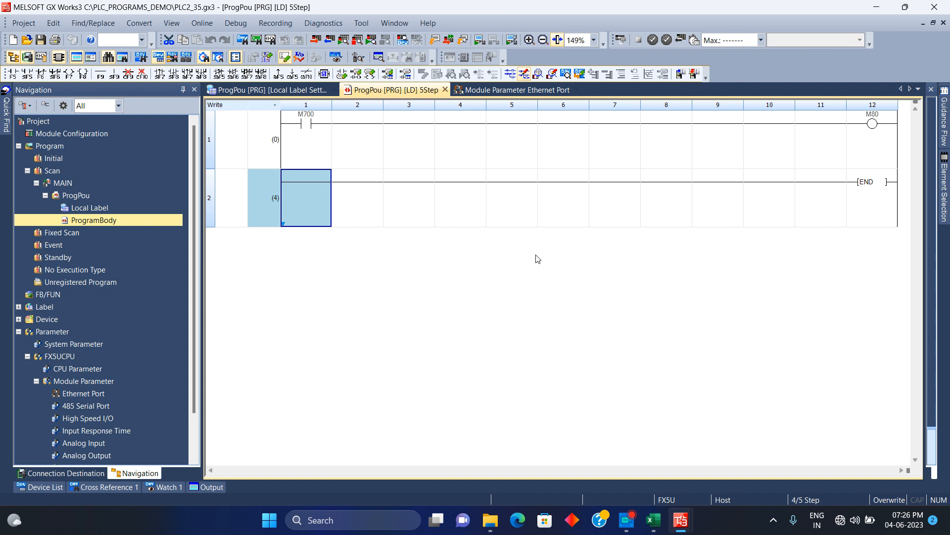
Start a system simulation from the PLC1_25 project and add PLC1_25.gx3 to GX Simulator3 as system 1
mouse_move(680, 519)
click(617, 423)
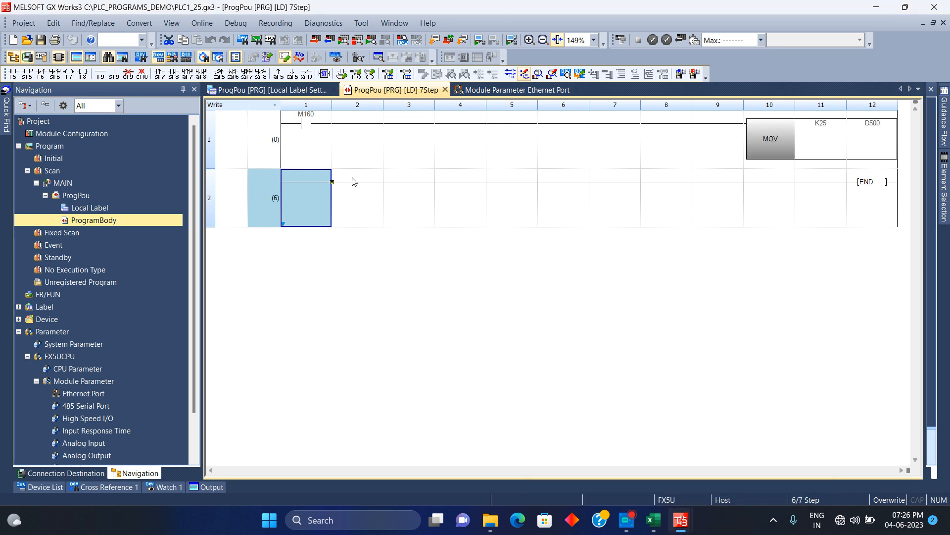
click(239, 26)
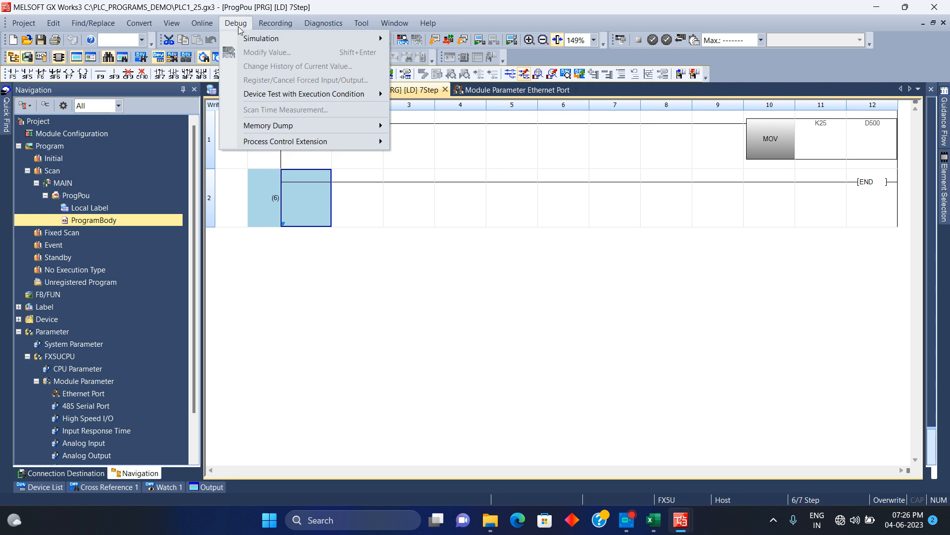
mouse_move(264, 43)
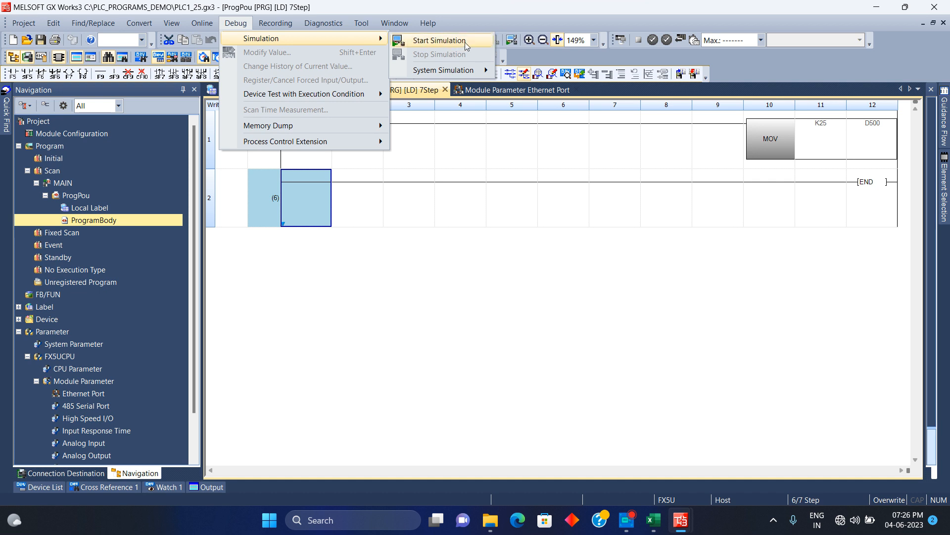
mouse_move(478, 75)
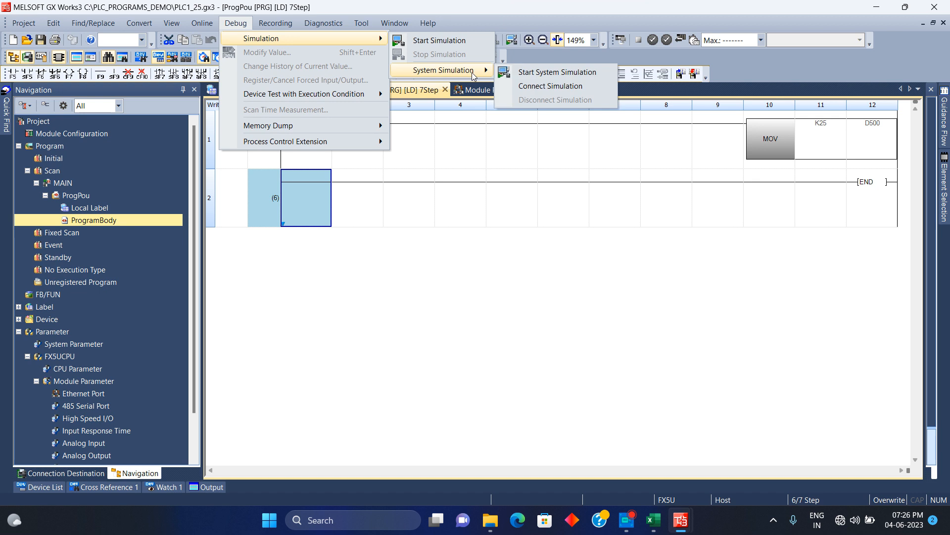
click(543, 79)
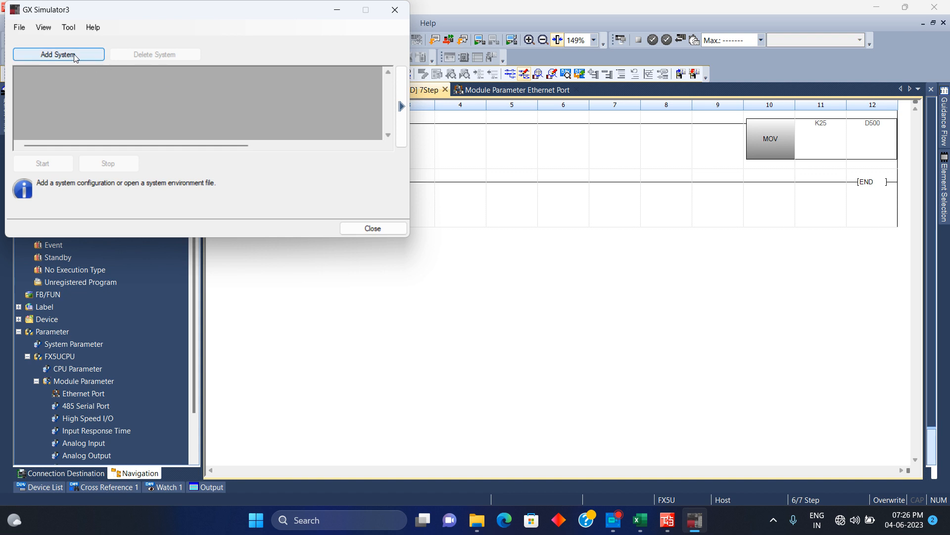
click(58, 55)
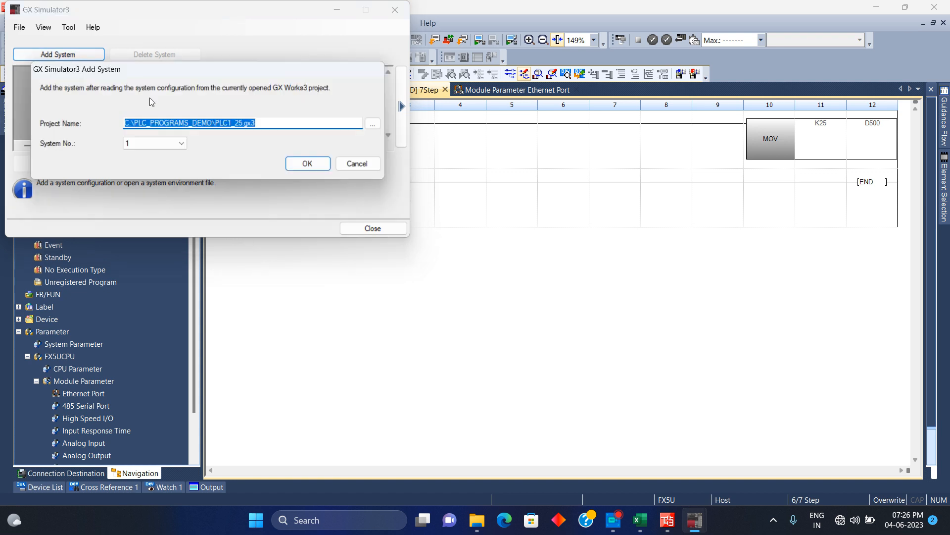
click(318, 168)
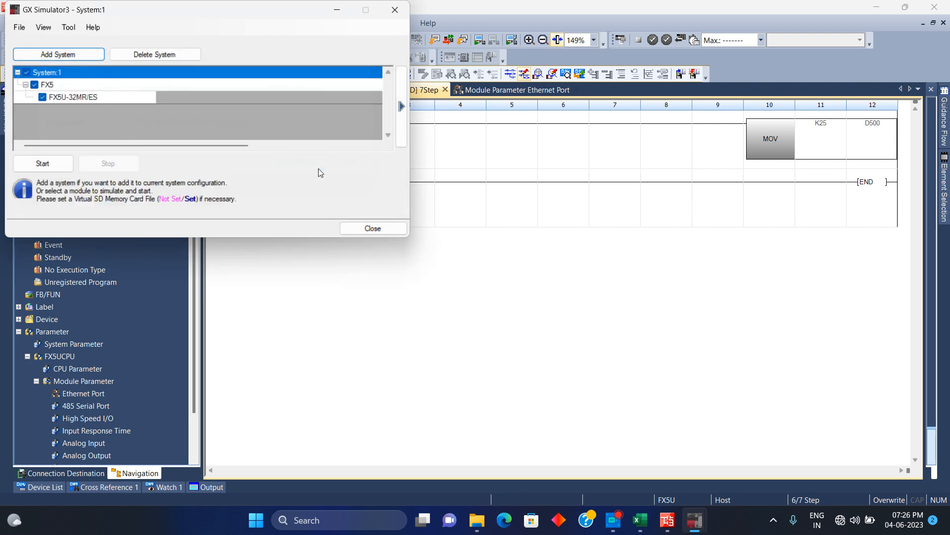
Add PLC2_35.gx3 from the PLC_PROGRAMS_DEMO folder to the simulator as system 2 and start simulating both systems
click(51, 56)
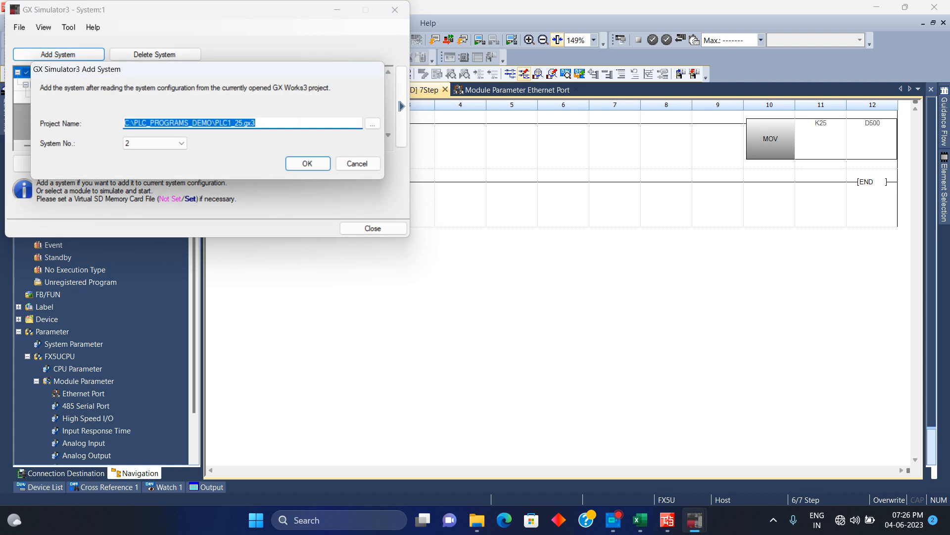
click(372, 124)
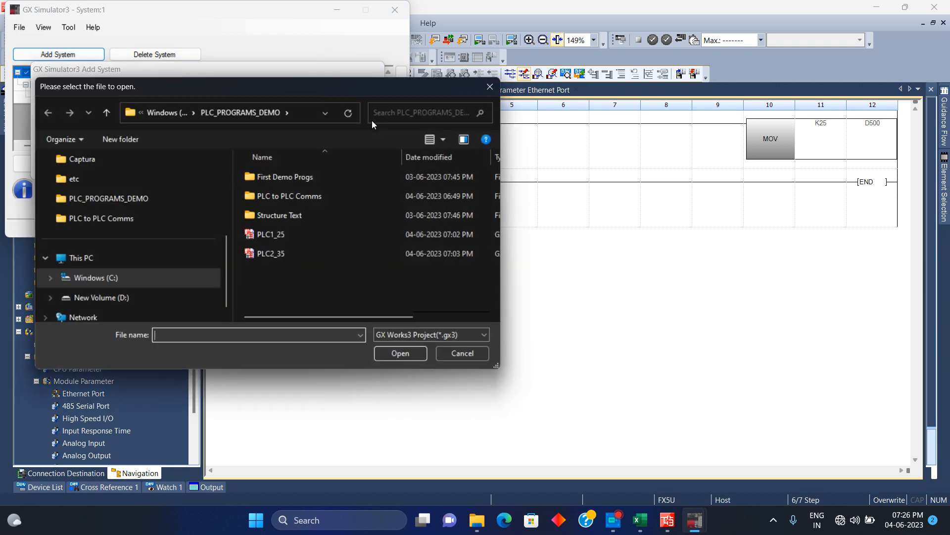
click(287, 251)
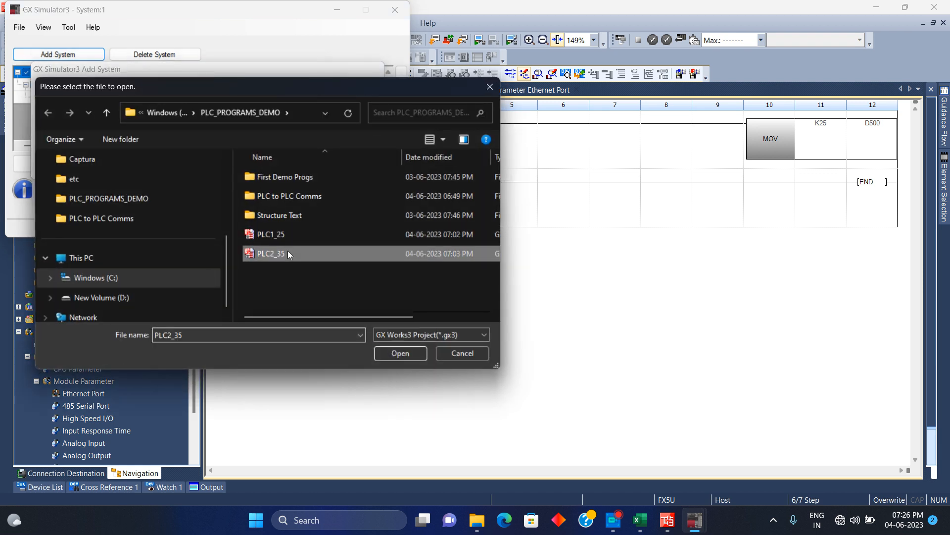
click(396, 351)
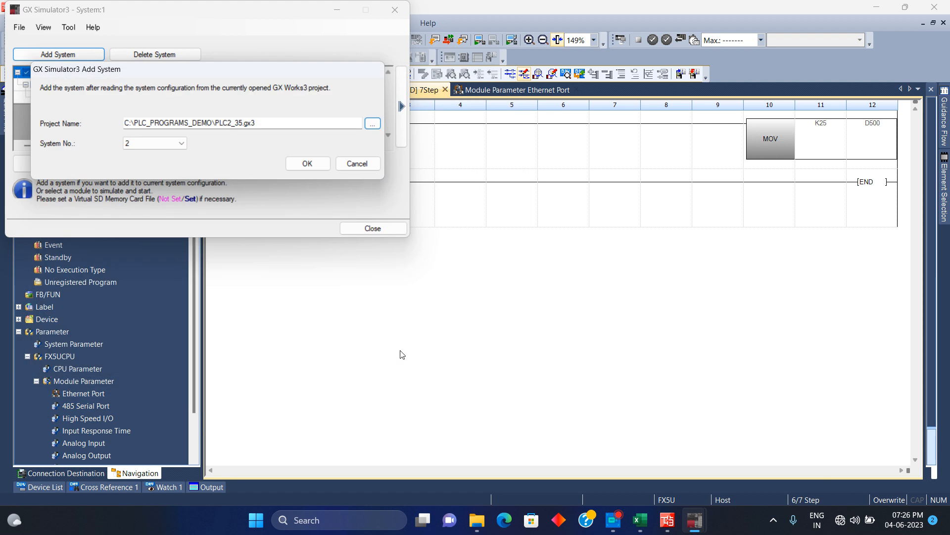
click(314, 166)
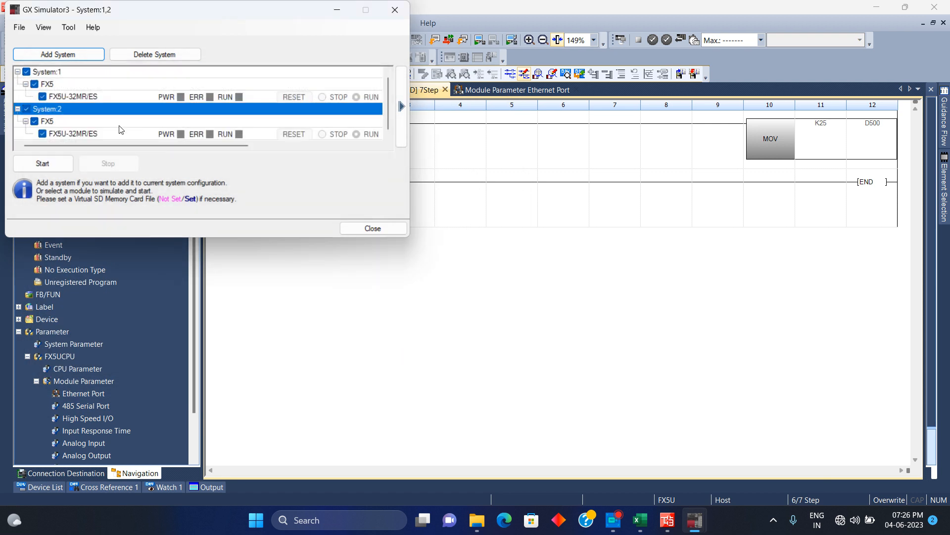
click(53, 165)
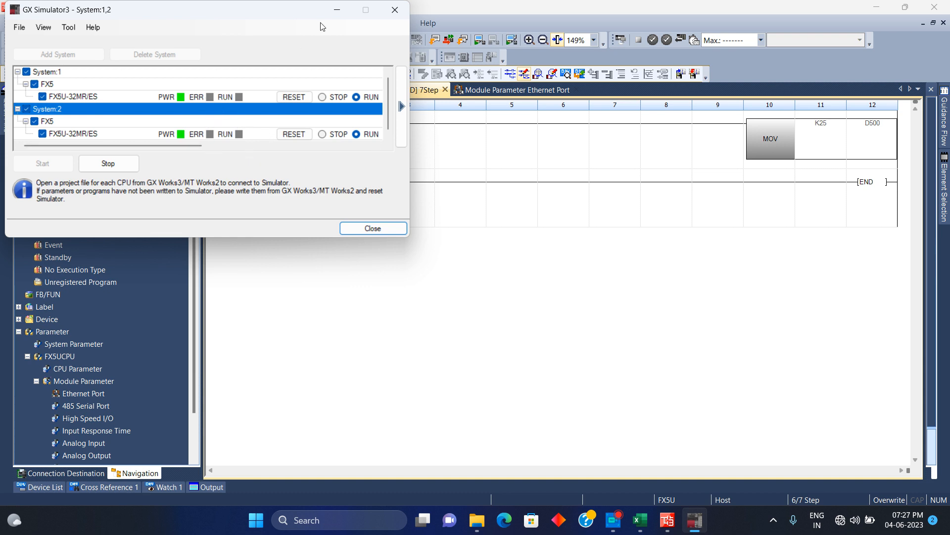
click(330, 14)
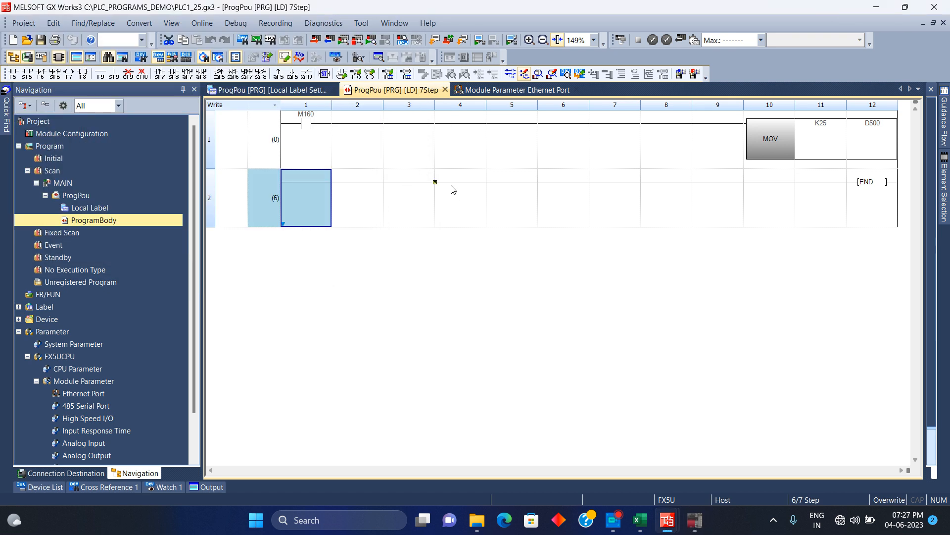
Connect the PLC1_25 project to the FX5U-32MR/ES host PLC of System1 in the running system simulation
click(241, 25)
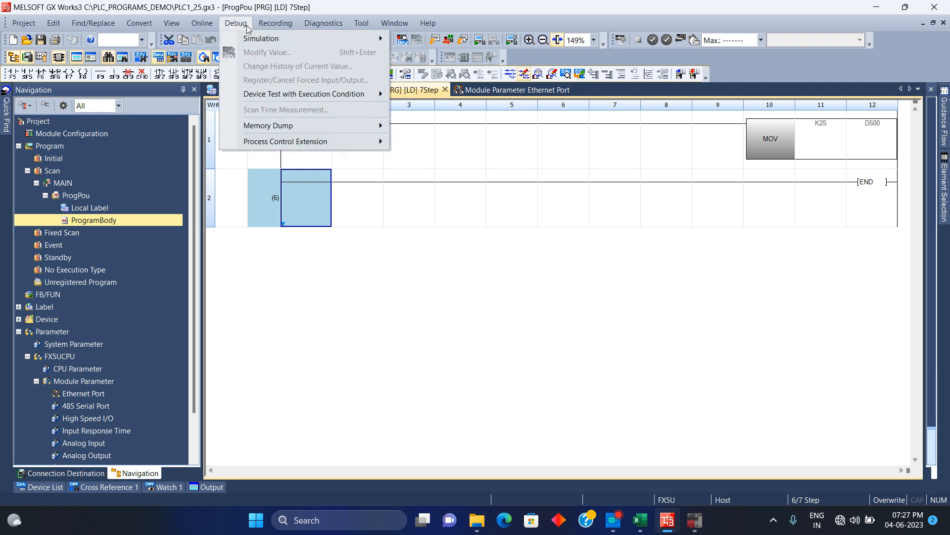
mouse_move(253, 38)
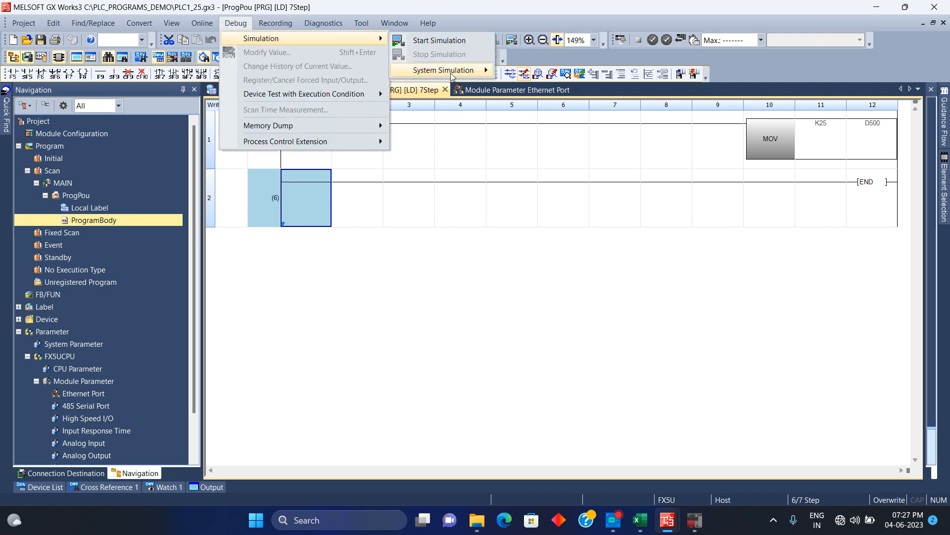
mouse_move(451, 76)
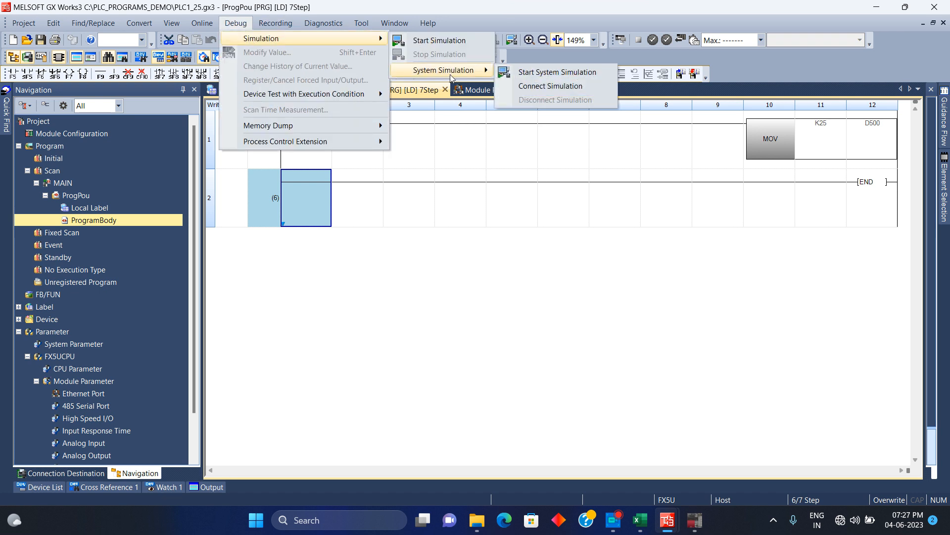
click(541, 88)
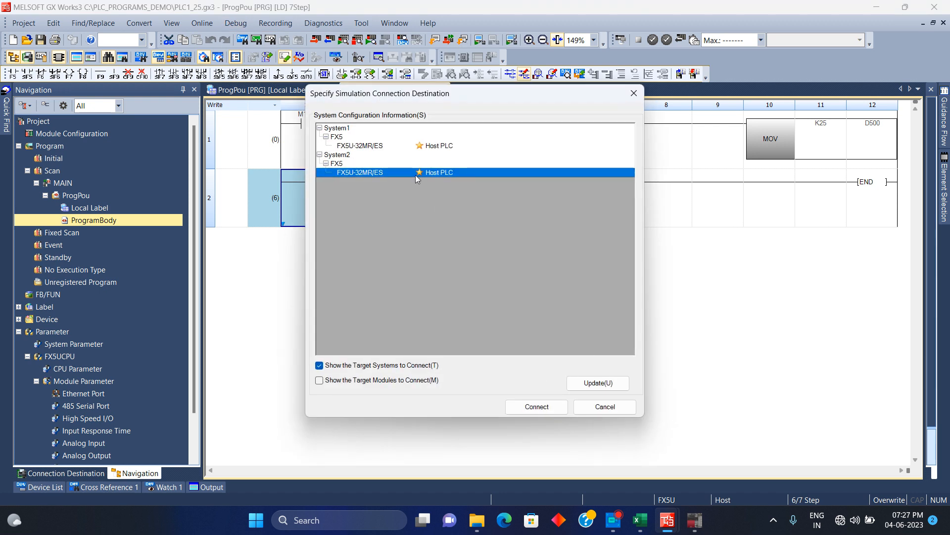
click(380, 145)
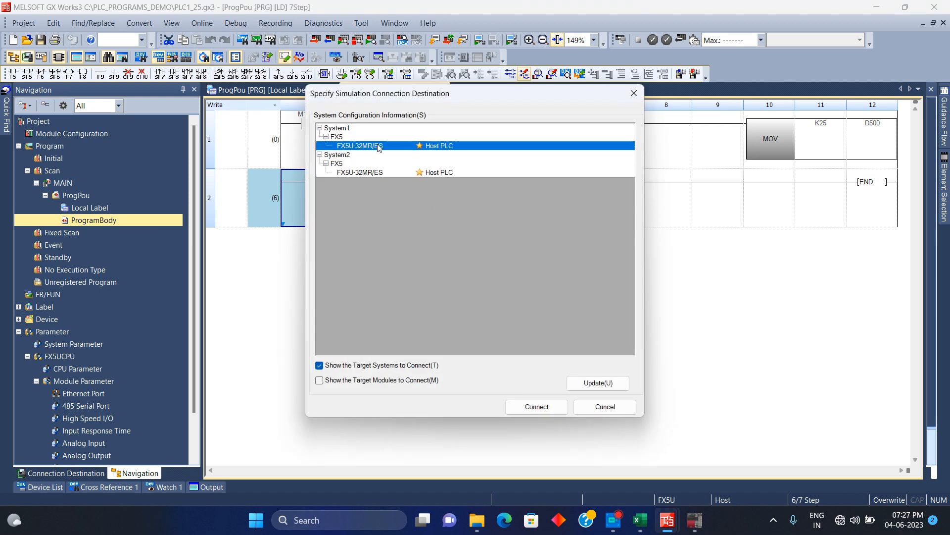
click(536, 407)
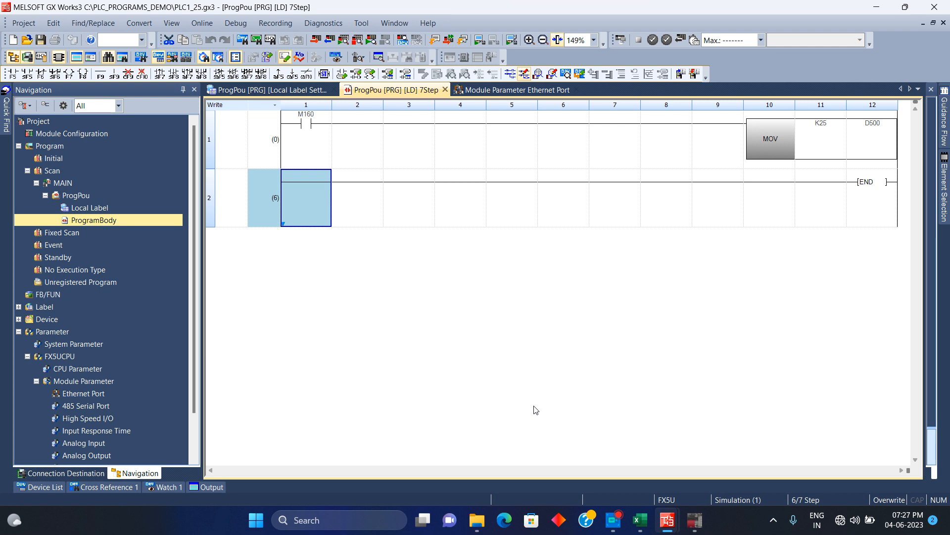
Write all parameters, global labels and programs of the PLC1_25 project to its simulated PLC
click(689, 521)
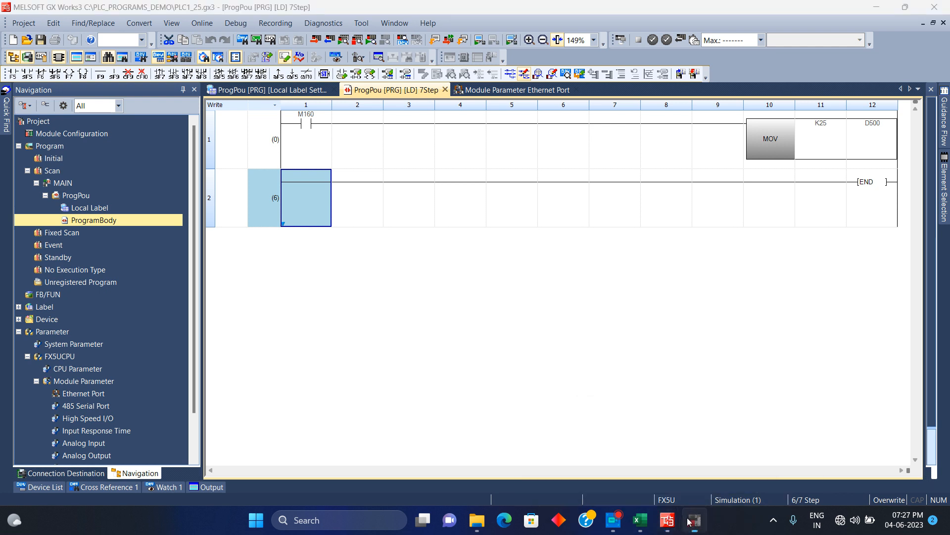
click(689, 522)
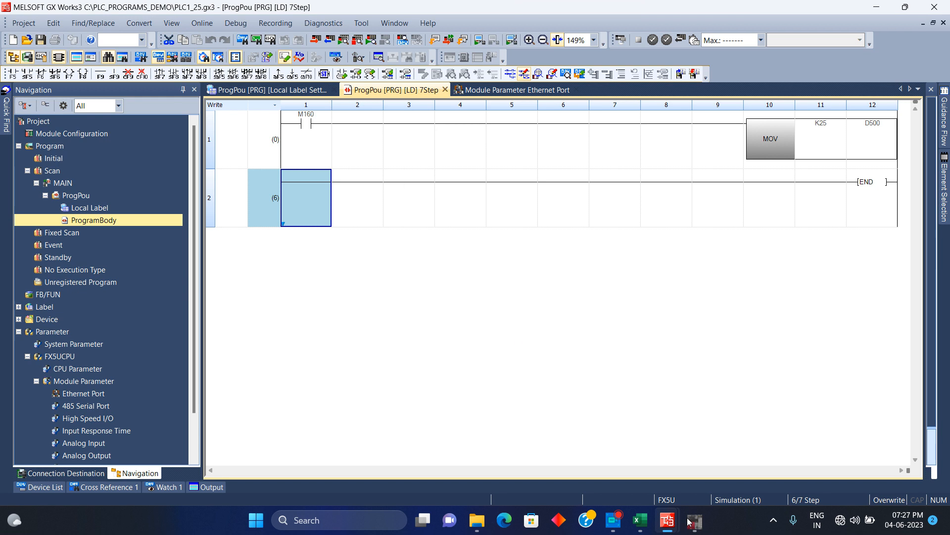
click(202, 23)
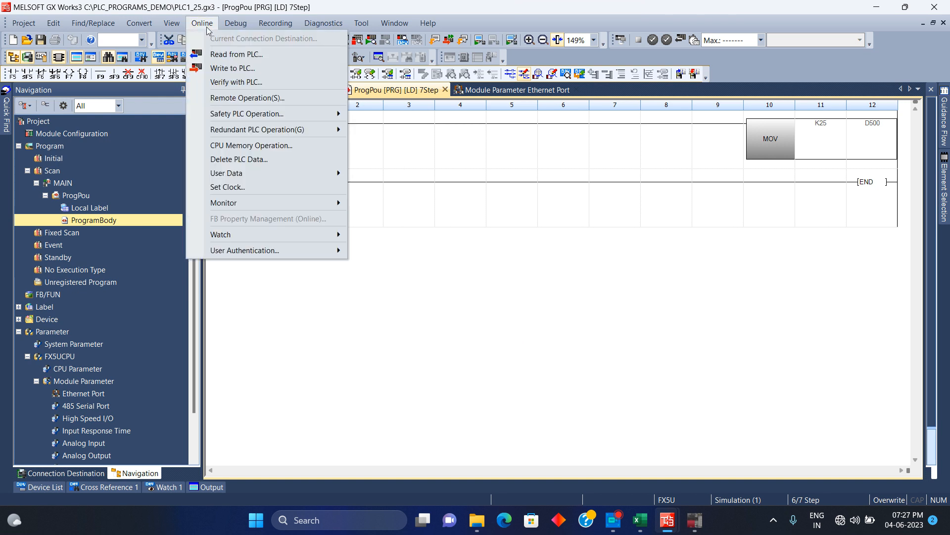
click(214, 72)
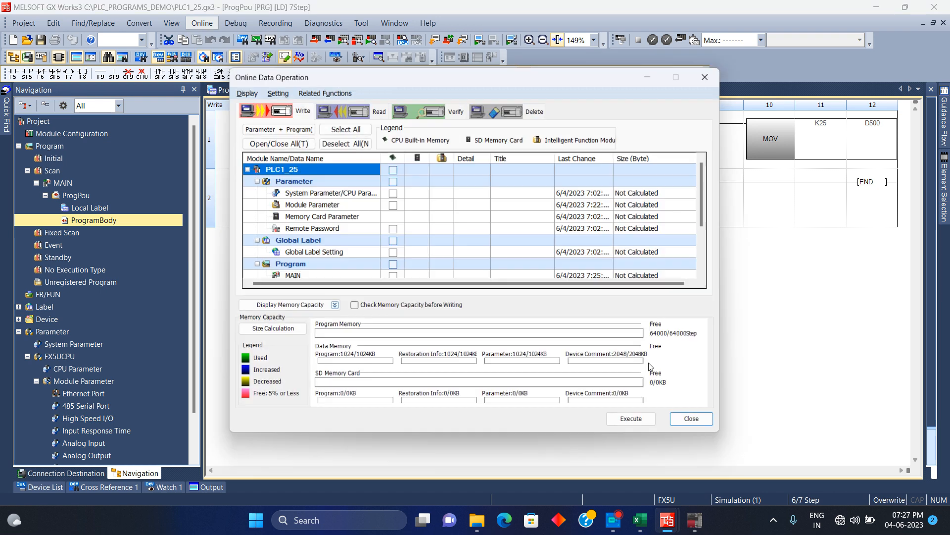
click(356, 129)
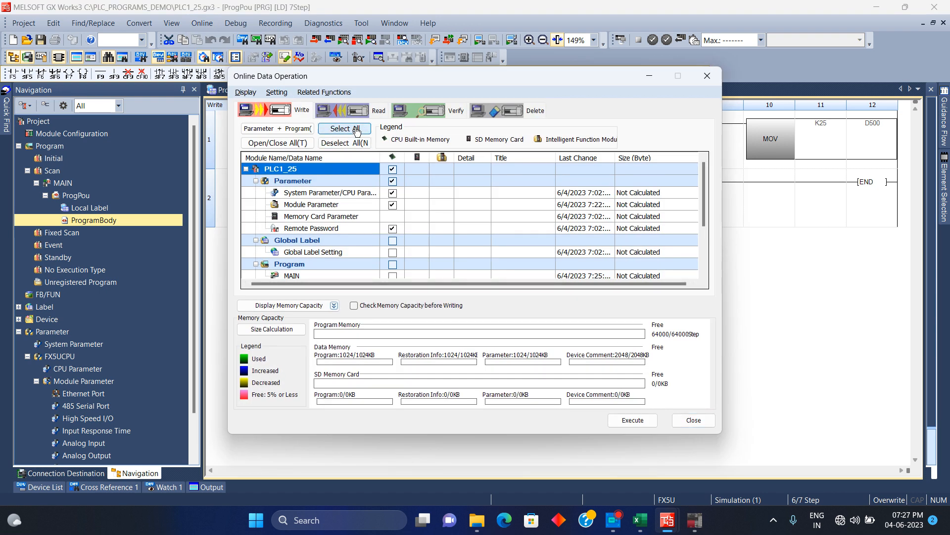
click(624, 426)
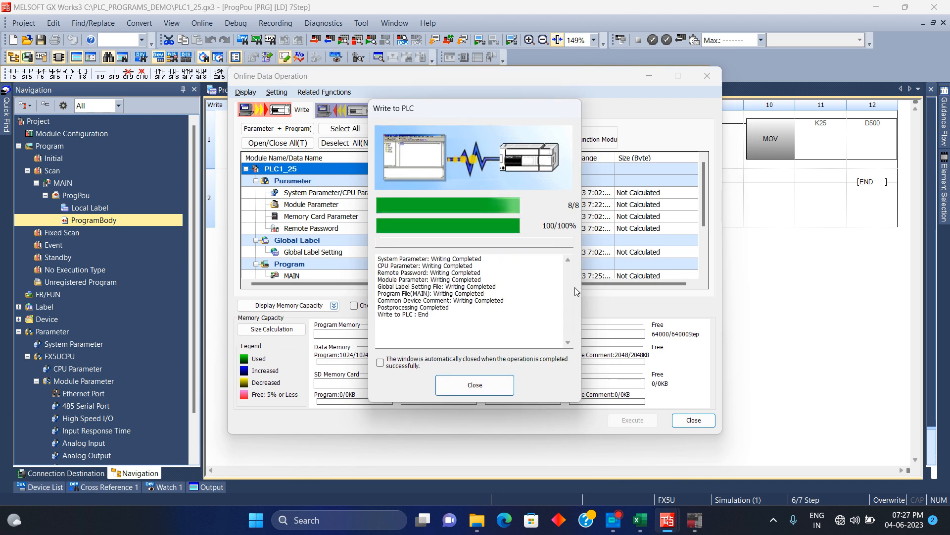
click(476, 386)
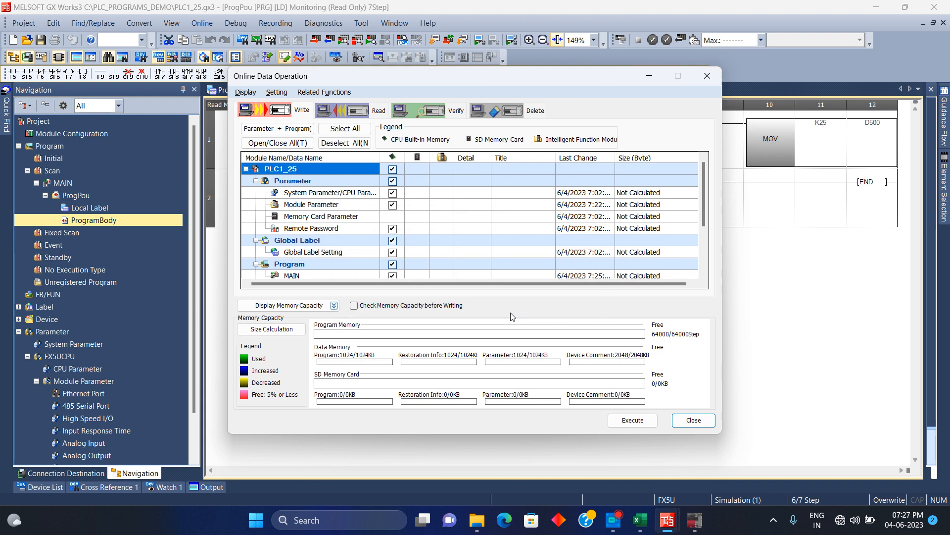
click(693, 420)
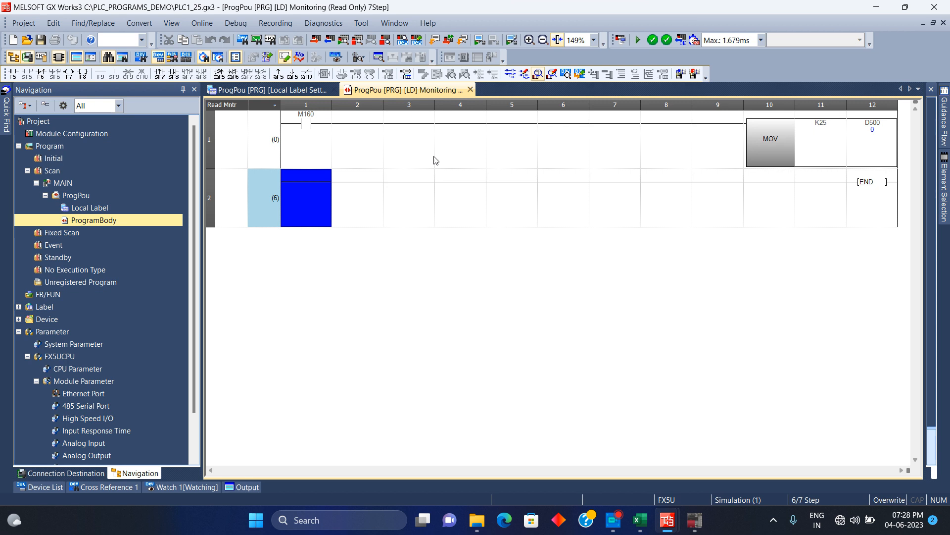
Switch to the PLC2_35 project and connect it to the FX5U-32MR/ES host PLC of System2 in the simulation
mouse_move(667, 520)
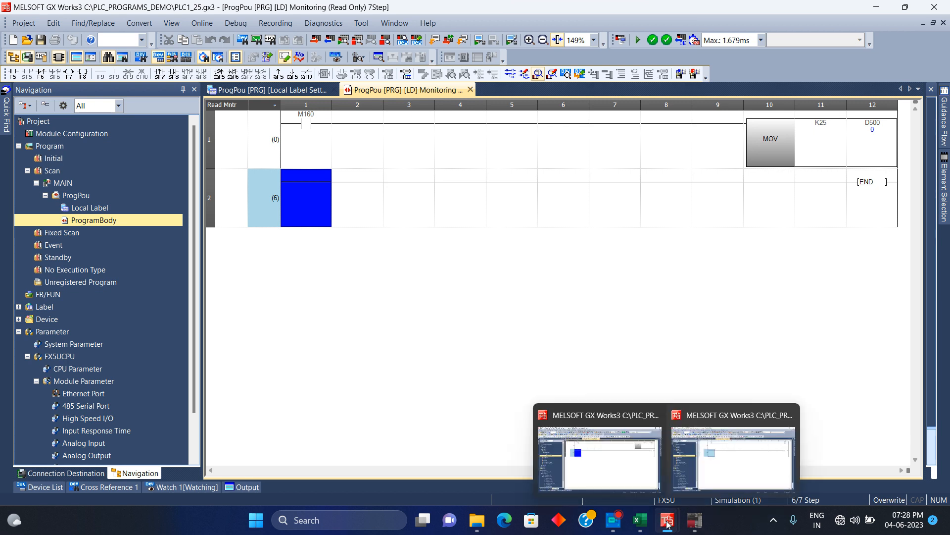
click(736, 477)
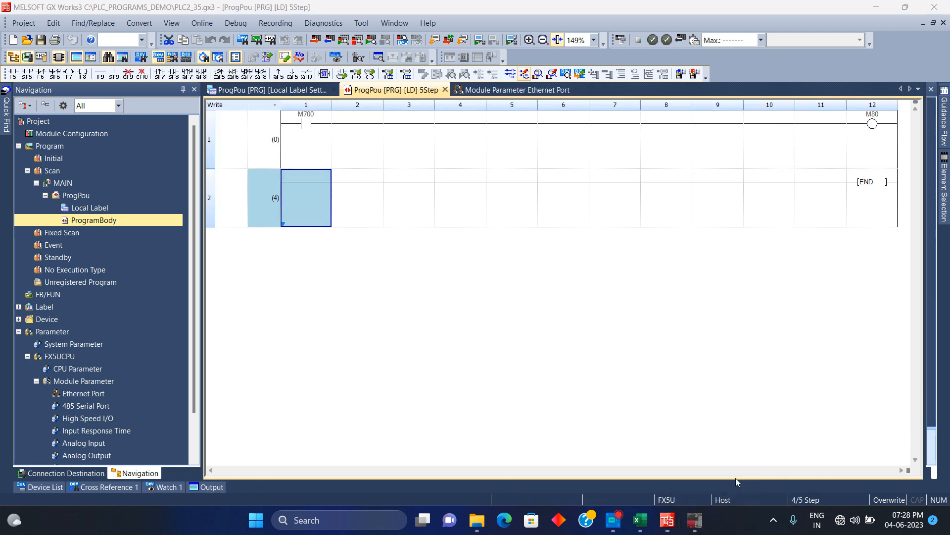
click(207, 25)
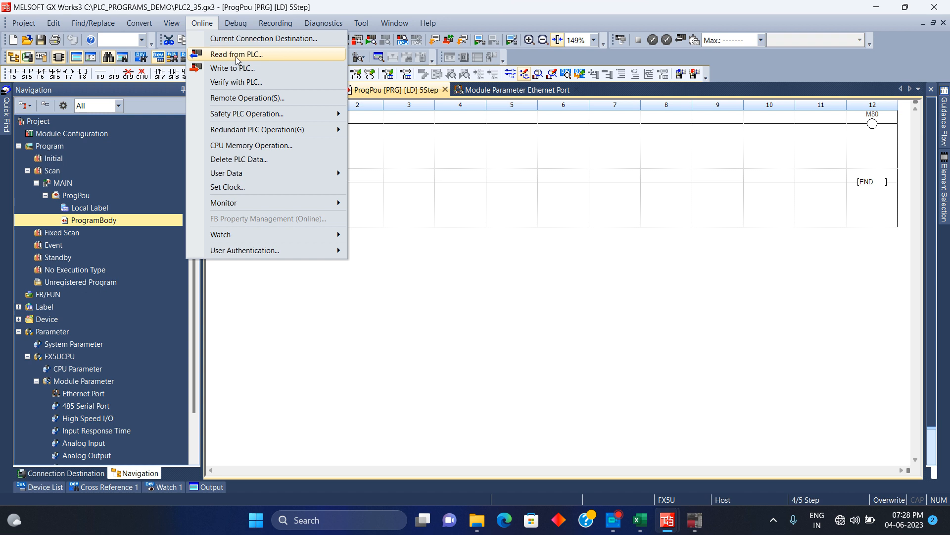
mouse_move(240, 23)
mouse_move(258, 40)
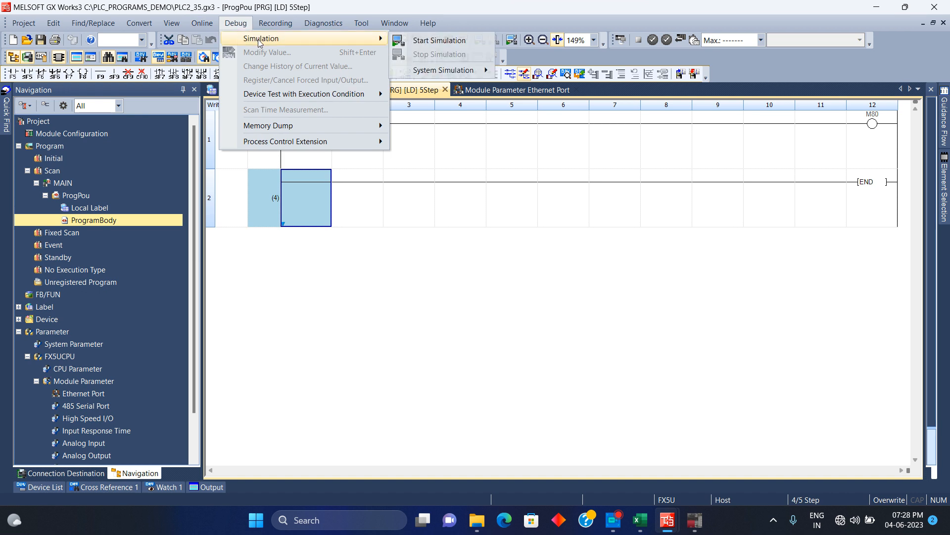
mouse_move(471, 74)
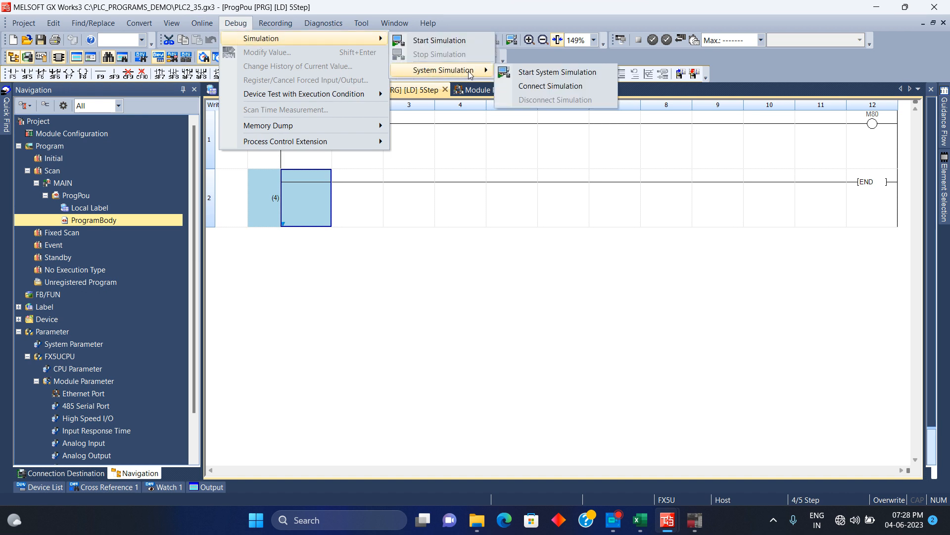
click(520, 85)
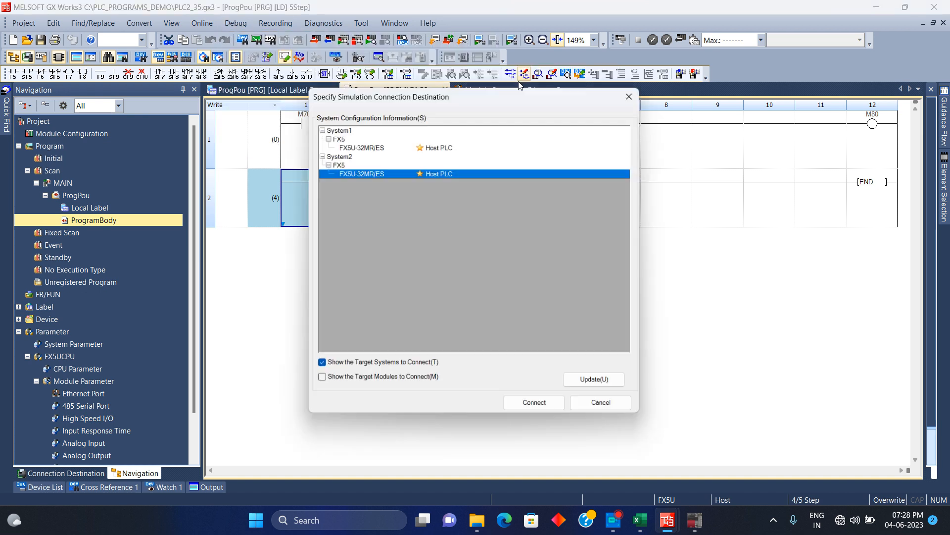
click(556, 408)
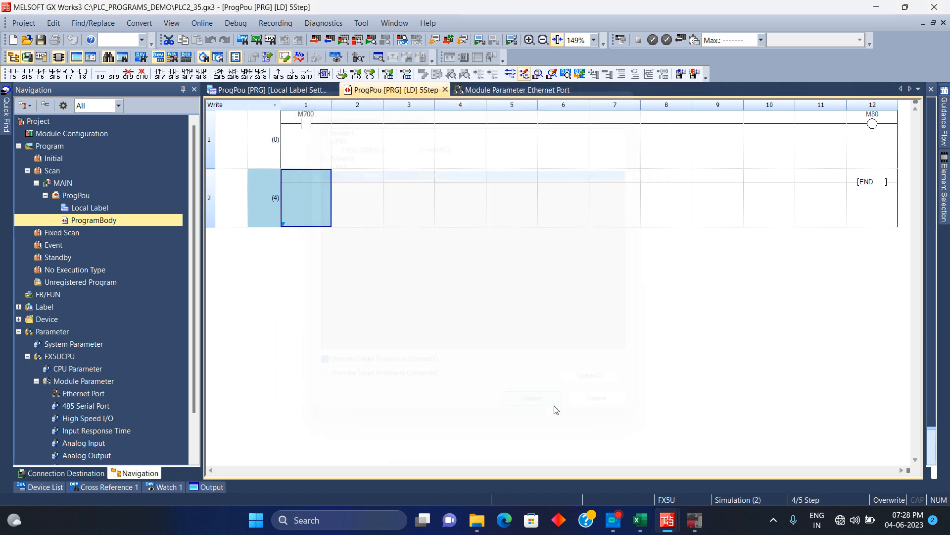
Write all parameters, global labels and programs of the PLC2_35 project to its simulated PLC
click(203, 25)
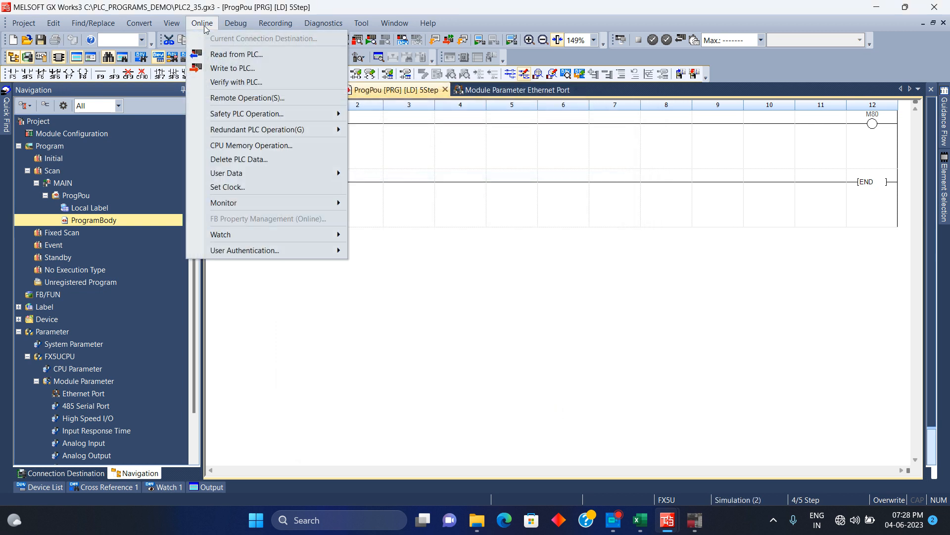
click(217, 68)
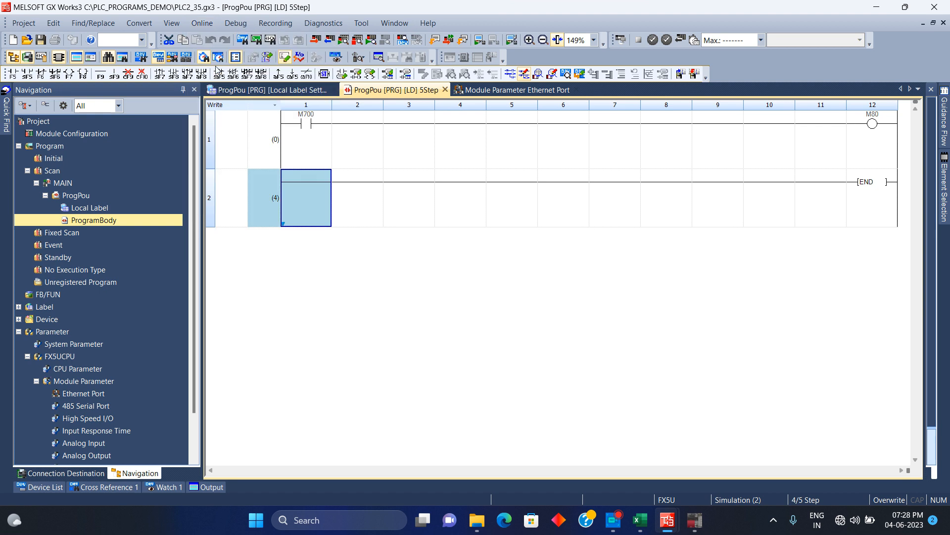
click(356, 130)
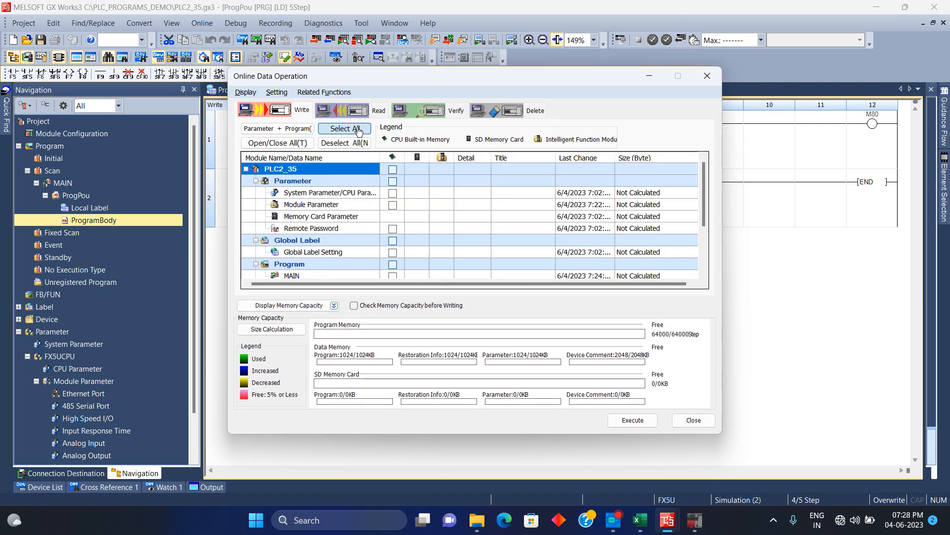
click(646, 423)
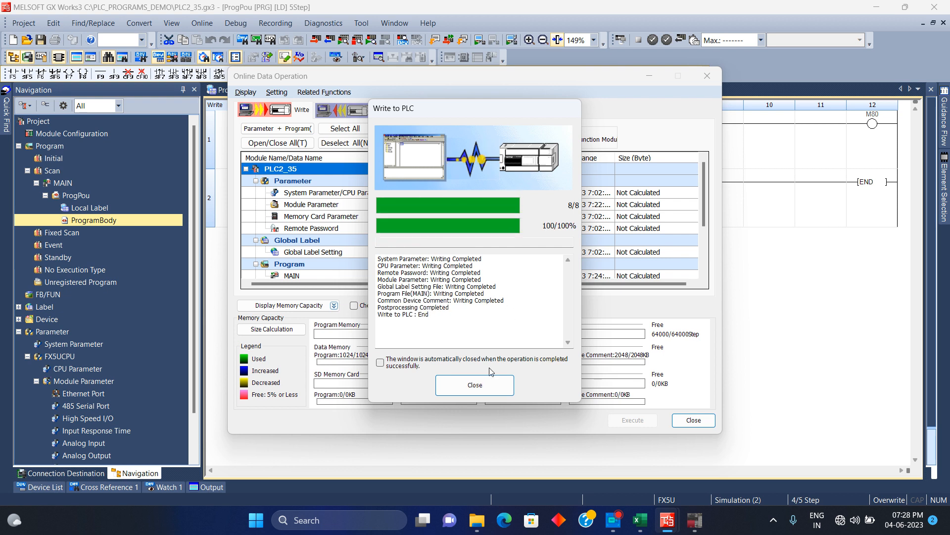
click(481, 394)
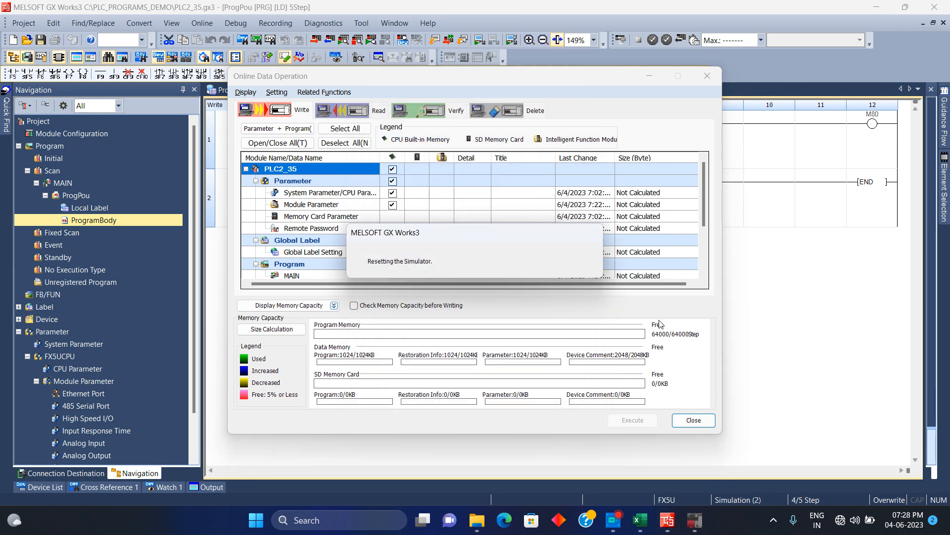
click(694, 421)
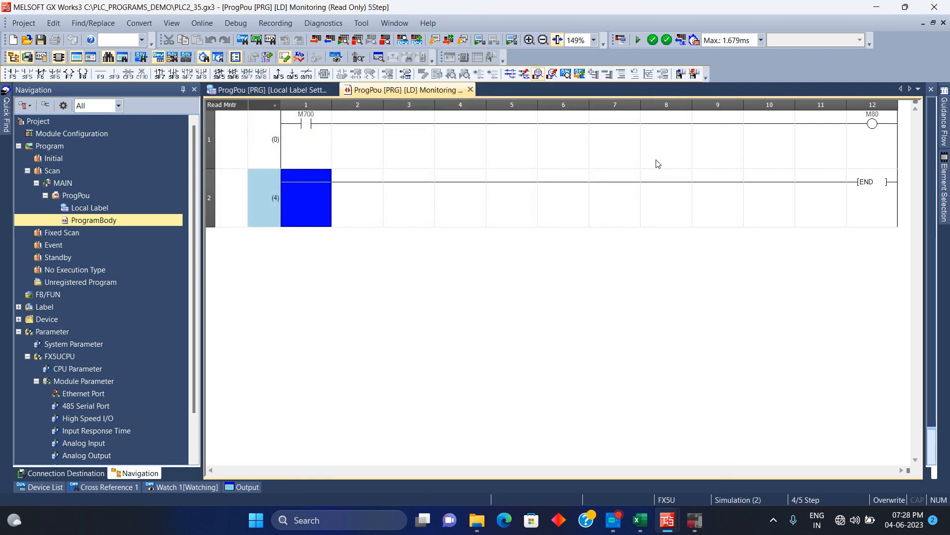
Check the power and run status of both systems in GX Simulator3 and review the Address_Mapping workbook in Excel
click(695, 519)
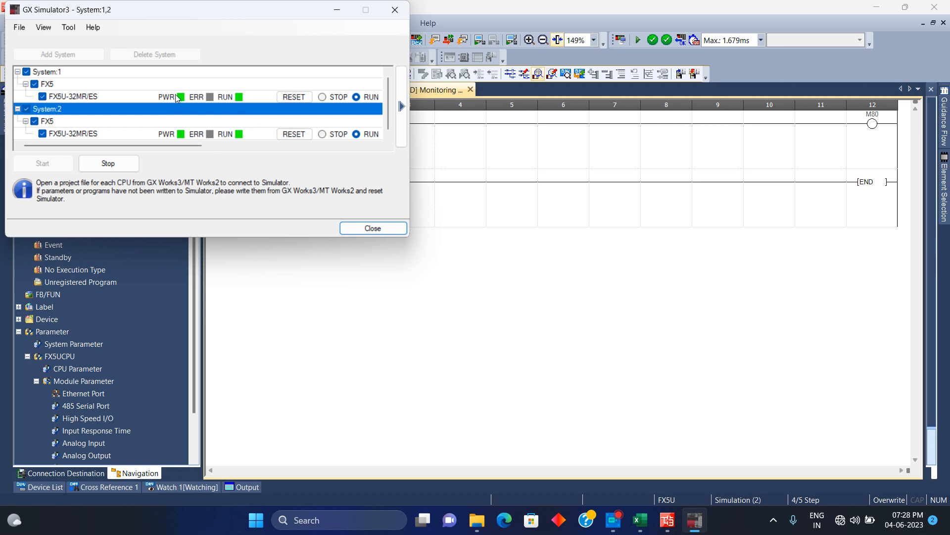
click(336, 15)
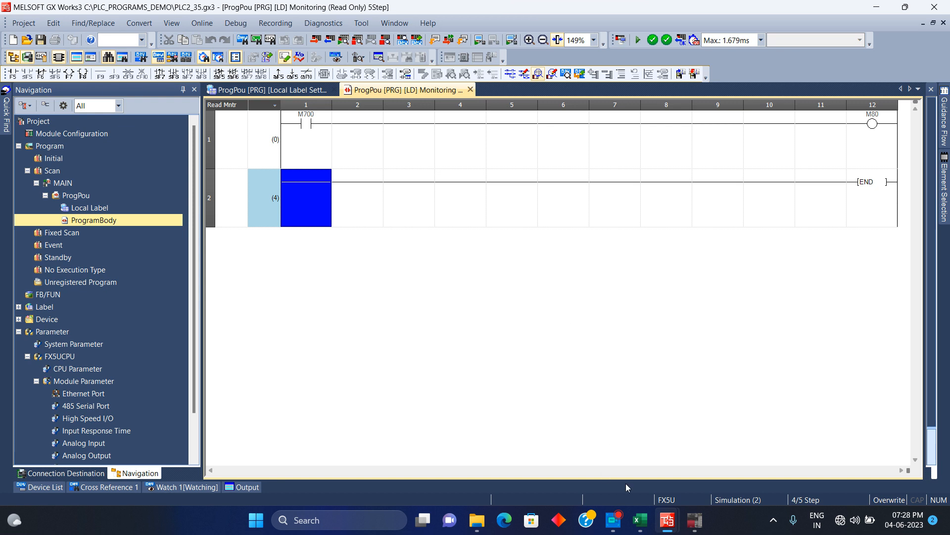
click(647, 518)
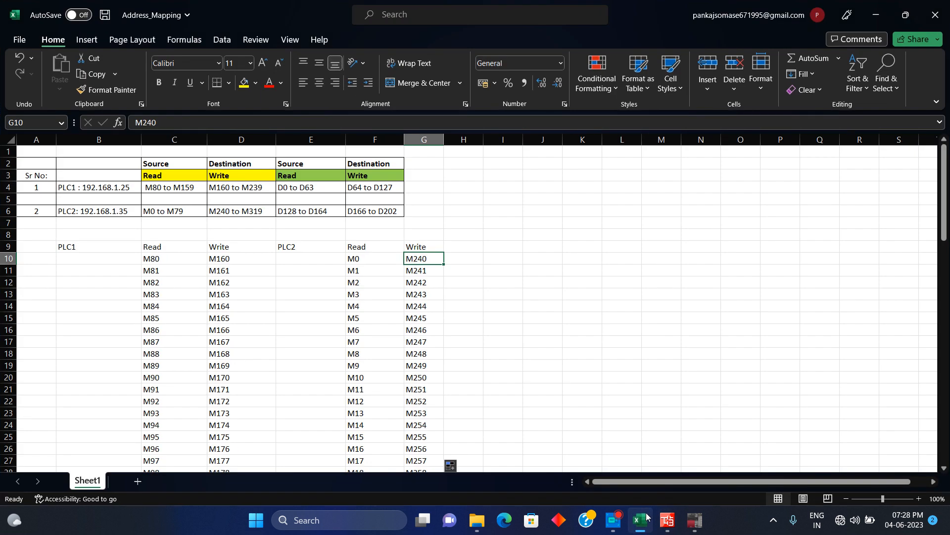
click(646, 518)
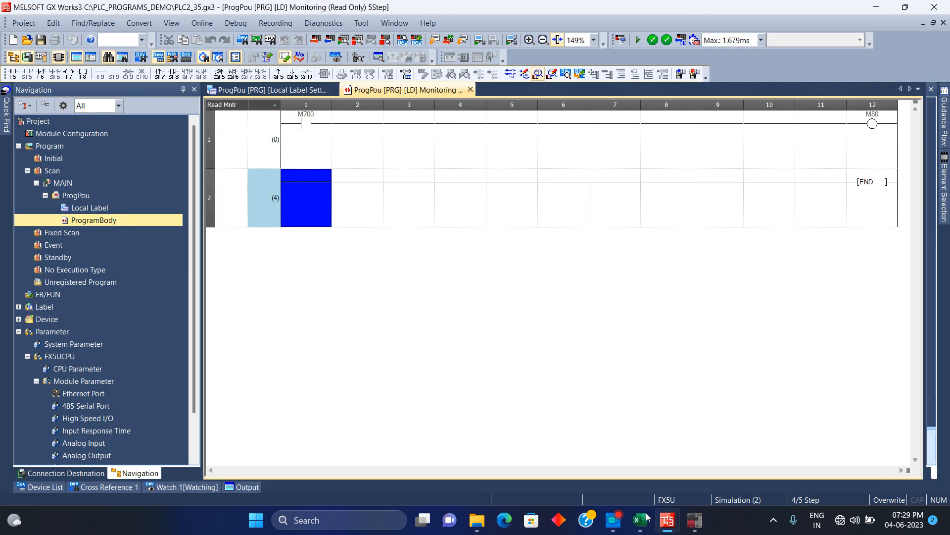
click(646, 518)
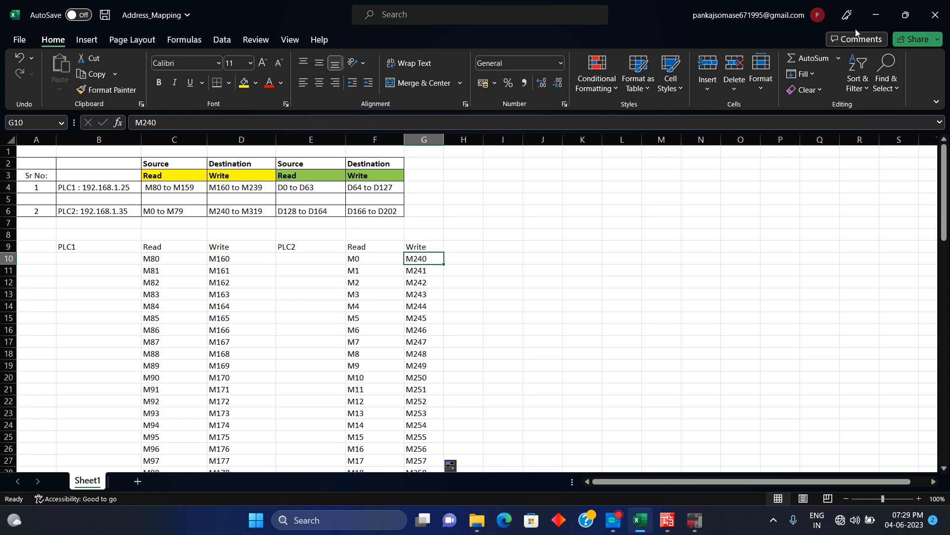
click(865, 20)
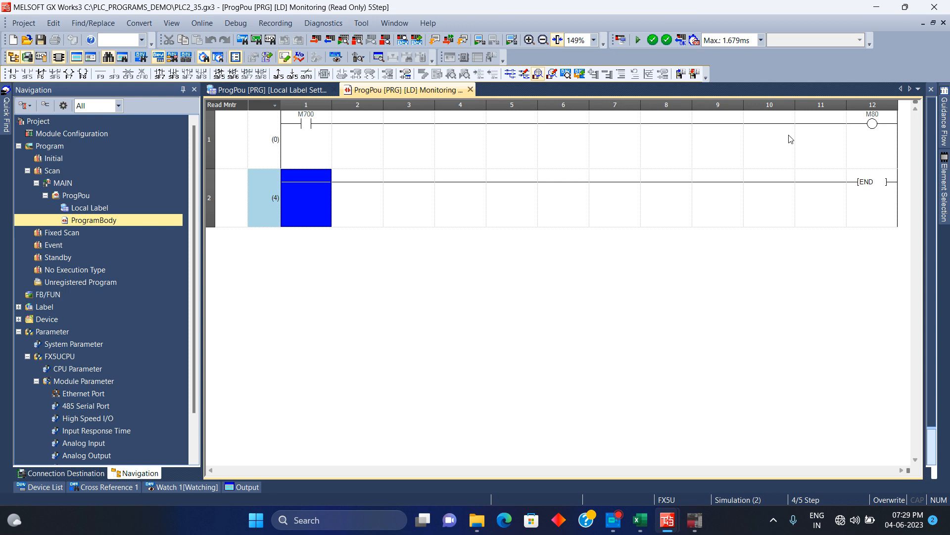
Turn on M700 in the monitored PLC2_35 ladder and check the D500 transfer rung in the PLC1_25 project
click(307, 131)
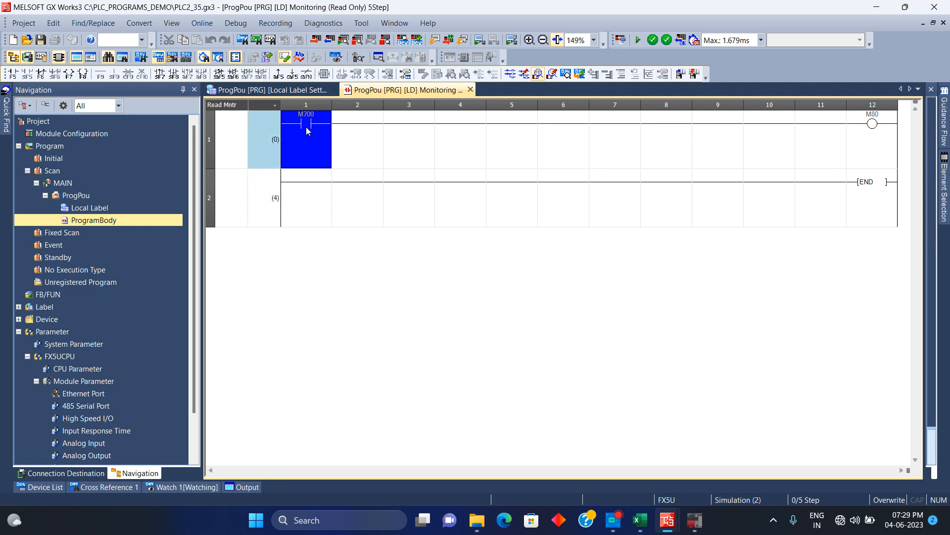
shift+double_click(307, 130)
mouse_move(668, 530)
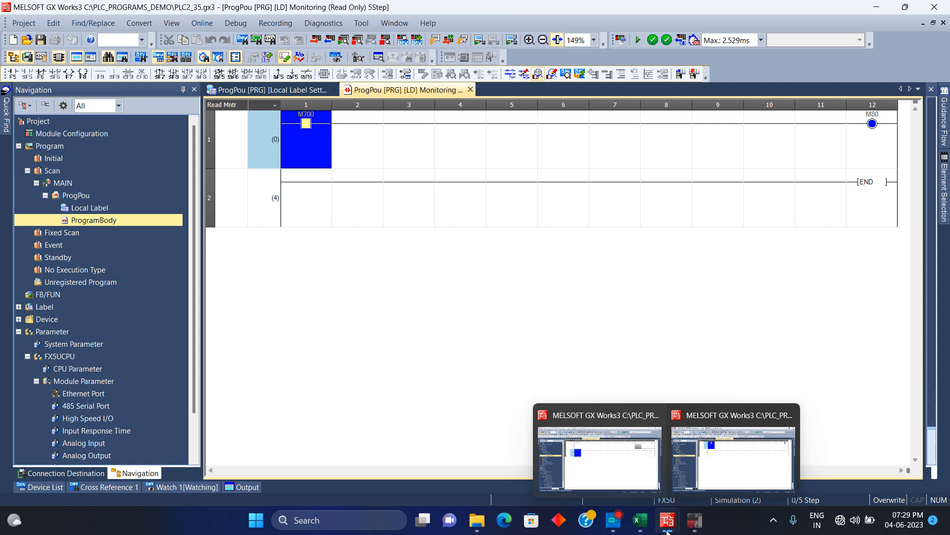
click(645, 470)
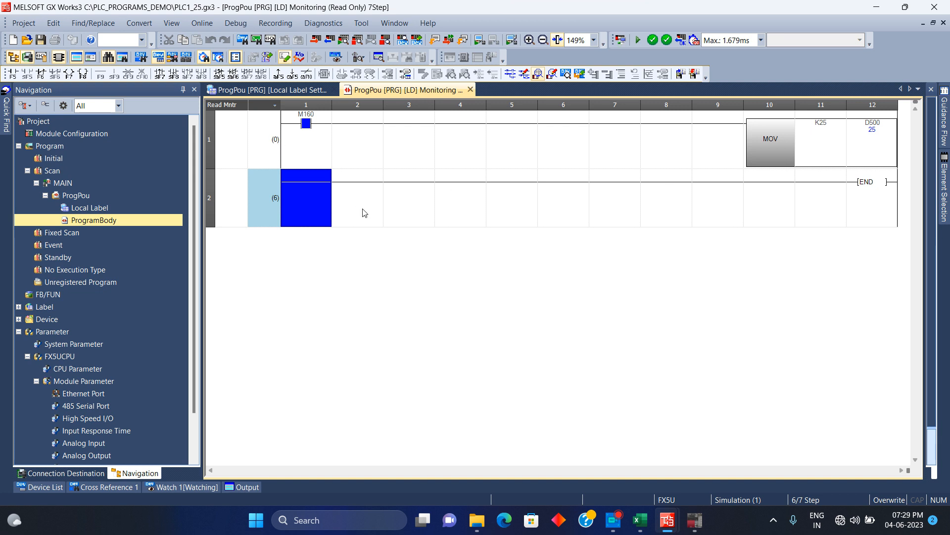
click(614, 529)
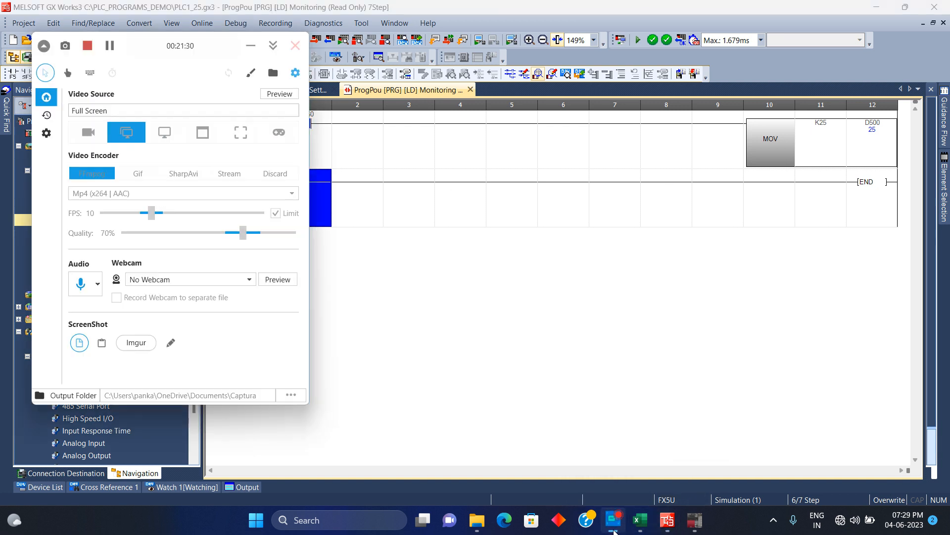
click(244, 50)
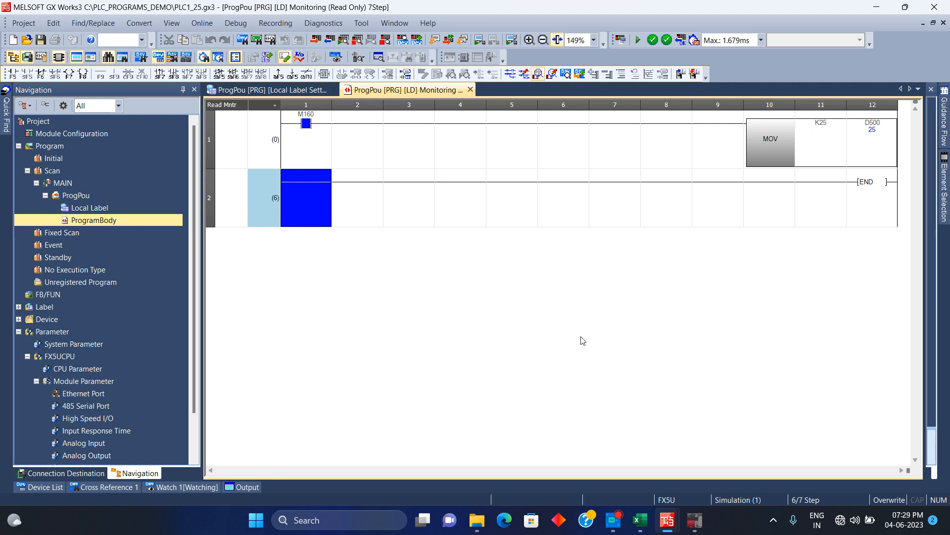
mouse_move(666, 515)
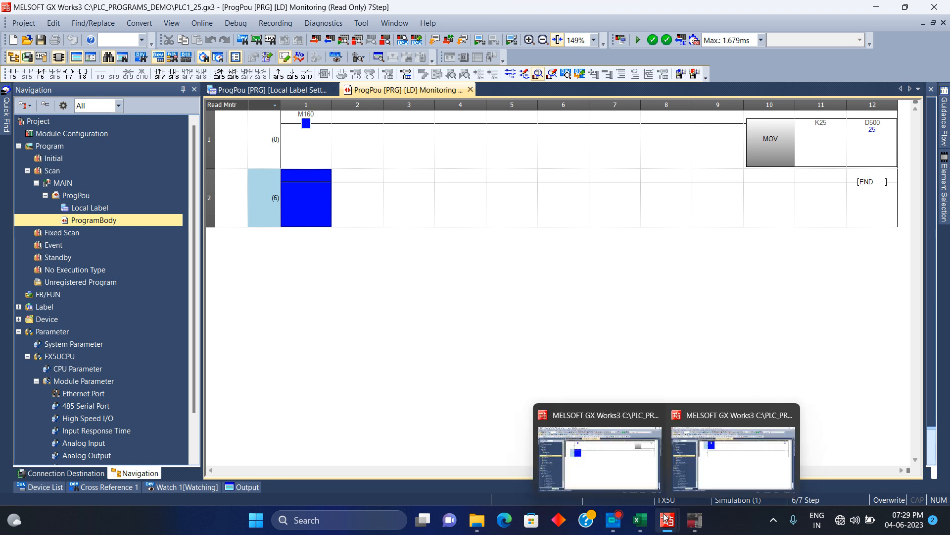
click(631, 467)
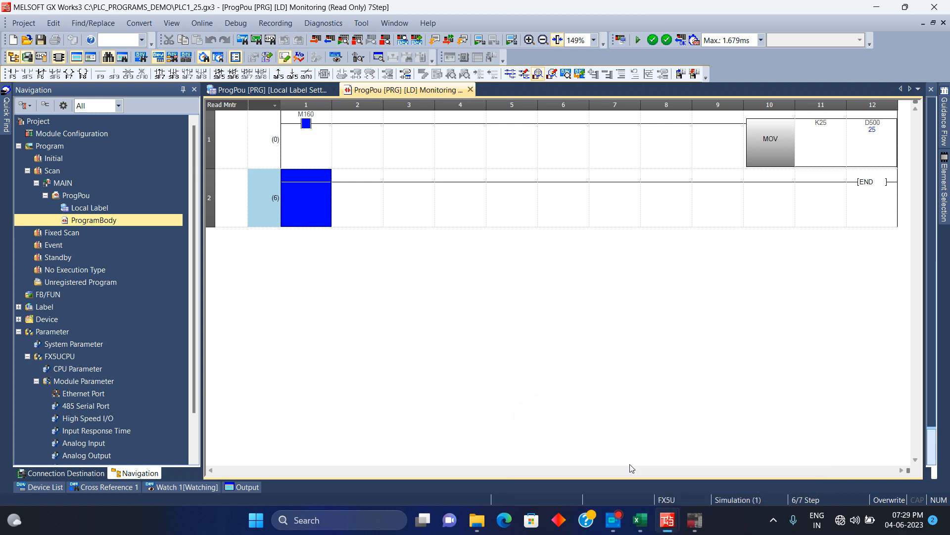
mouse_move(667, 518)
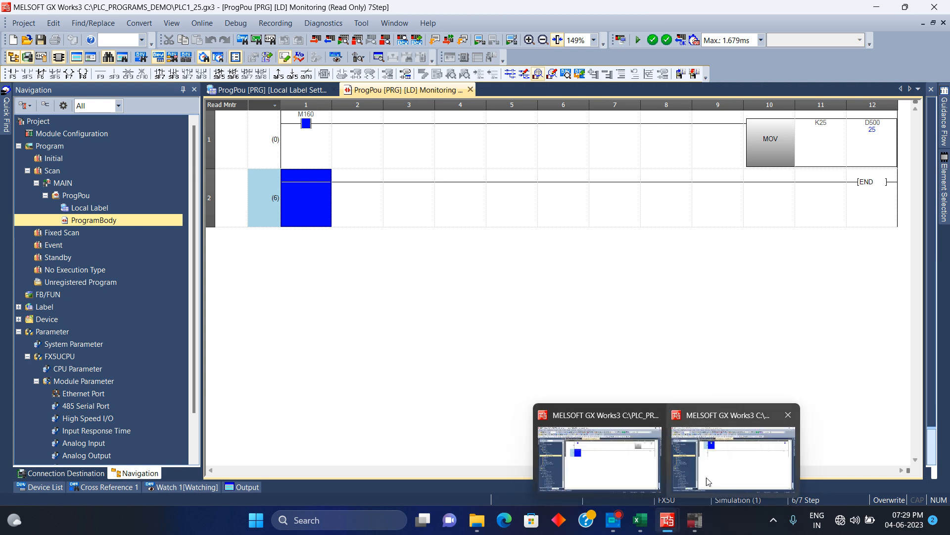
mouse_move(712, 477)
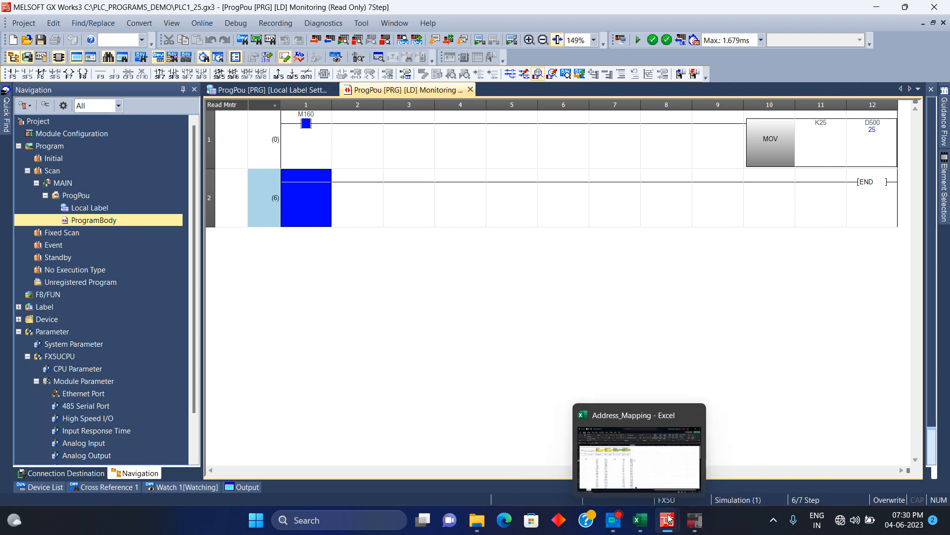
Try to add a rung with a normally open M701 contact below the M700 rung in the PLC2_35 program
click(710, 483)
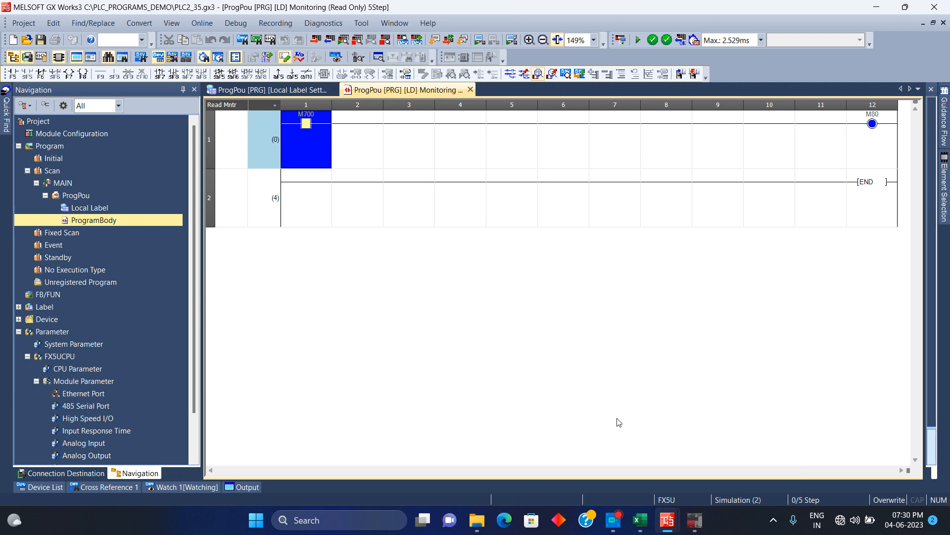
click(401, 197)
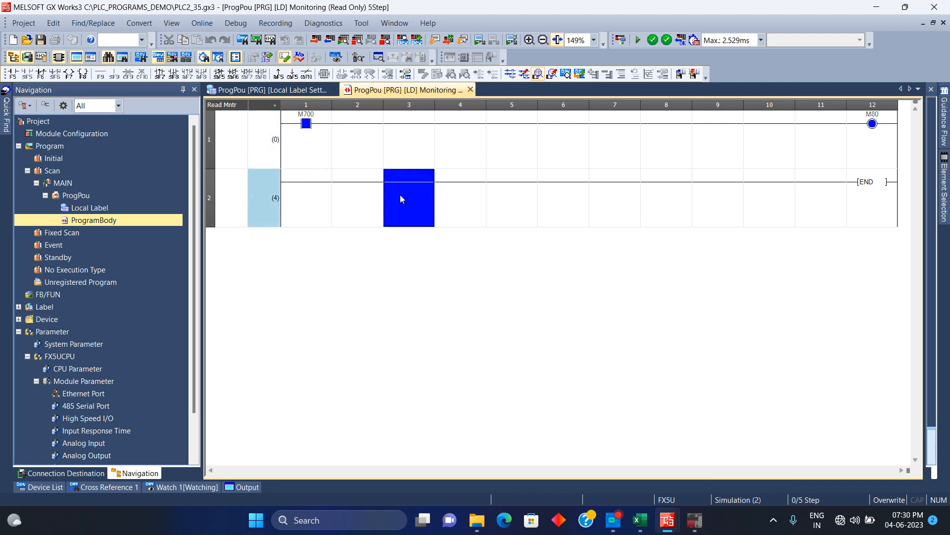
click(324, 194)
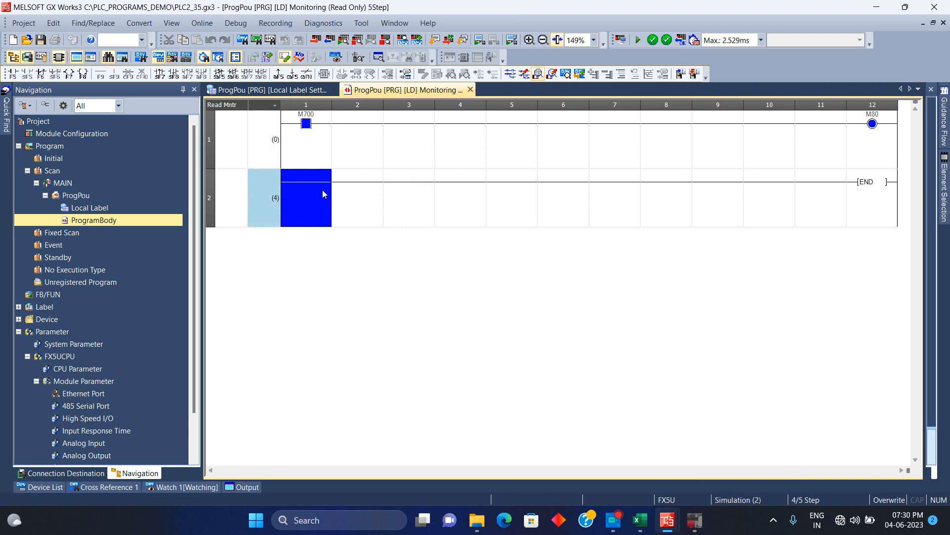
click(525, 74)
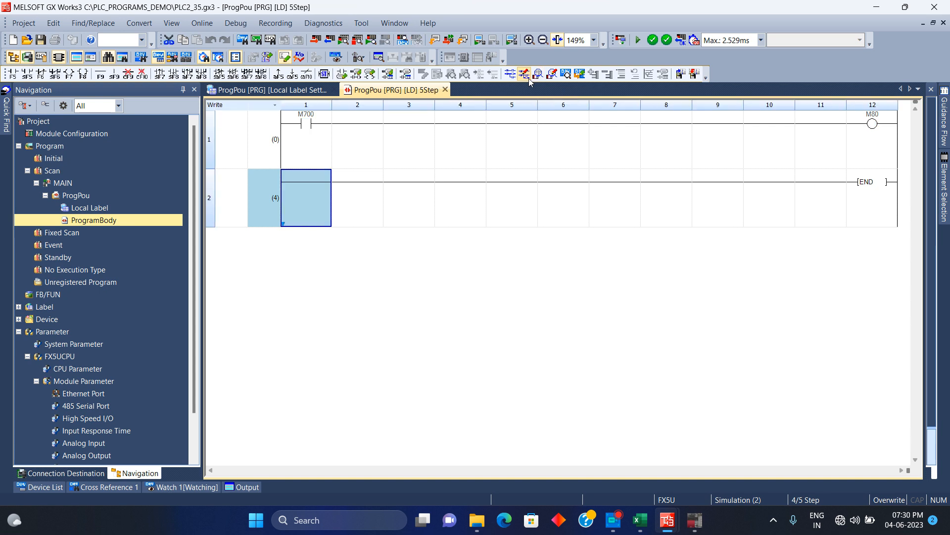
click(12, 75)
text(m7)
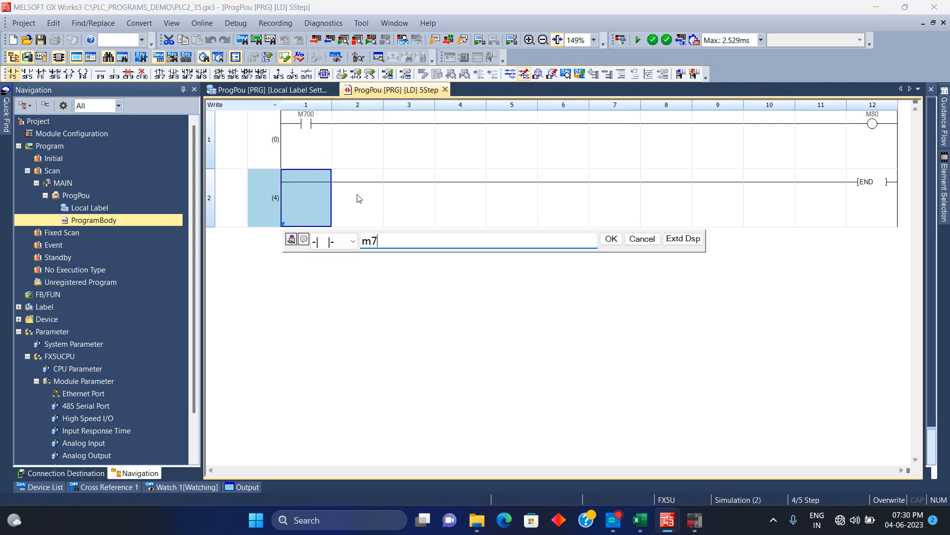
text(01)
key(Return)
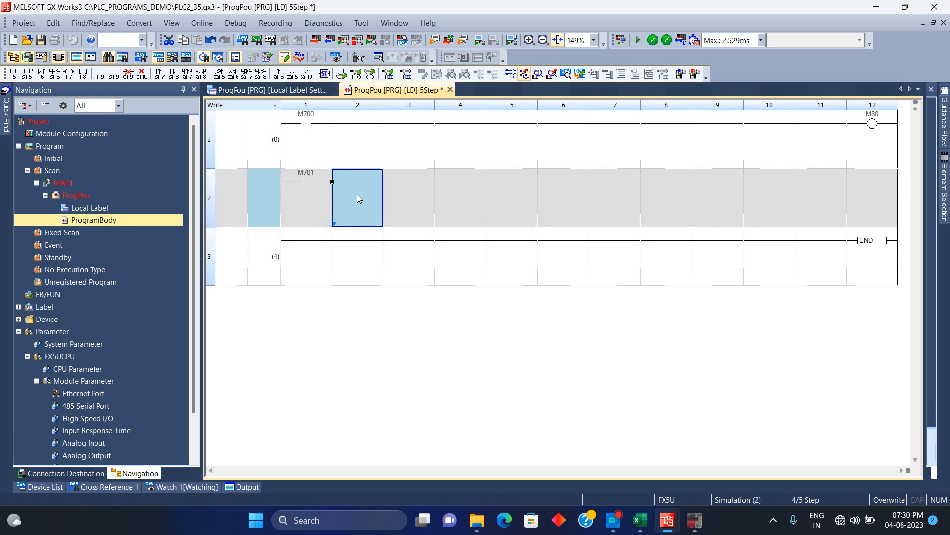
click(70, 73)
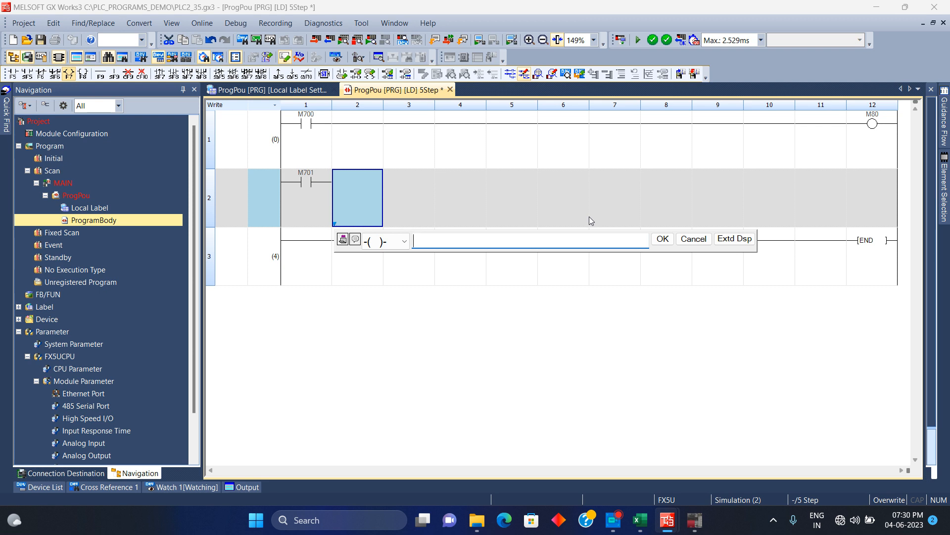
click(700, 241)
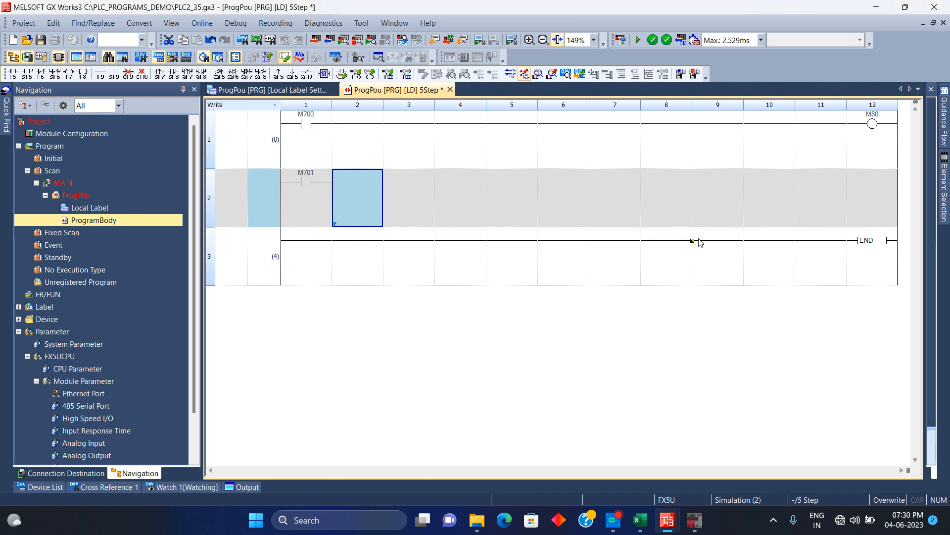
click(299, 191)
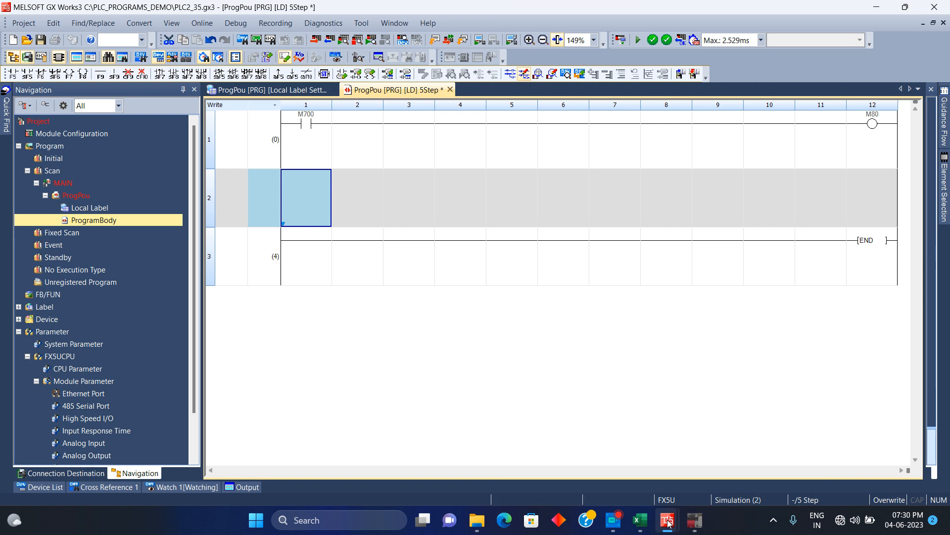
In the PLC1_25 project, put the ladder in write mode and start a second rung with a falling-pulse M160 contact
mouse_move(667, 520)
click(620, 454)
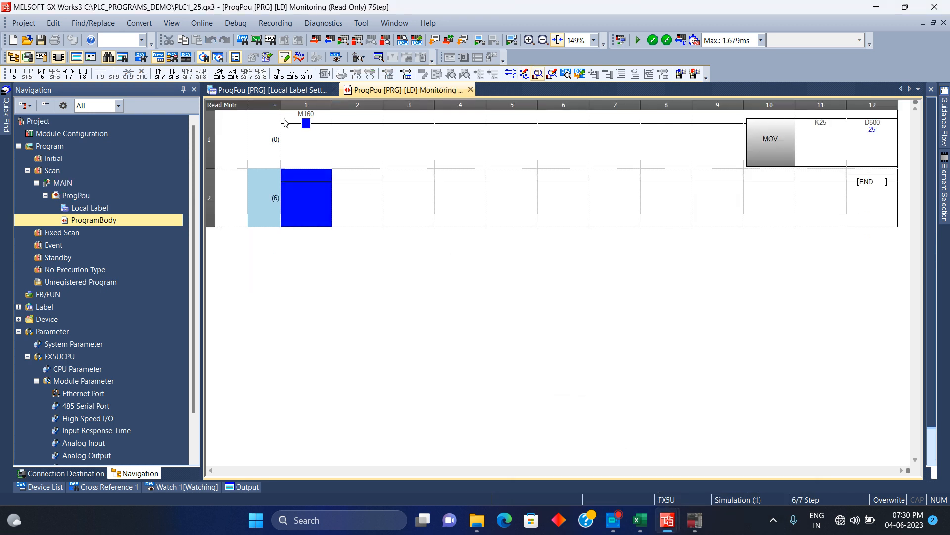
click(13, 74)
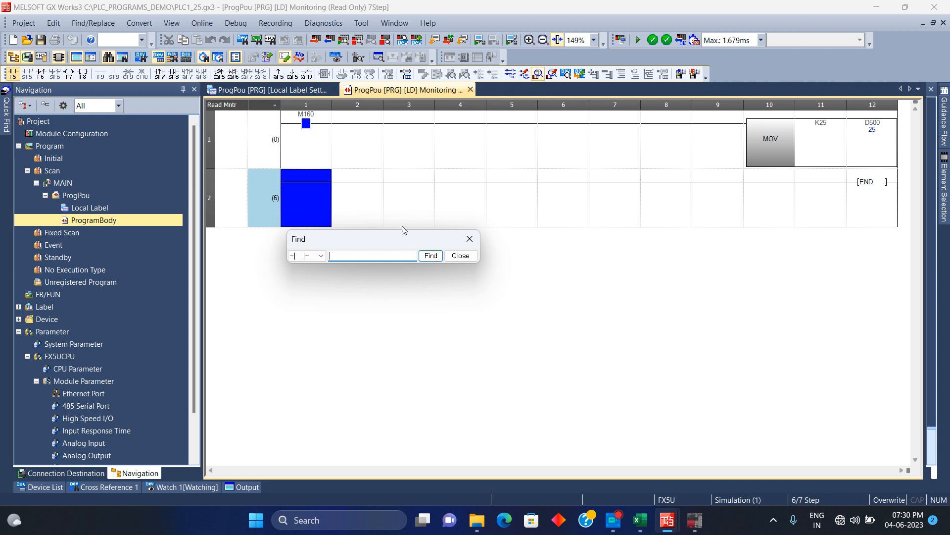
click(462, 257)
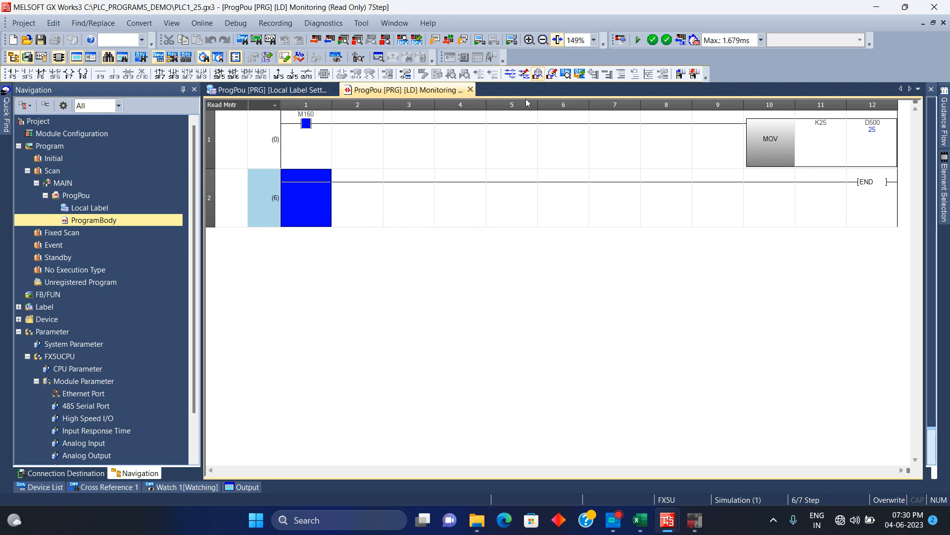
click(526, 76)
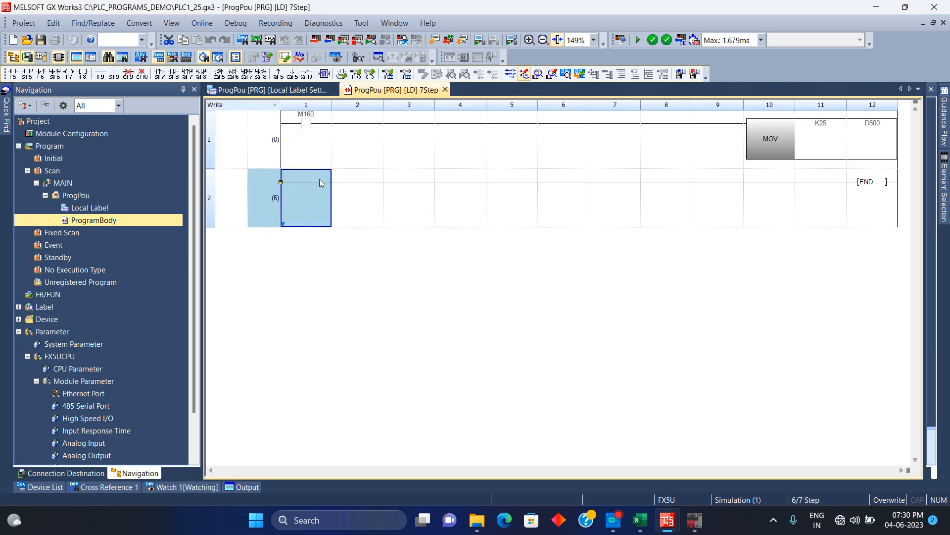
click(13, 74)
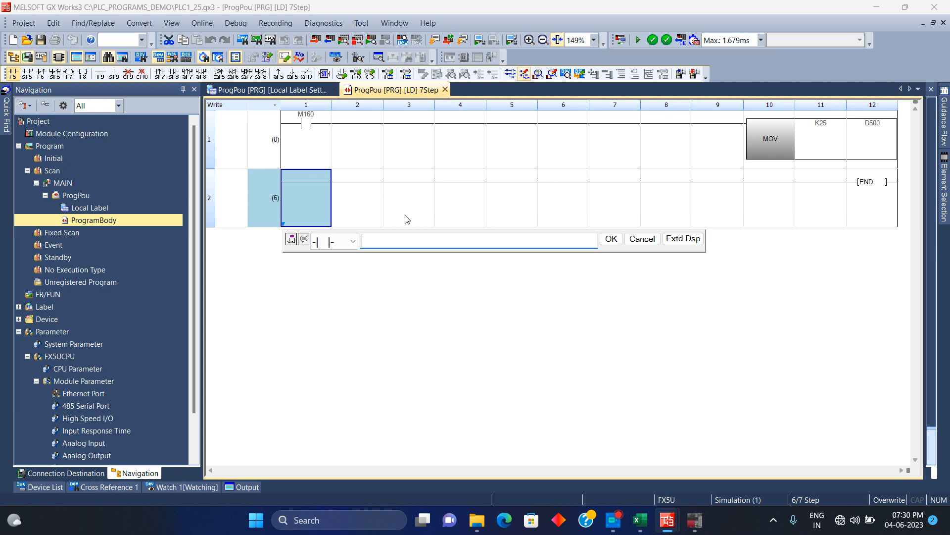
click(350, 241)
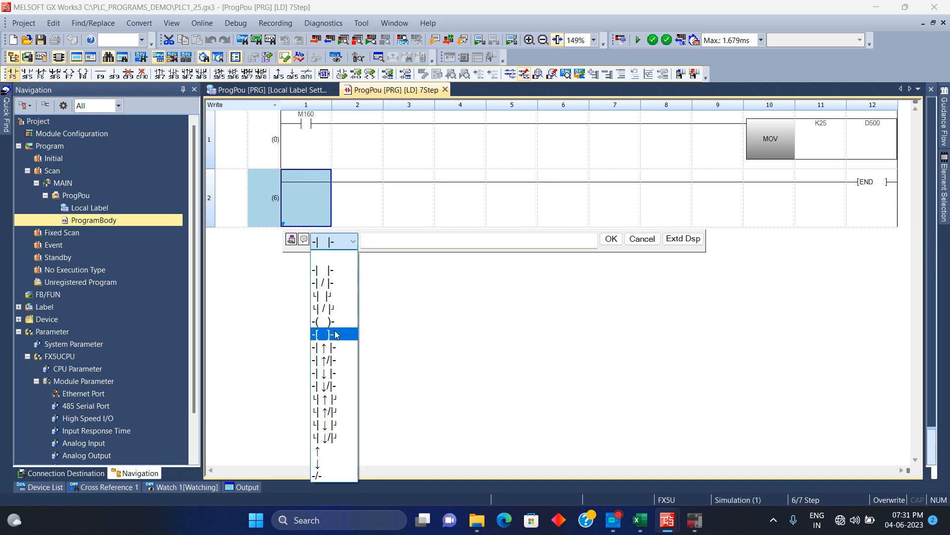
click(336, 373)
click(398, 242)
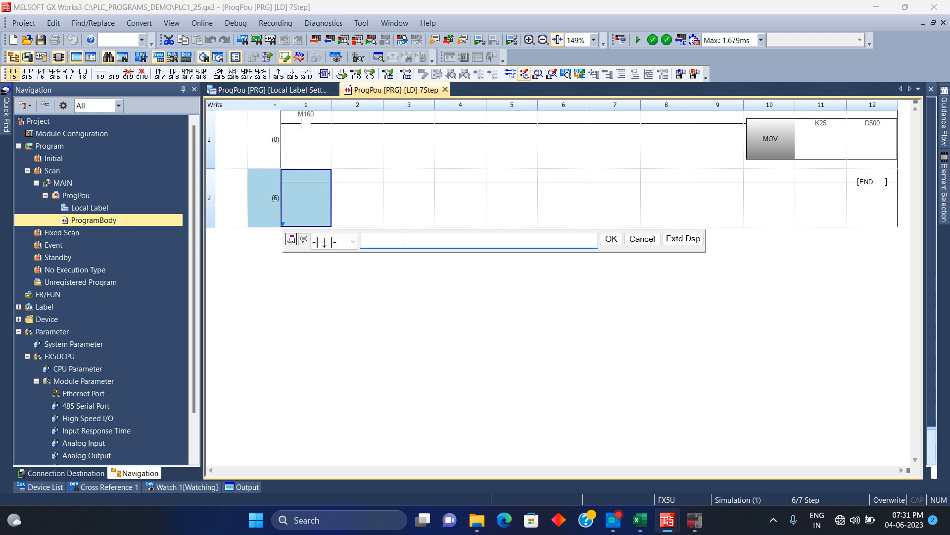
text(m160)
key(Return)
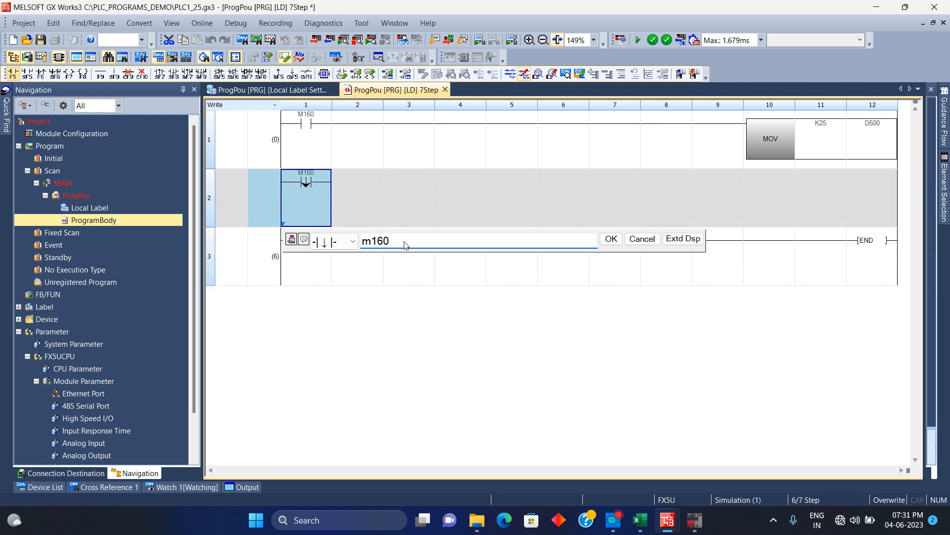
Complete the falling-pulse M160 rung with a MOV K0 D500 instruction
text(mo)
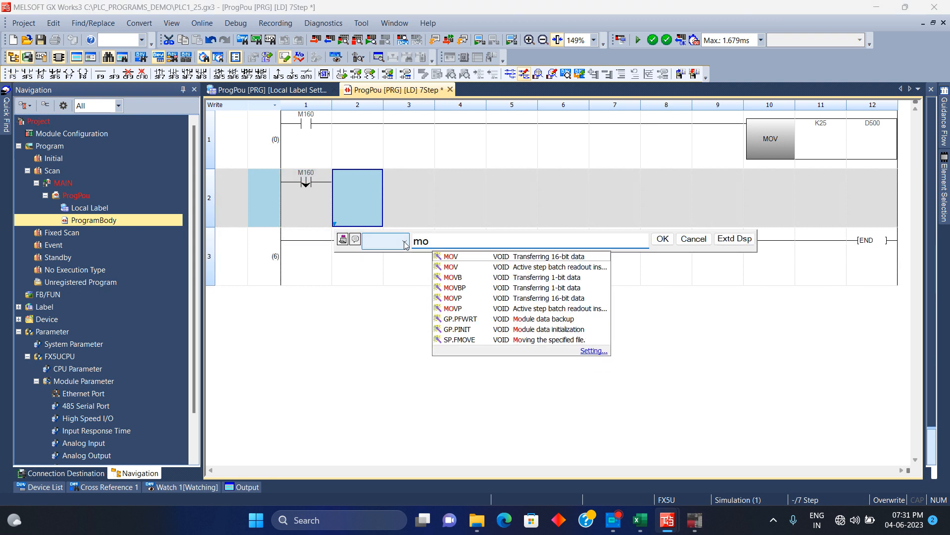
text(v k0)
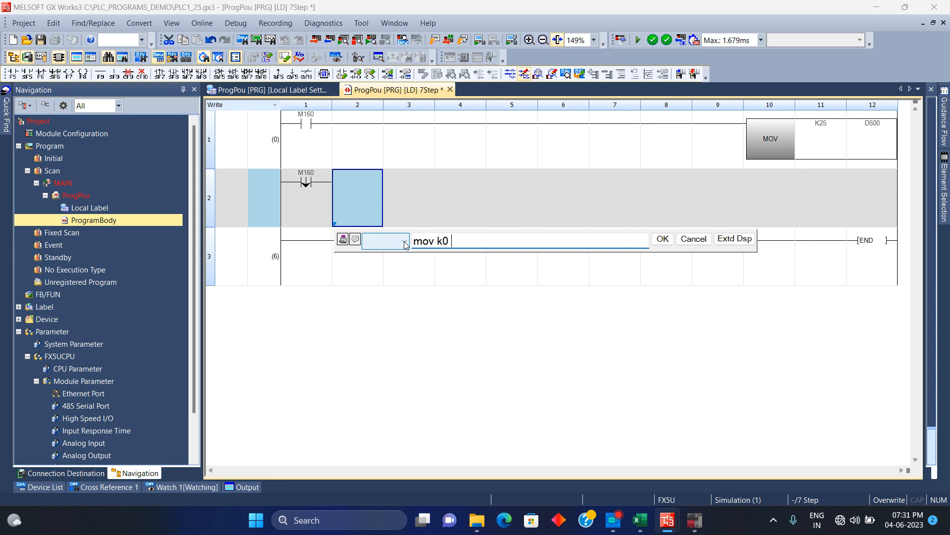
text( d500)
key(Return)
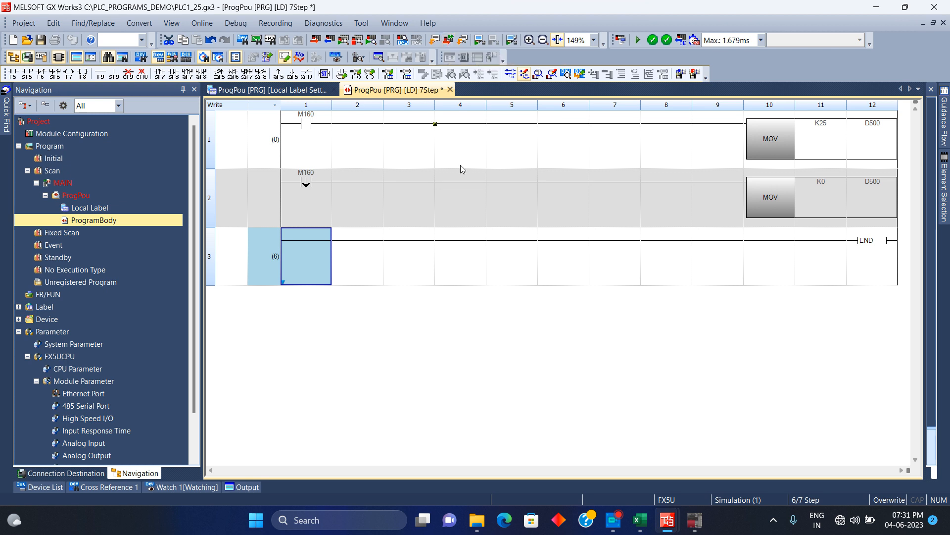
Execute Online Program Change for the MAIN program in PLC1_25 and in PLC2_35
click(447, 41)
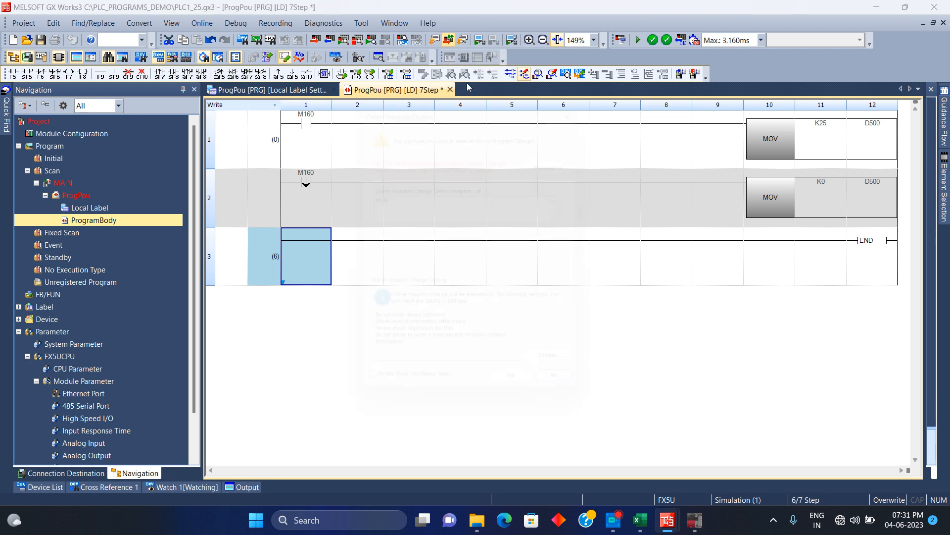
key(y)
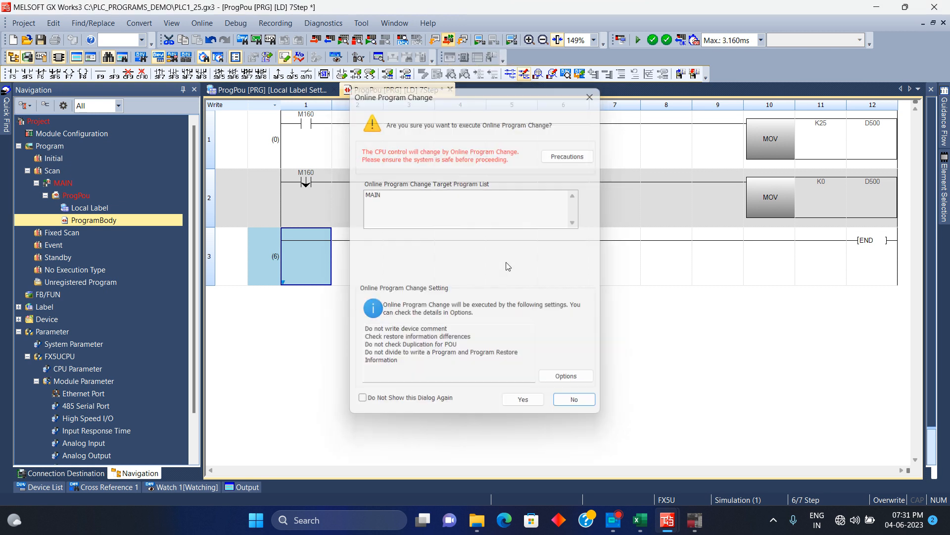
mouse_move(667, 519)
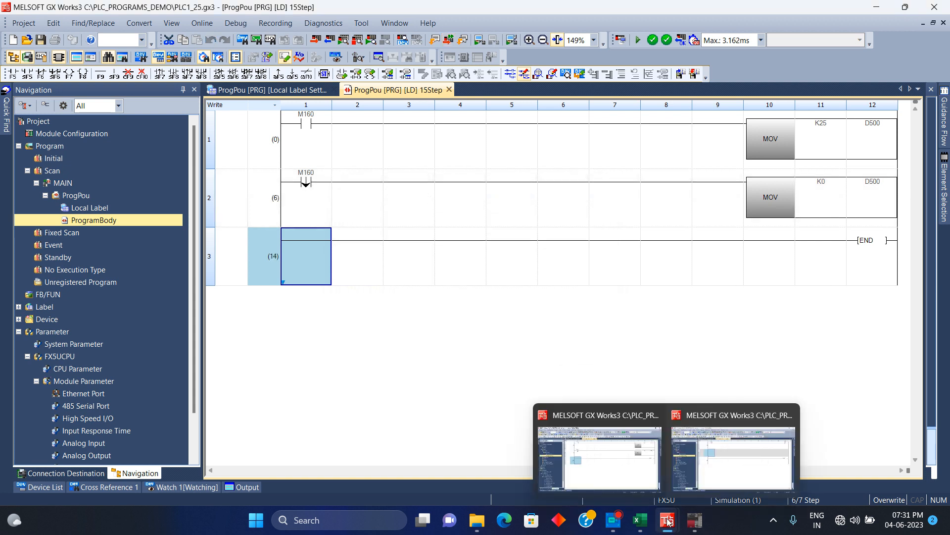
click(715, 463)
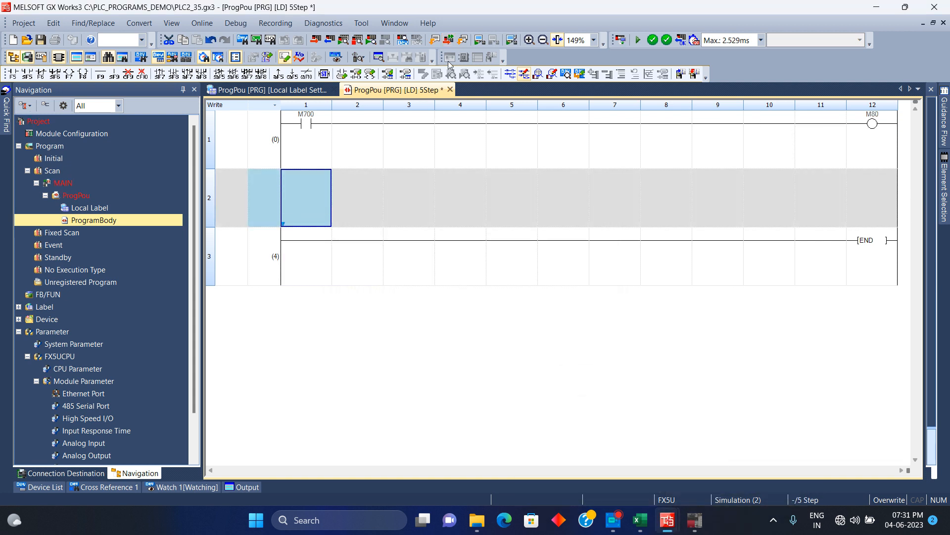
click(449, 44)
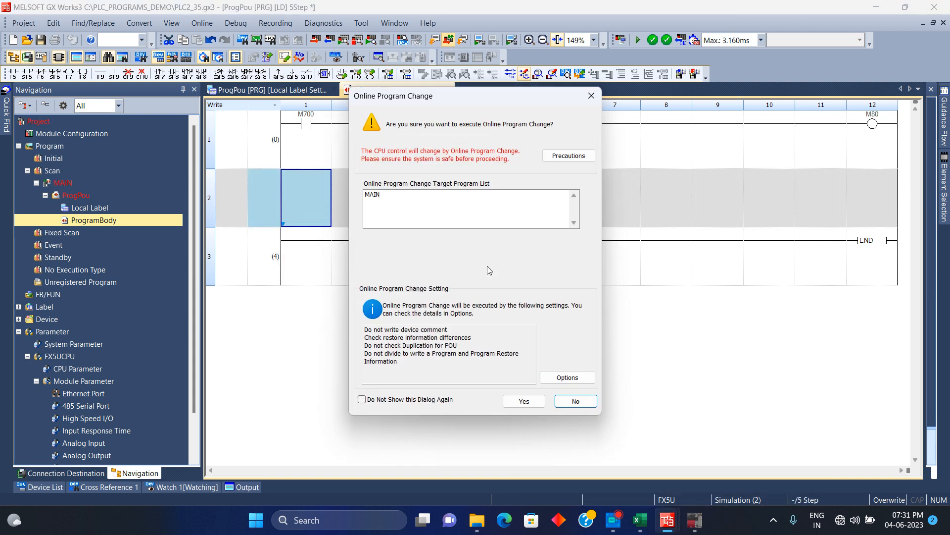
key(y)
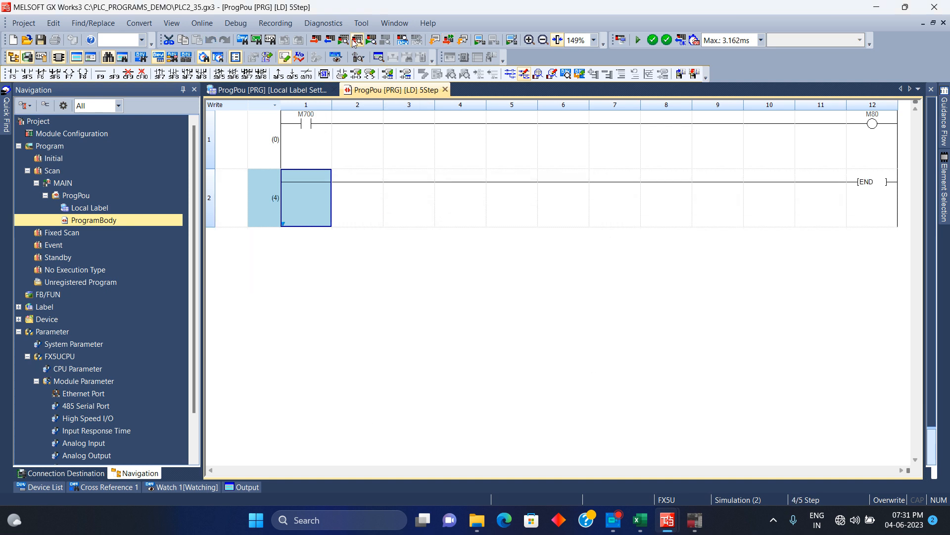
Start ladder monitoring of the ProgPou program in PLC2_35 and in PLC1_25
click(371, 41)
mouse_move(667, 520)
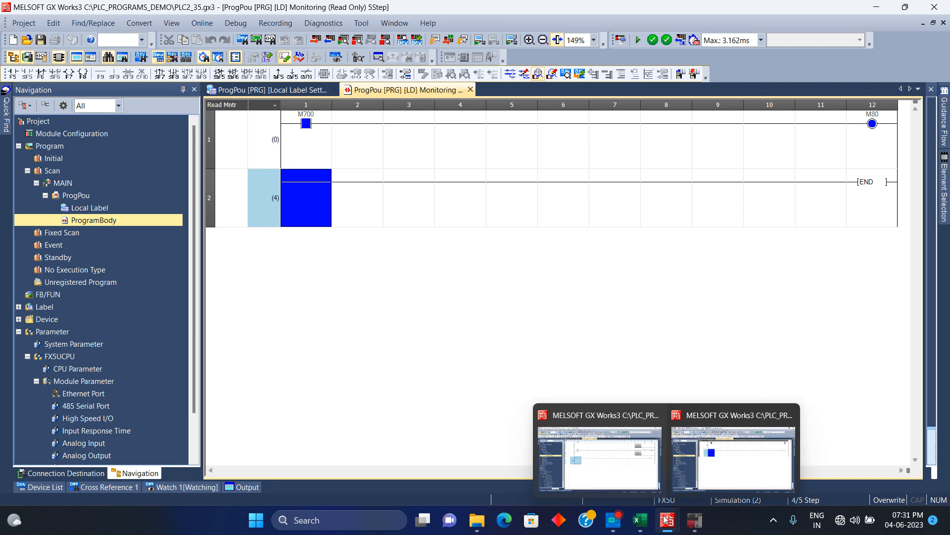
click(614, 478)
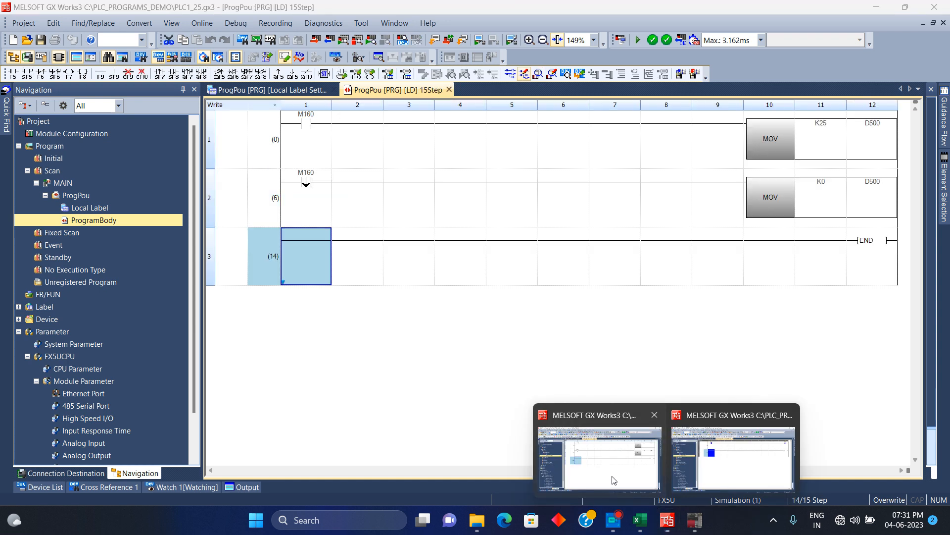
click(371, 40)
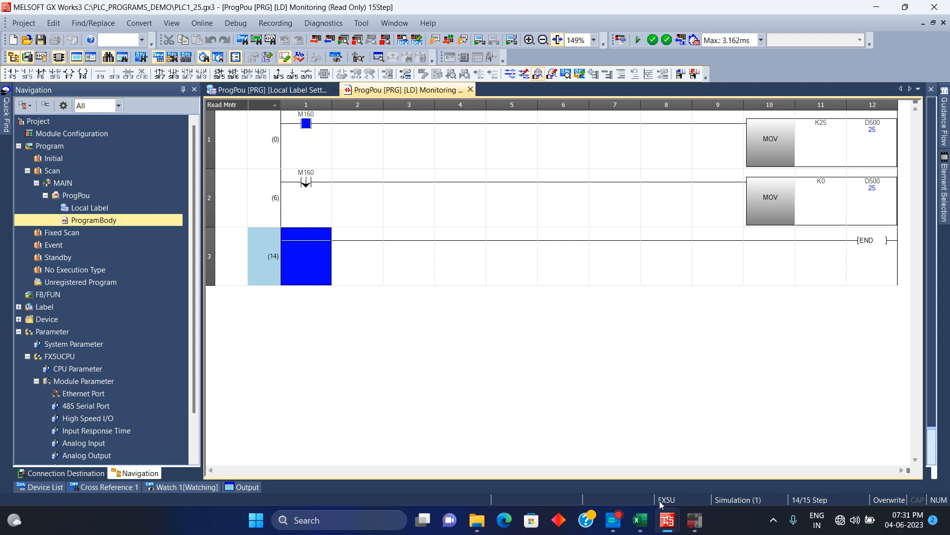
Switch contact M700 off in the monitored PLC2_35 ladder and check M160 and D500 in PLC1_25
mouse_move(667, 520)
click(714, 486)
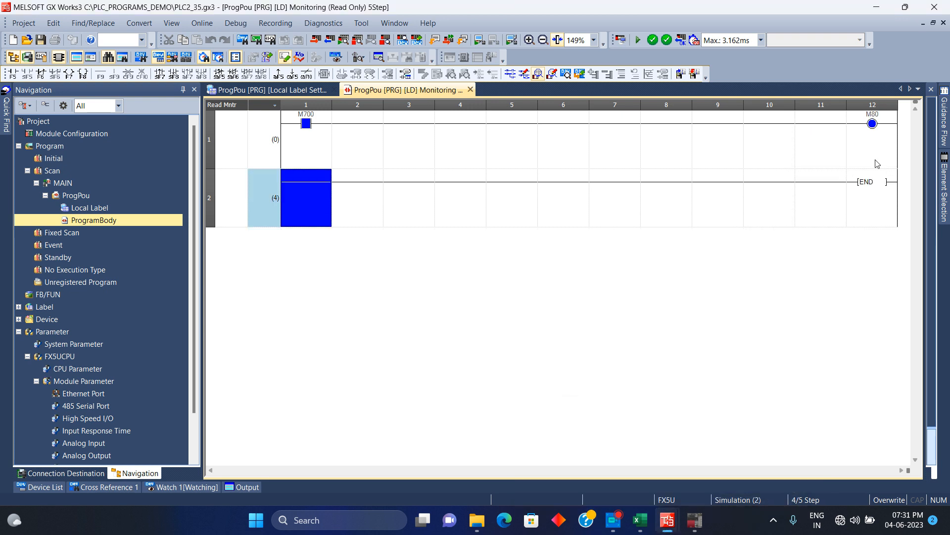
click(307, 125)
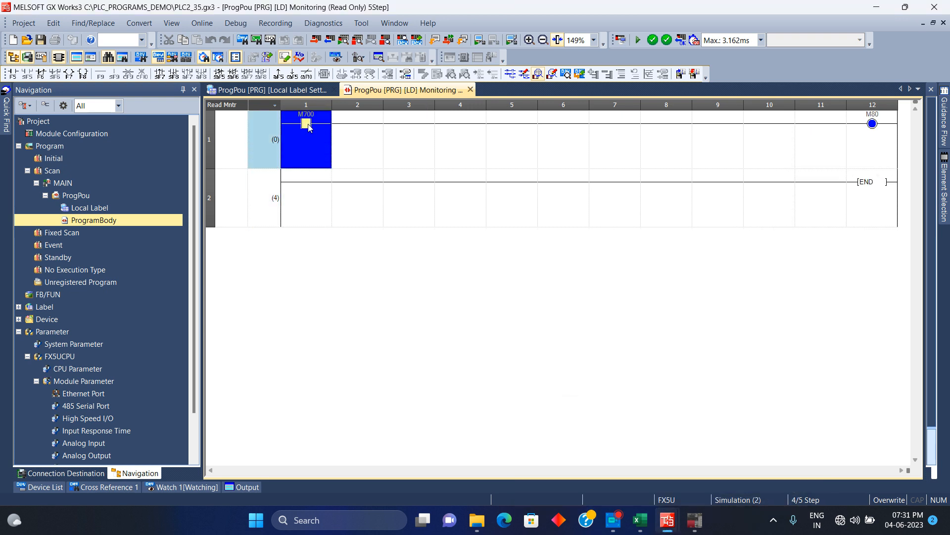
shift+double_click(307, 125)
mouse_move(666, 518)
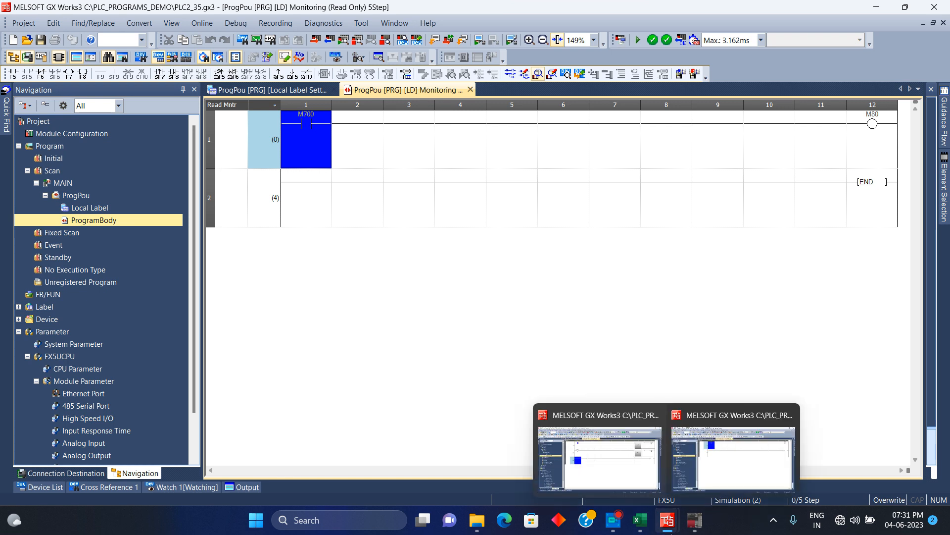
click(639, 483)
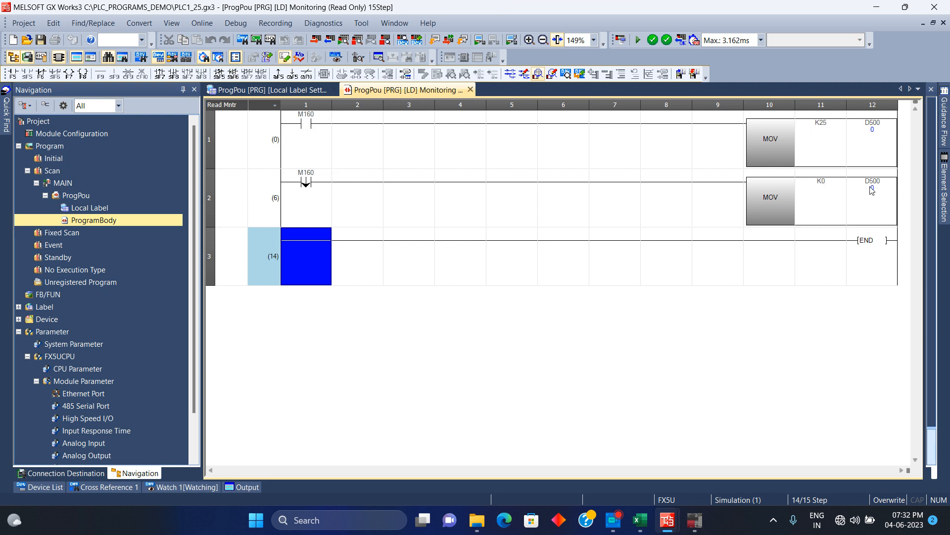
Switch contact M700 back on in PLC2_35 and check the response of M160 and D500 in PLC1_25
mouse_move(667, 519)
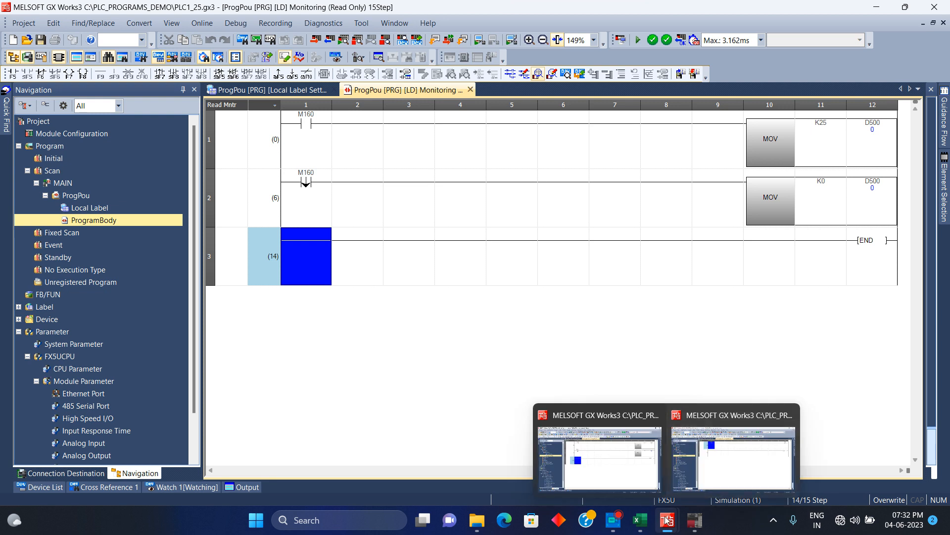
click(714, 470)
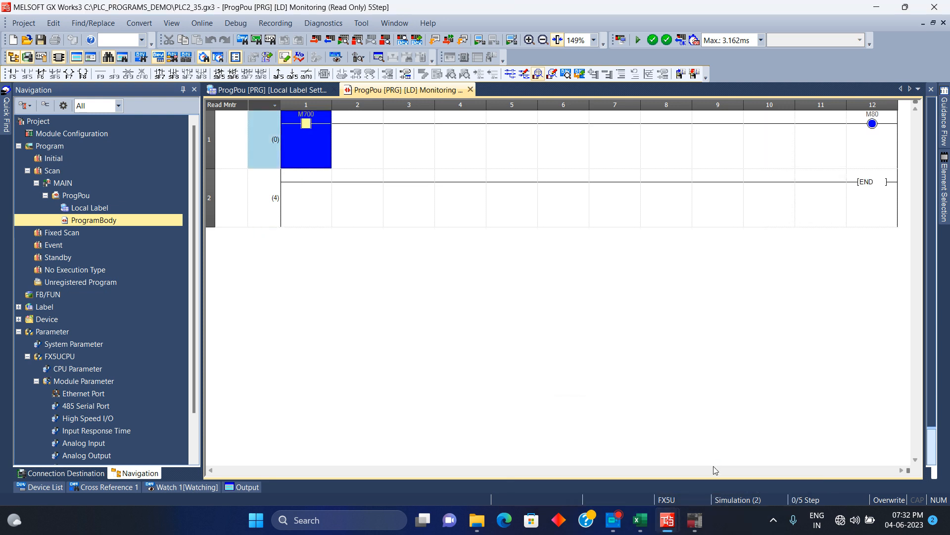
mouse_move(674, 520)
click(609, 469)
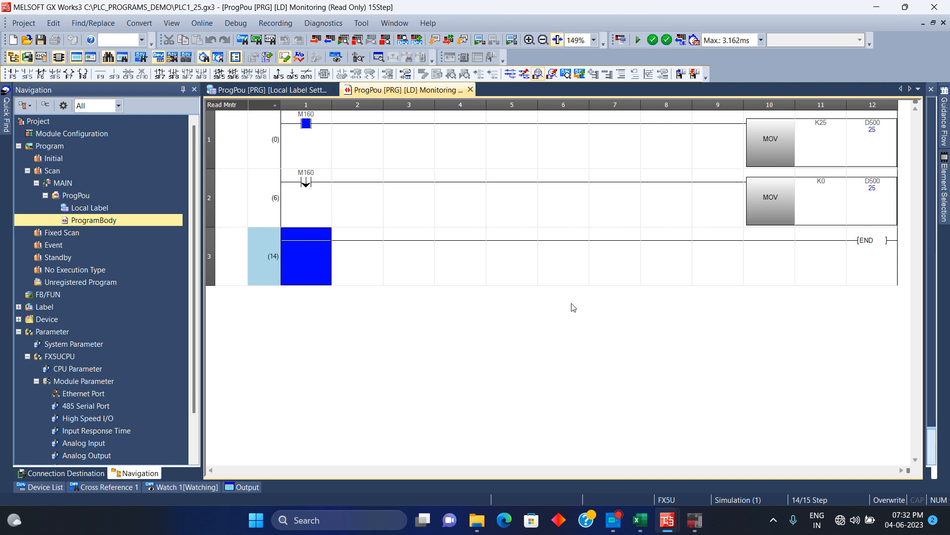
click(613, 520)
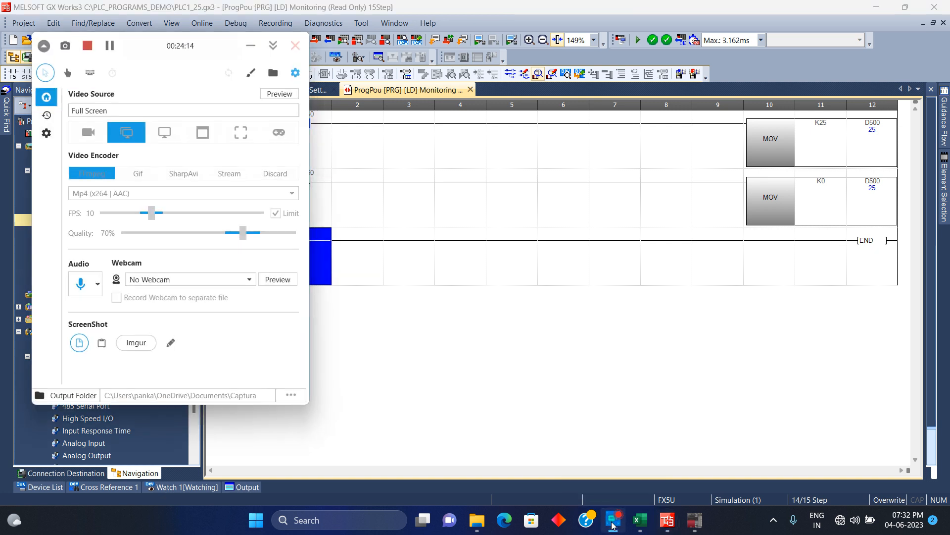
click(613, 524)
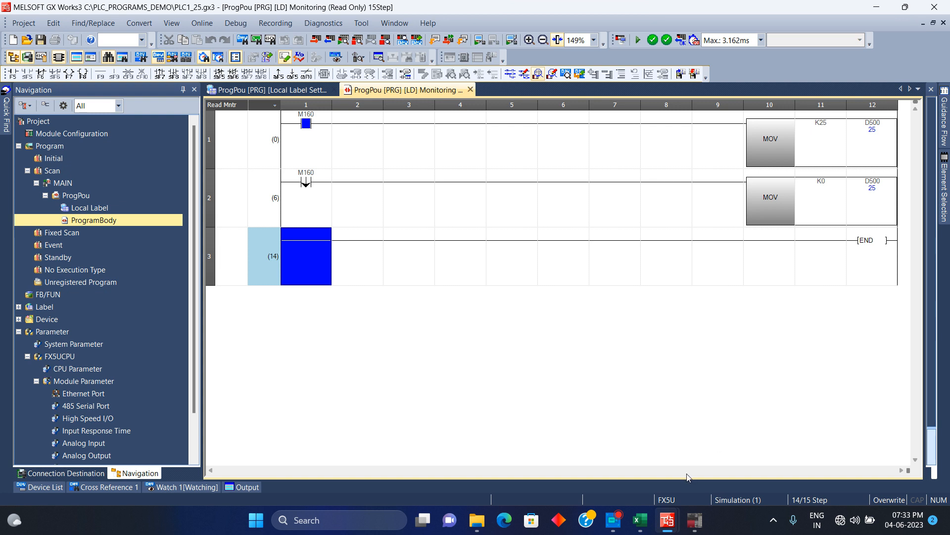
click(614, 520)
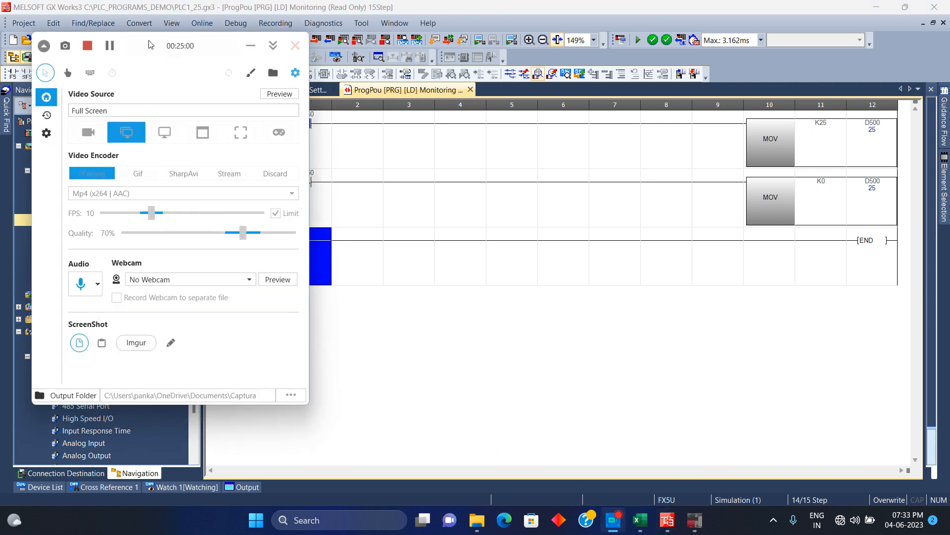